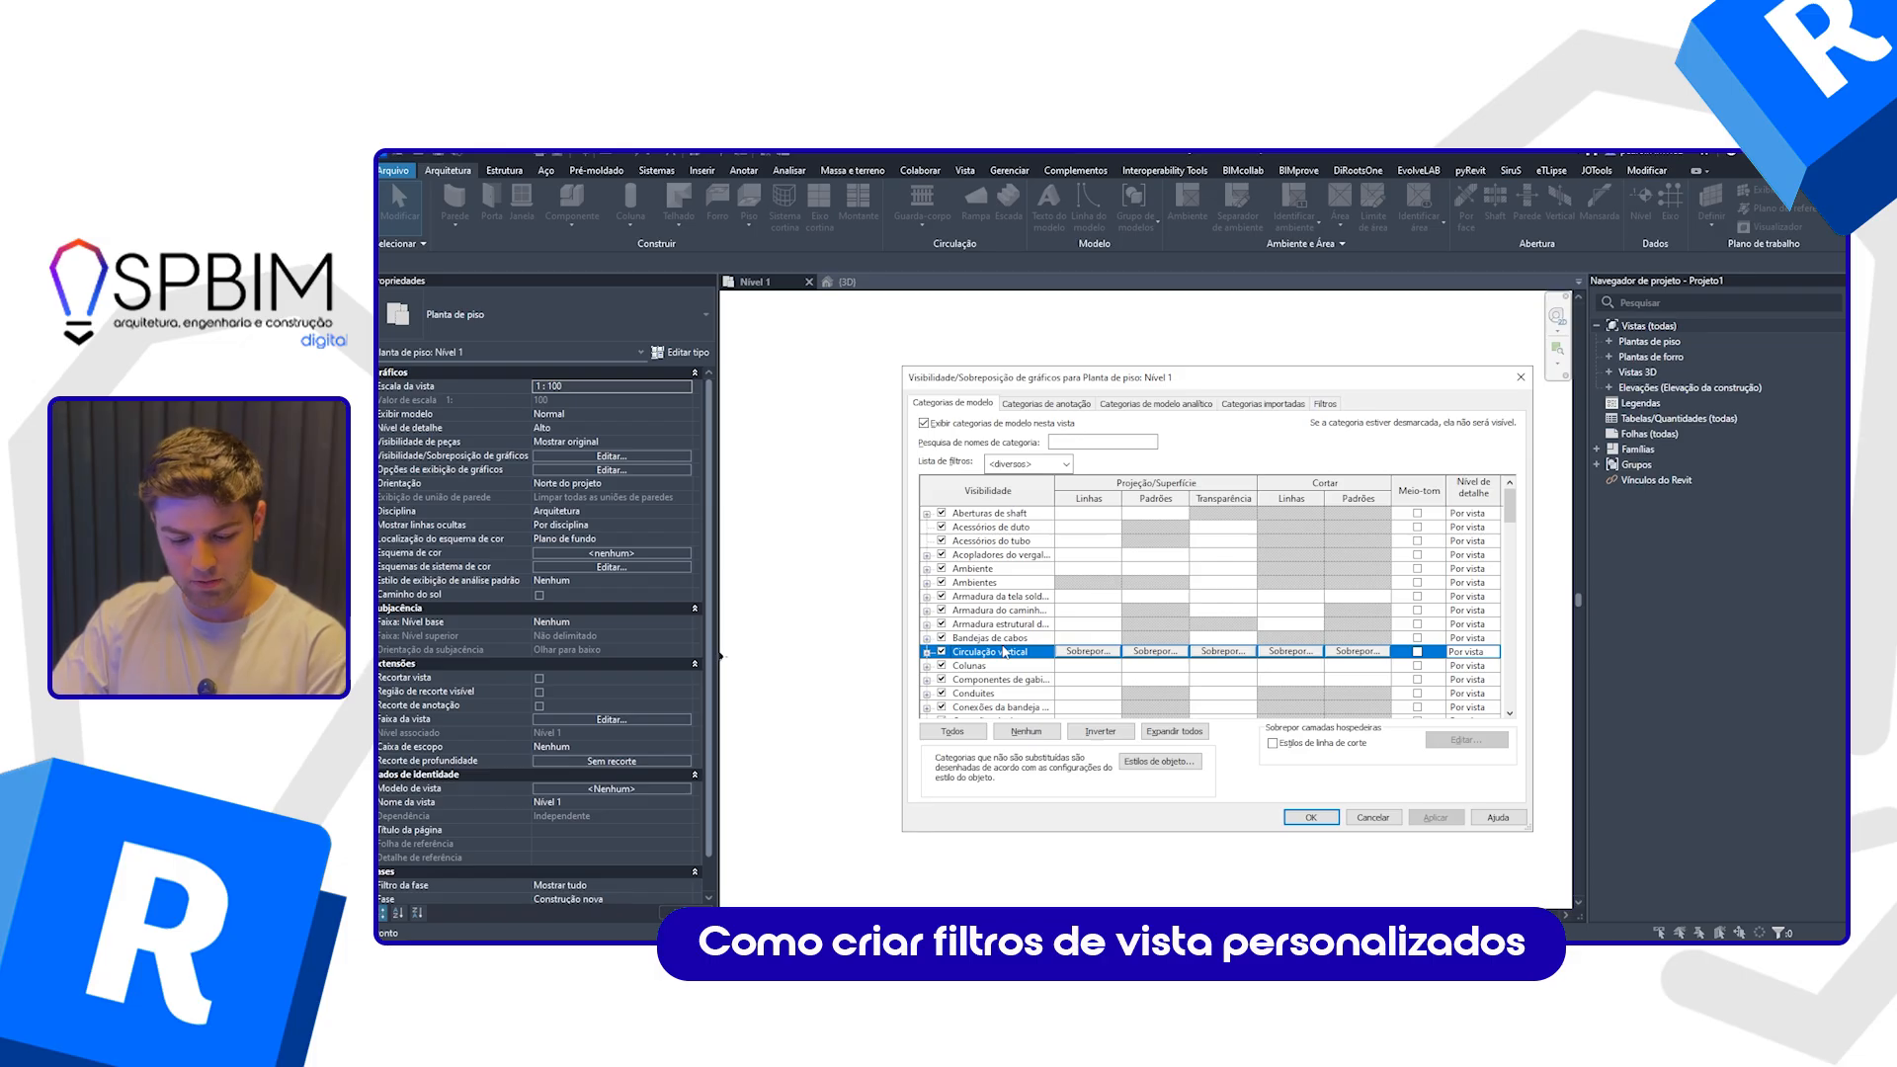
Step: Override the cut pattern foreground of the Paredes category with a solid fill in the Nível 1 floor plan
{"action": "key", "text": "a"}
{"action": "key", "text": "r"}
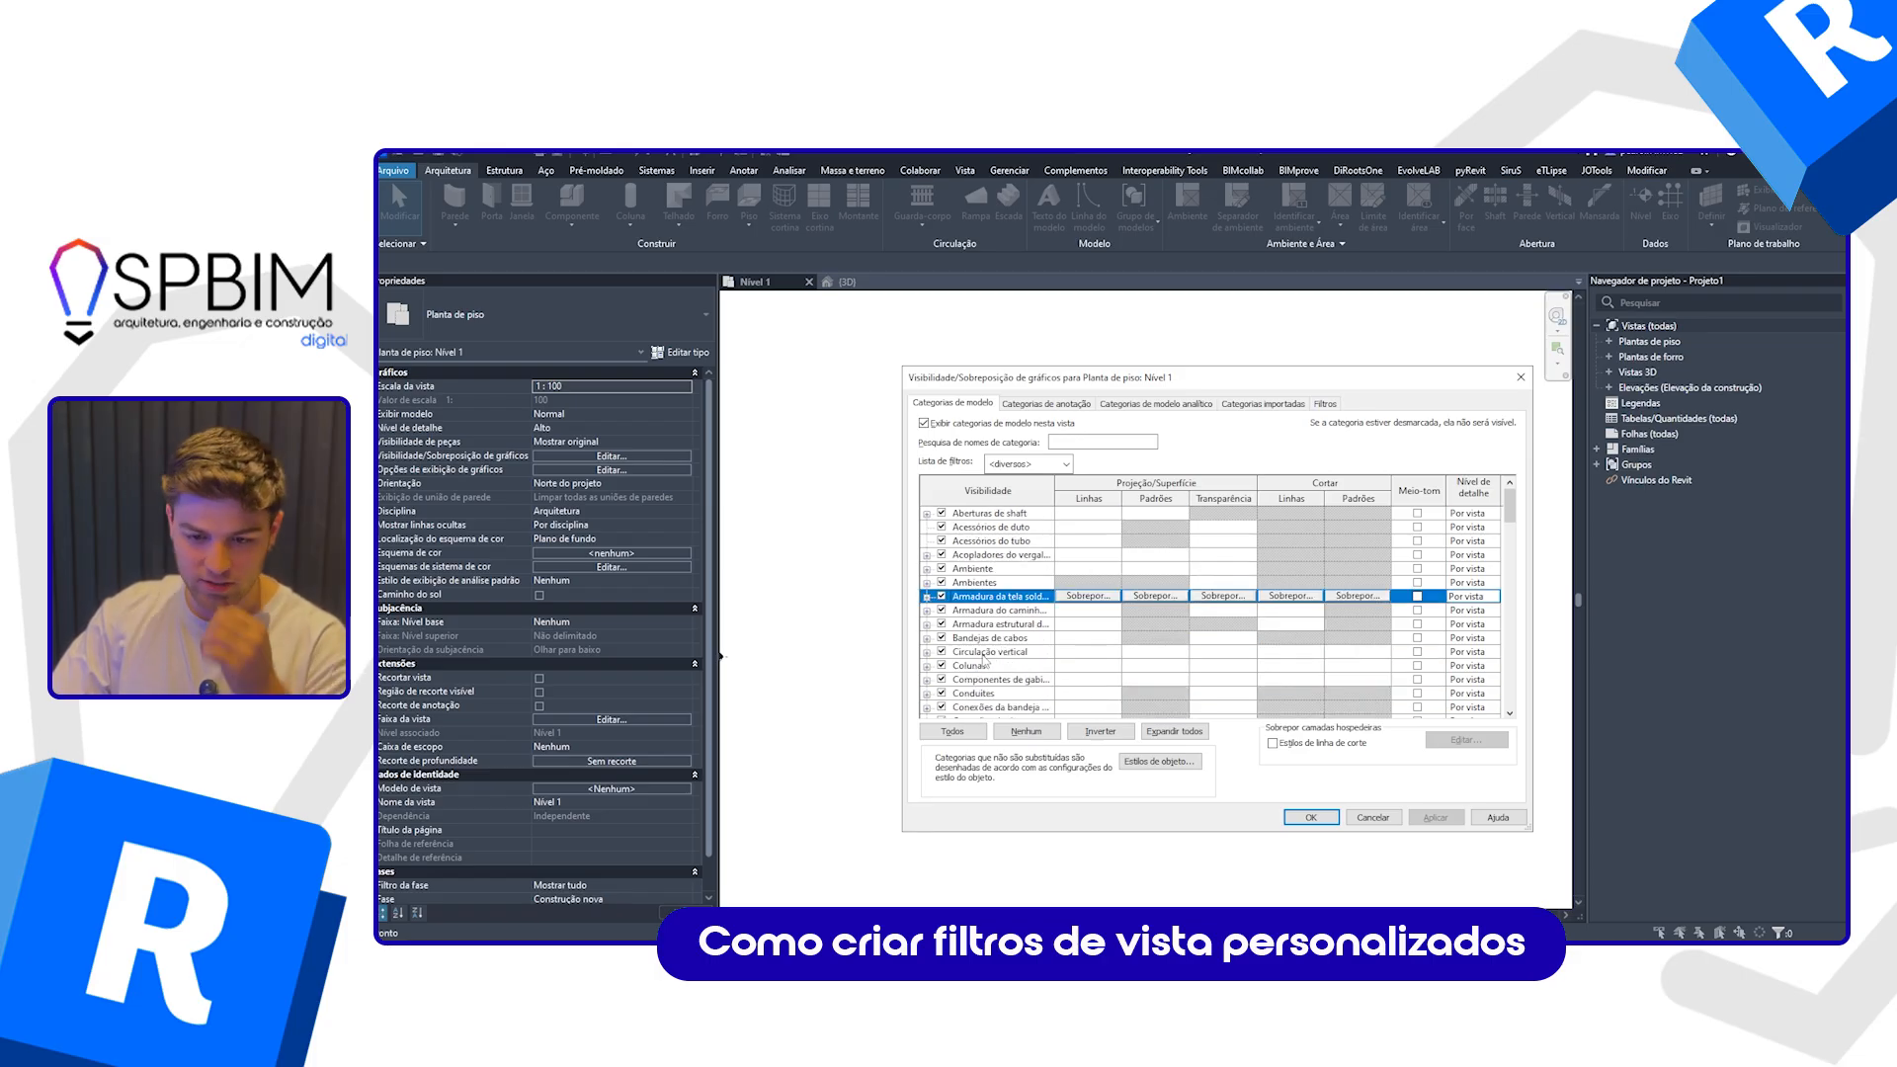
{"action": "scroll", "coordinate": [989, 674], "scroll_direction": "down", "scroll_amount": 5}
{"action": "left_click", "coordinate": [995, 653]}
{"action": "key", "text": "p"}
{"action": "scroll", "coordinate": [996, 655], "scroll_direction": "down", "scroll_amount": 1}
{"action": "left_click", "coordinate": [992, 679]}
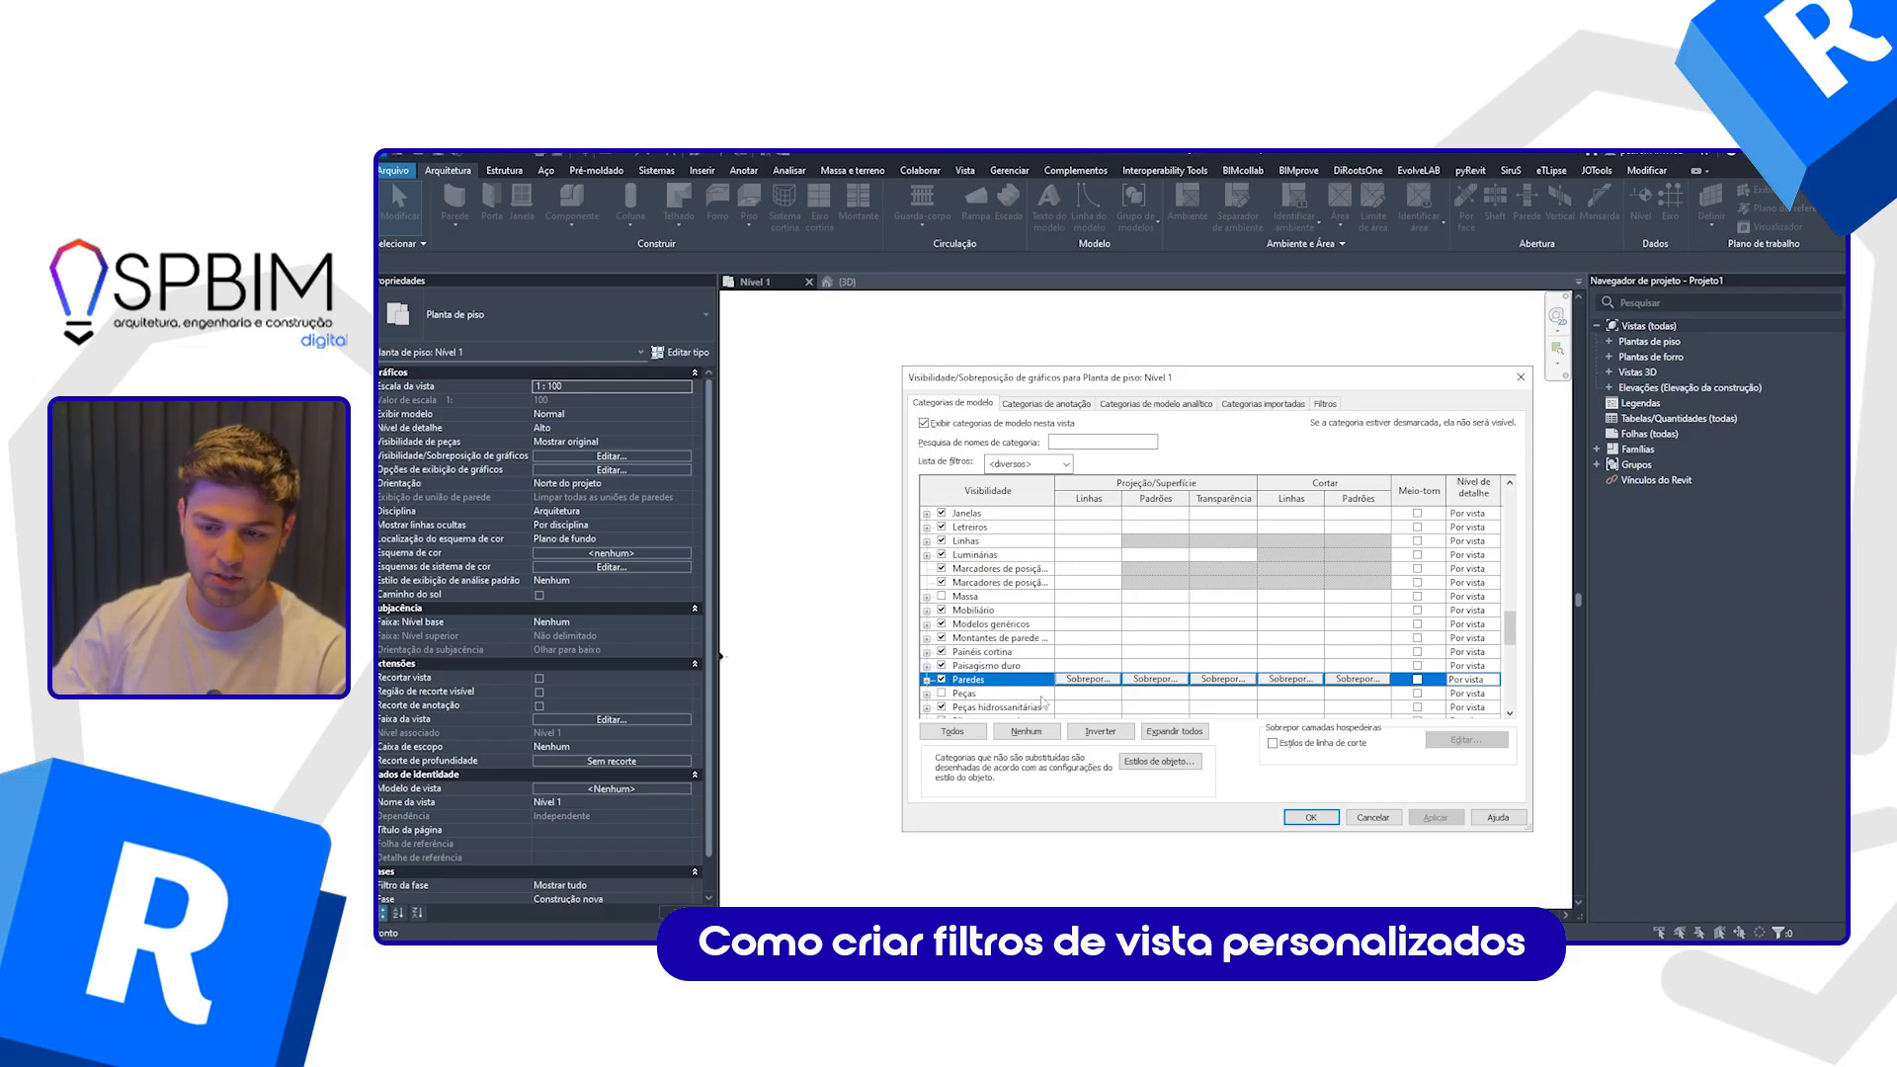
{"action": "left_click", "coordinate": [1381, 680]}
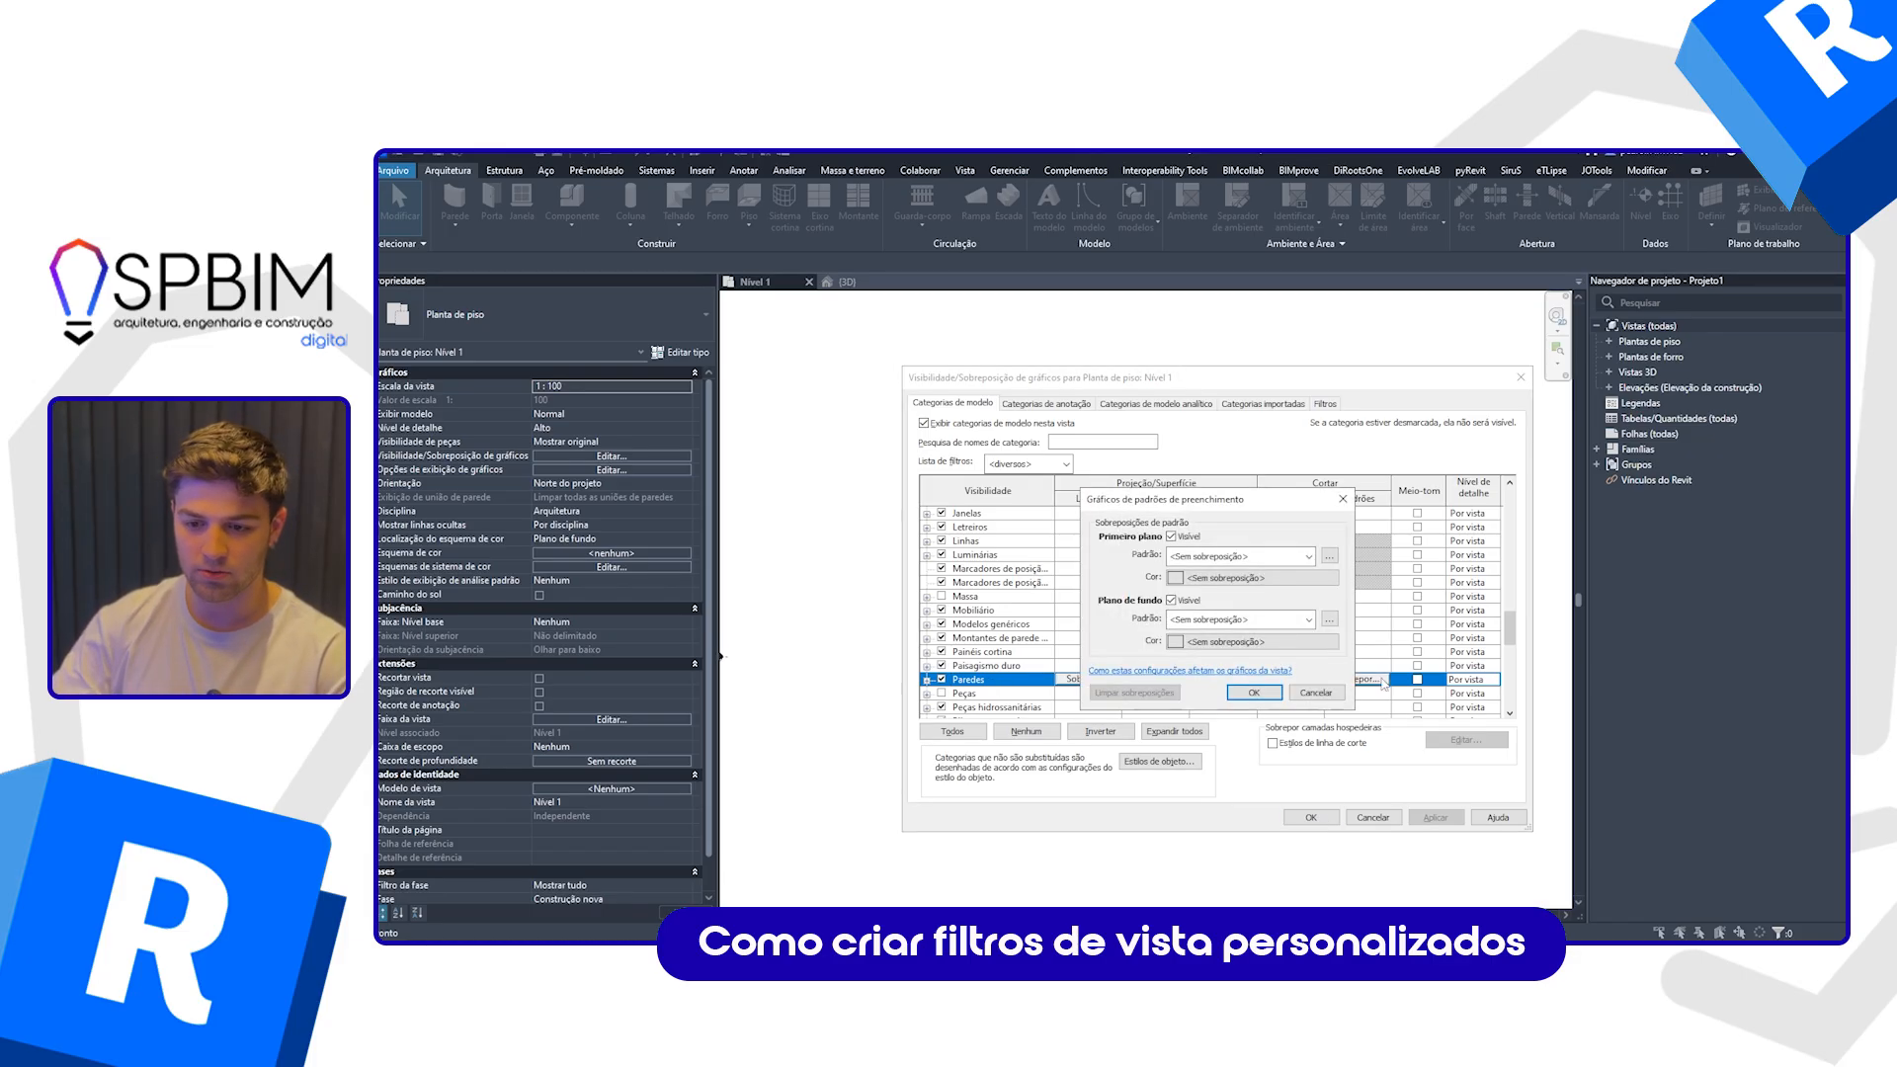
{"action": "left_click", "coordinate": [1235, 557]}
{"action": "left_click", "coordinate": [1231, 588]}
Step: Set the Paredes cut pattern foreground color to magenta and apply the override to the view
{"action": "left_click", "coordinate": [1231, 583]}
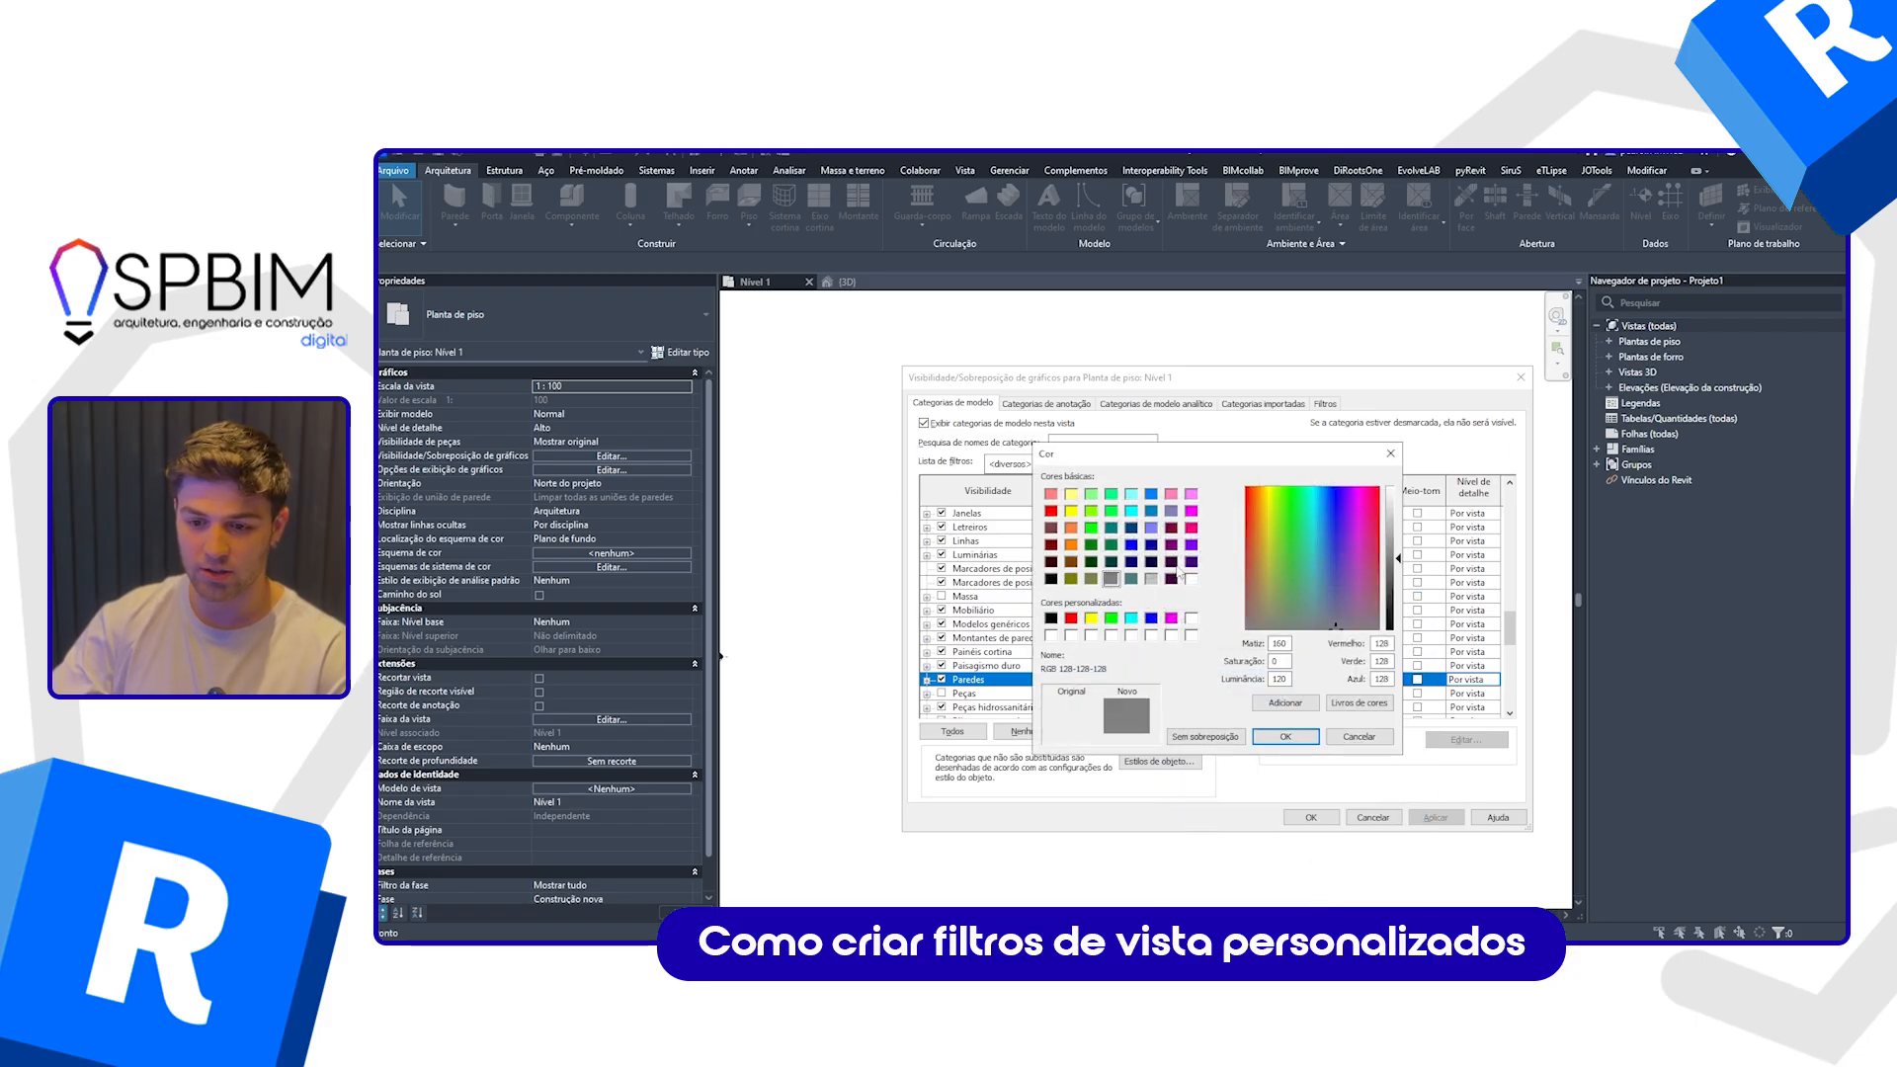
{"action": "left_click", "coordinate": [1191, 510]}
{"action": "left_click", "coordinate": [1284, 737]}
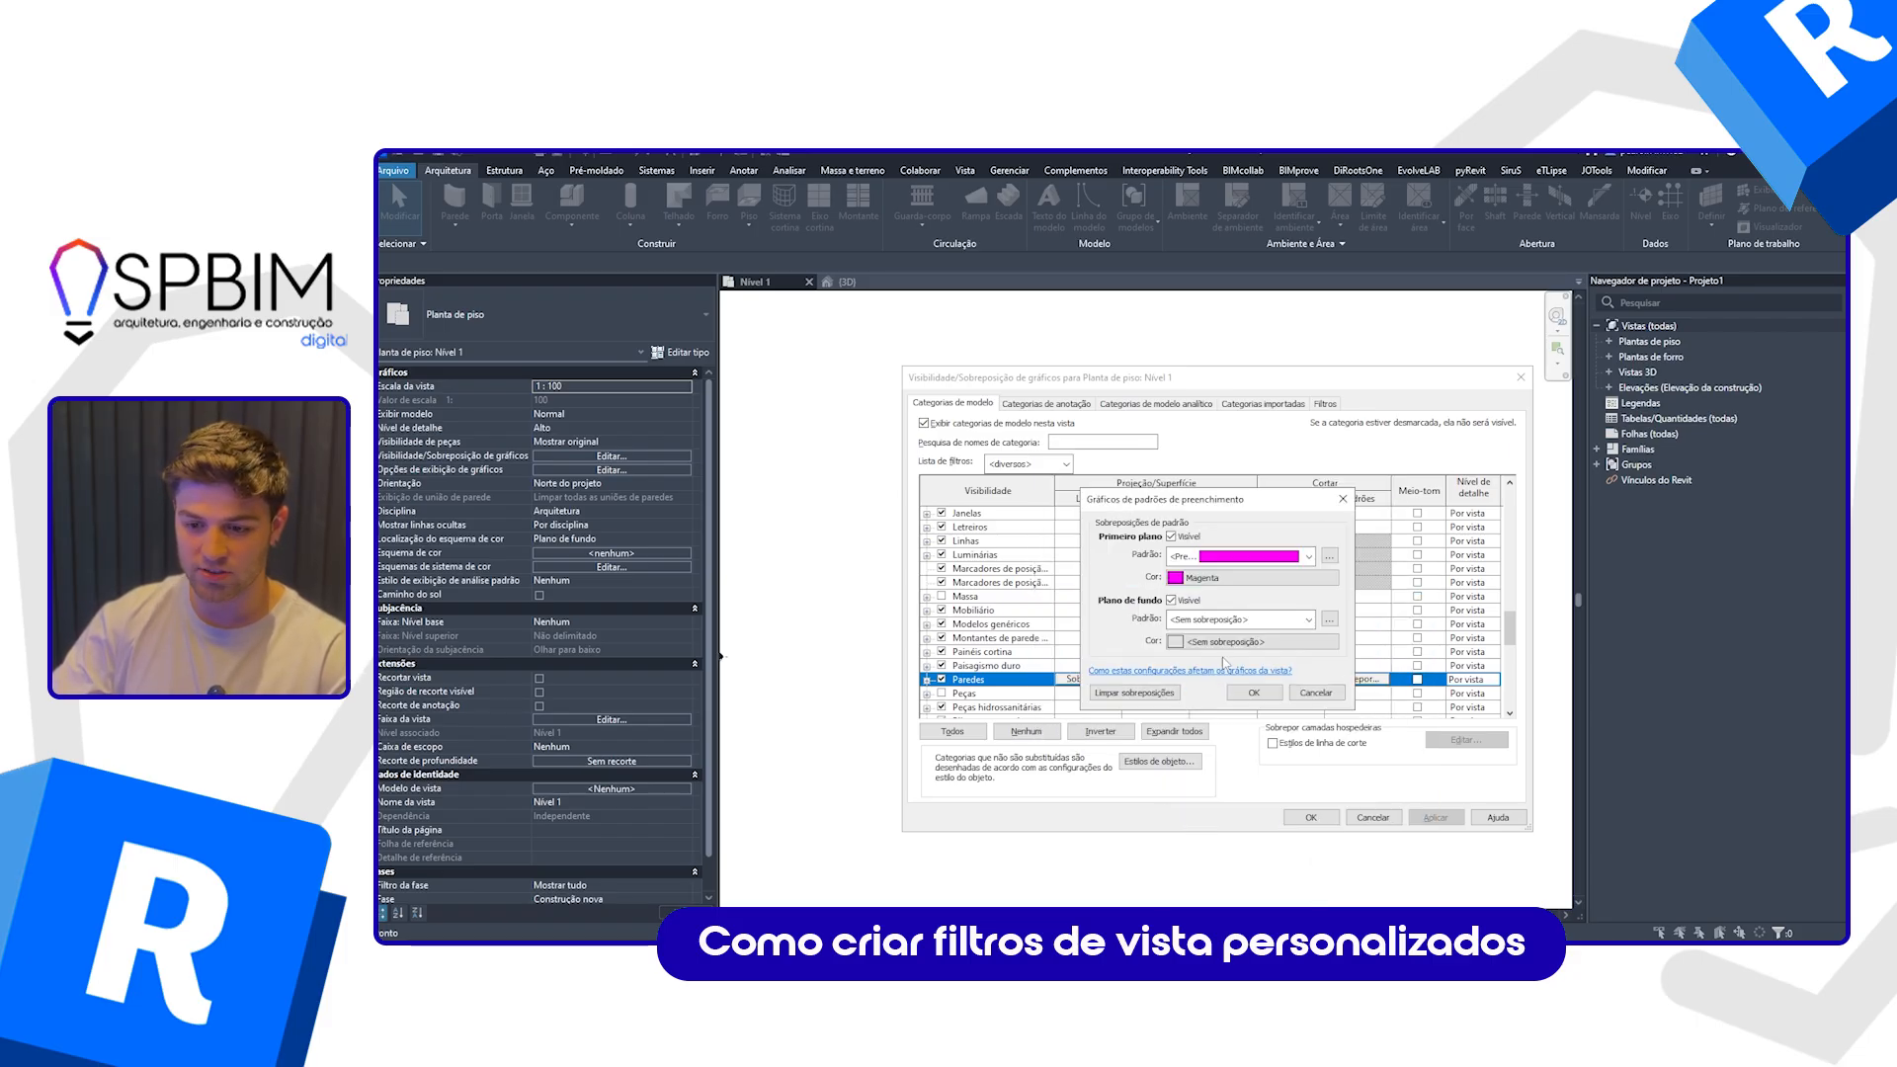
{"action": "left_click", "coordinate": [1235, 694]}
{"action": "left_click", "coordinate": [1311, 817]}
{"action": "scroll", "coordinate": [1112, 657], "scroll_direction": "up", "scroll_amount": 3}
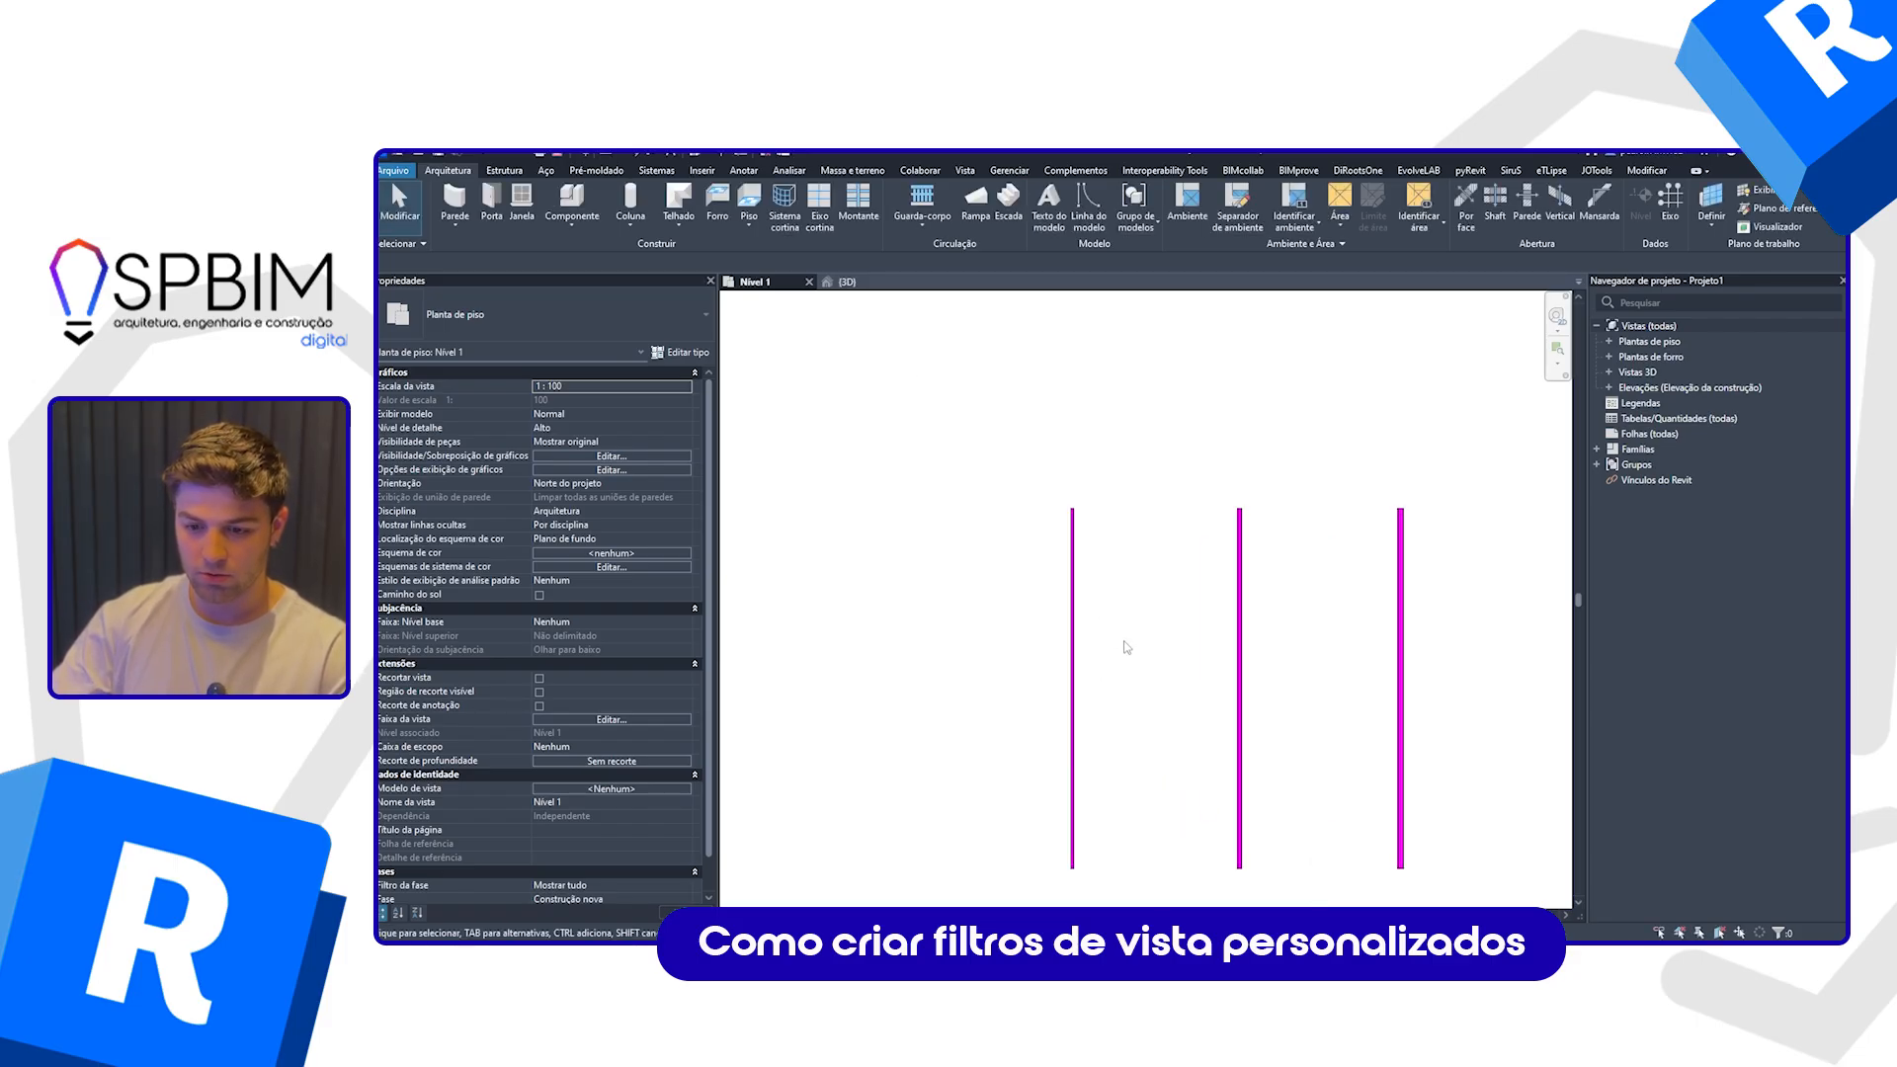
Step: Examine the three parallel walls in the Nível 1 floor plan and compare their thicknesses
{"action": "scroll", "coordinate": [1165, 597], "scroll_direction": "down", "scroll_amount": 3}
{"action": "scroll", "coordinate": [1144, 653], "scroll_direction": "up", "scroll_amount": 1}
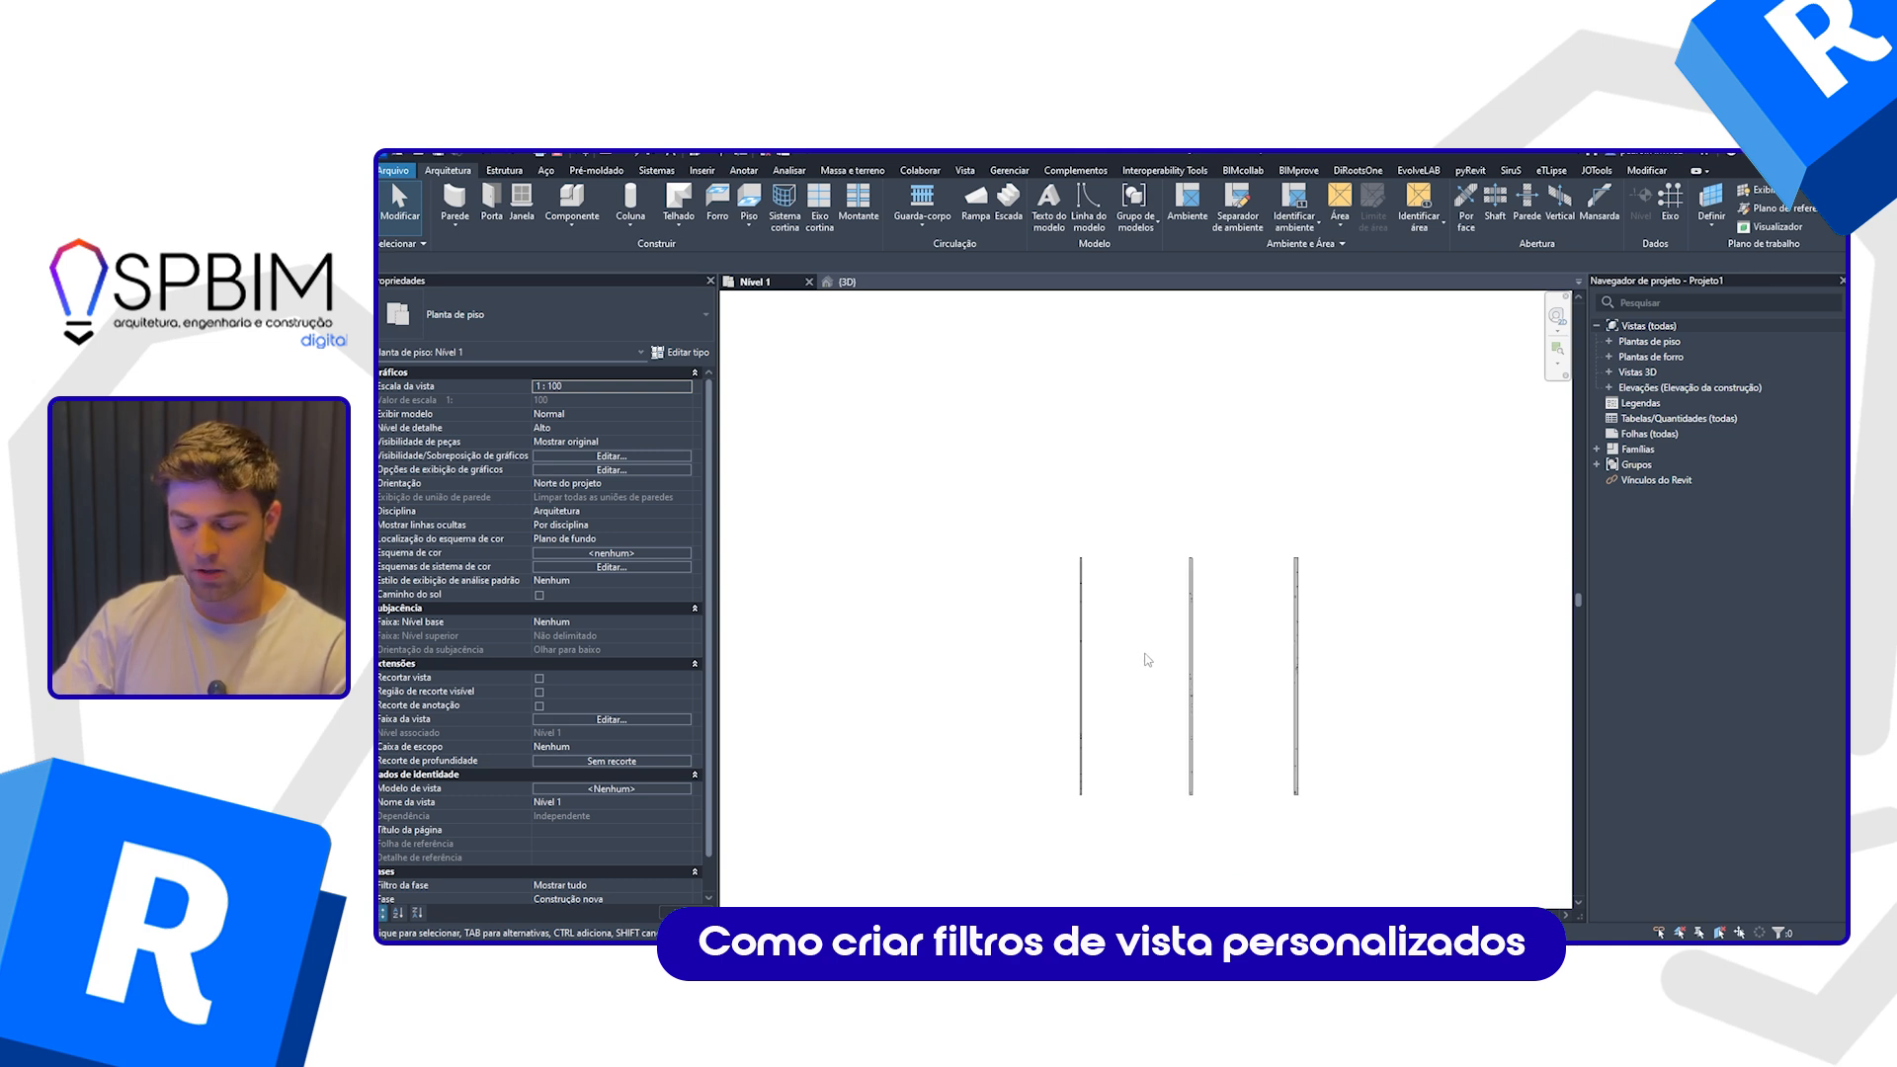
{"action": "scroll", "coordinate": [1146, 660], "scroll_direction": "up", "scroll_amount": 4}
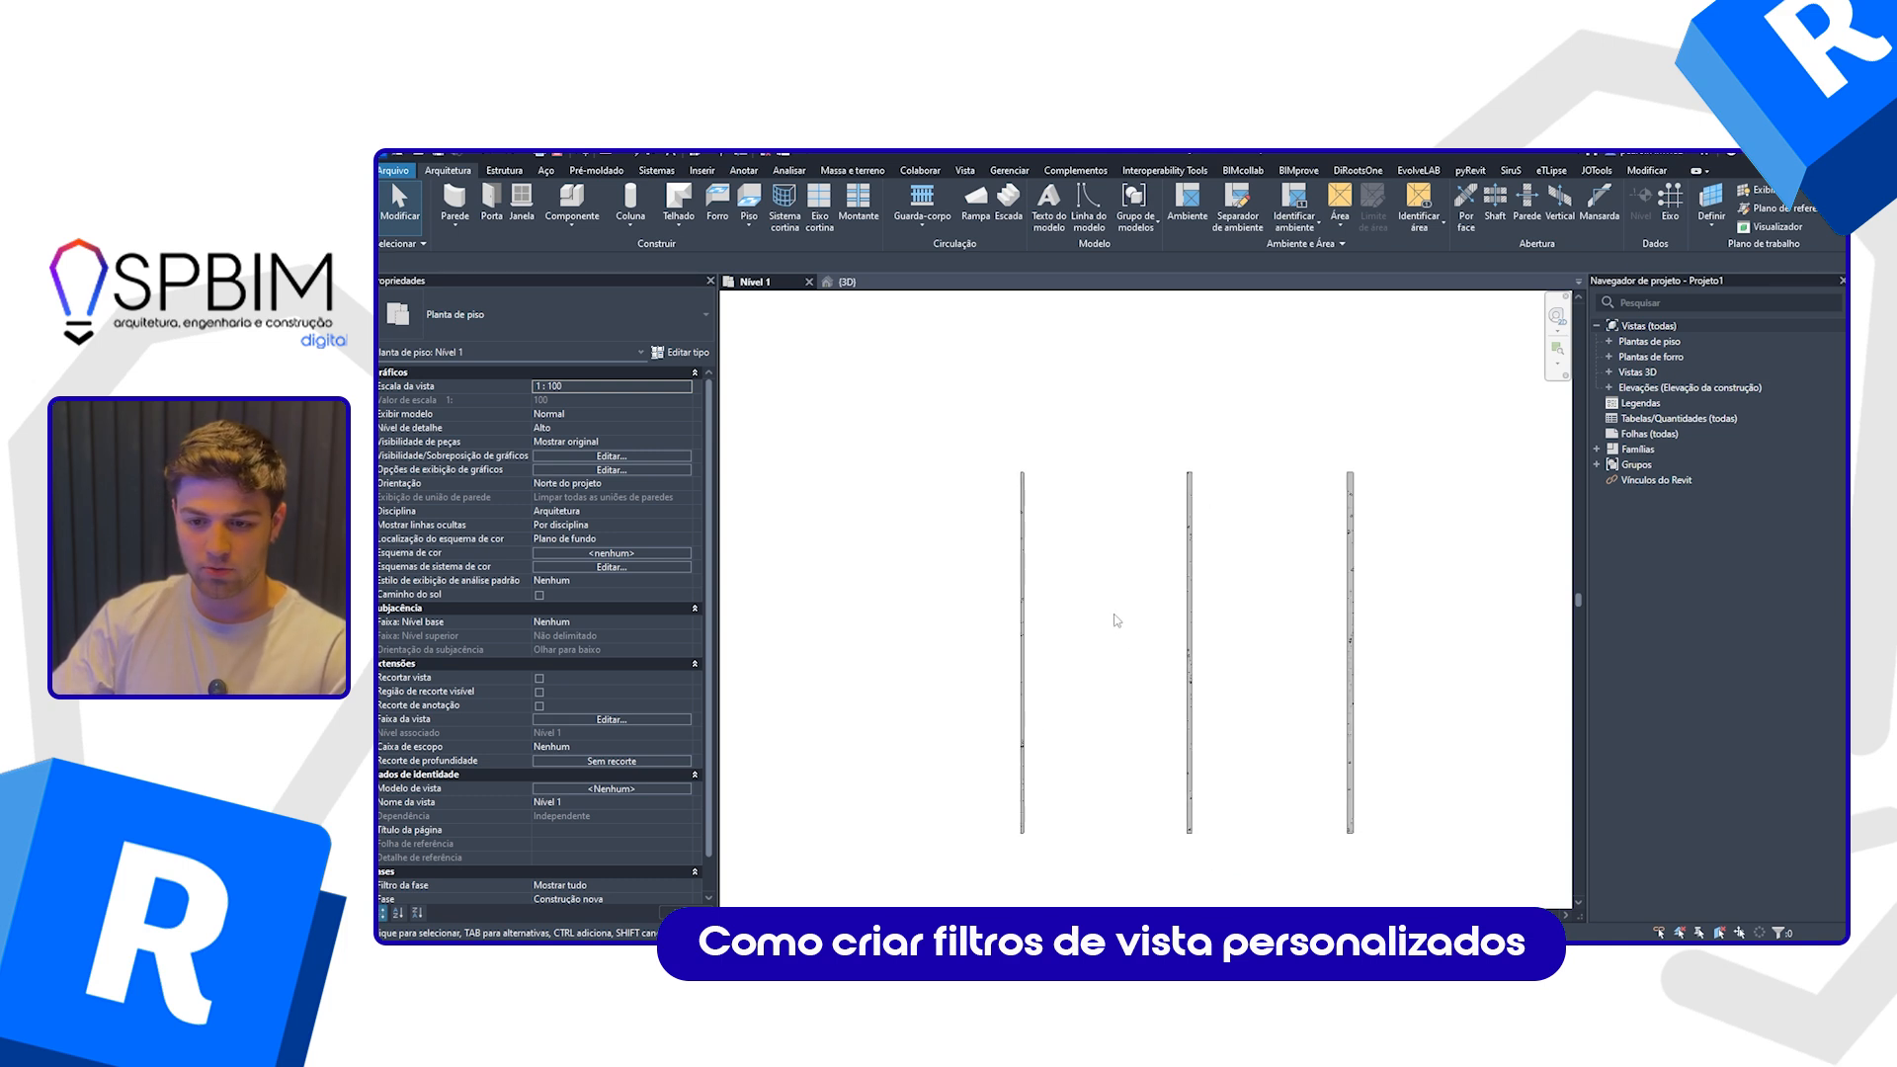
{"action": "scroll", "coordinate": [1024, 411], "scroll_direction": "up", "scroll_amount": 4}
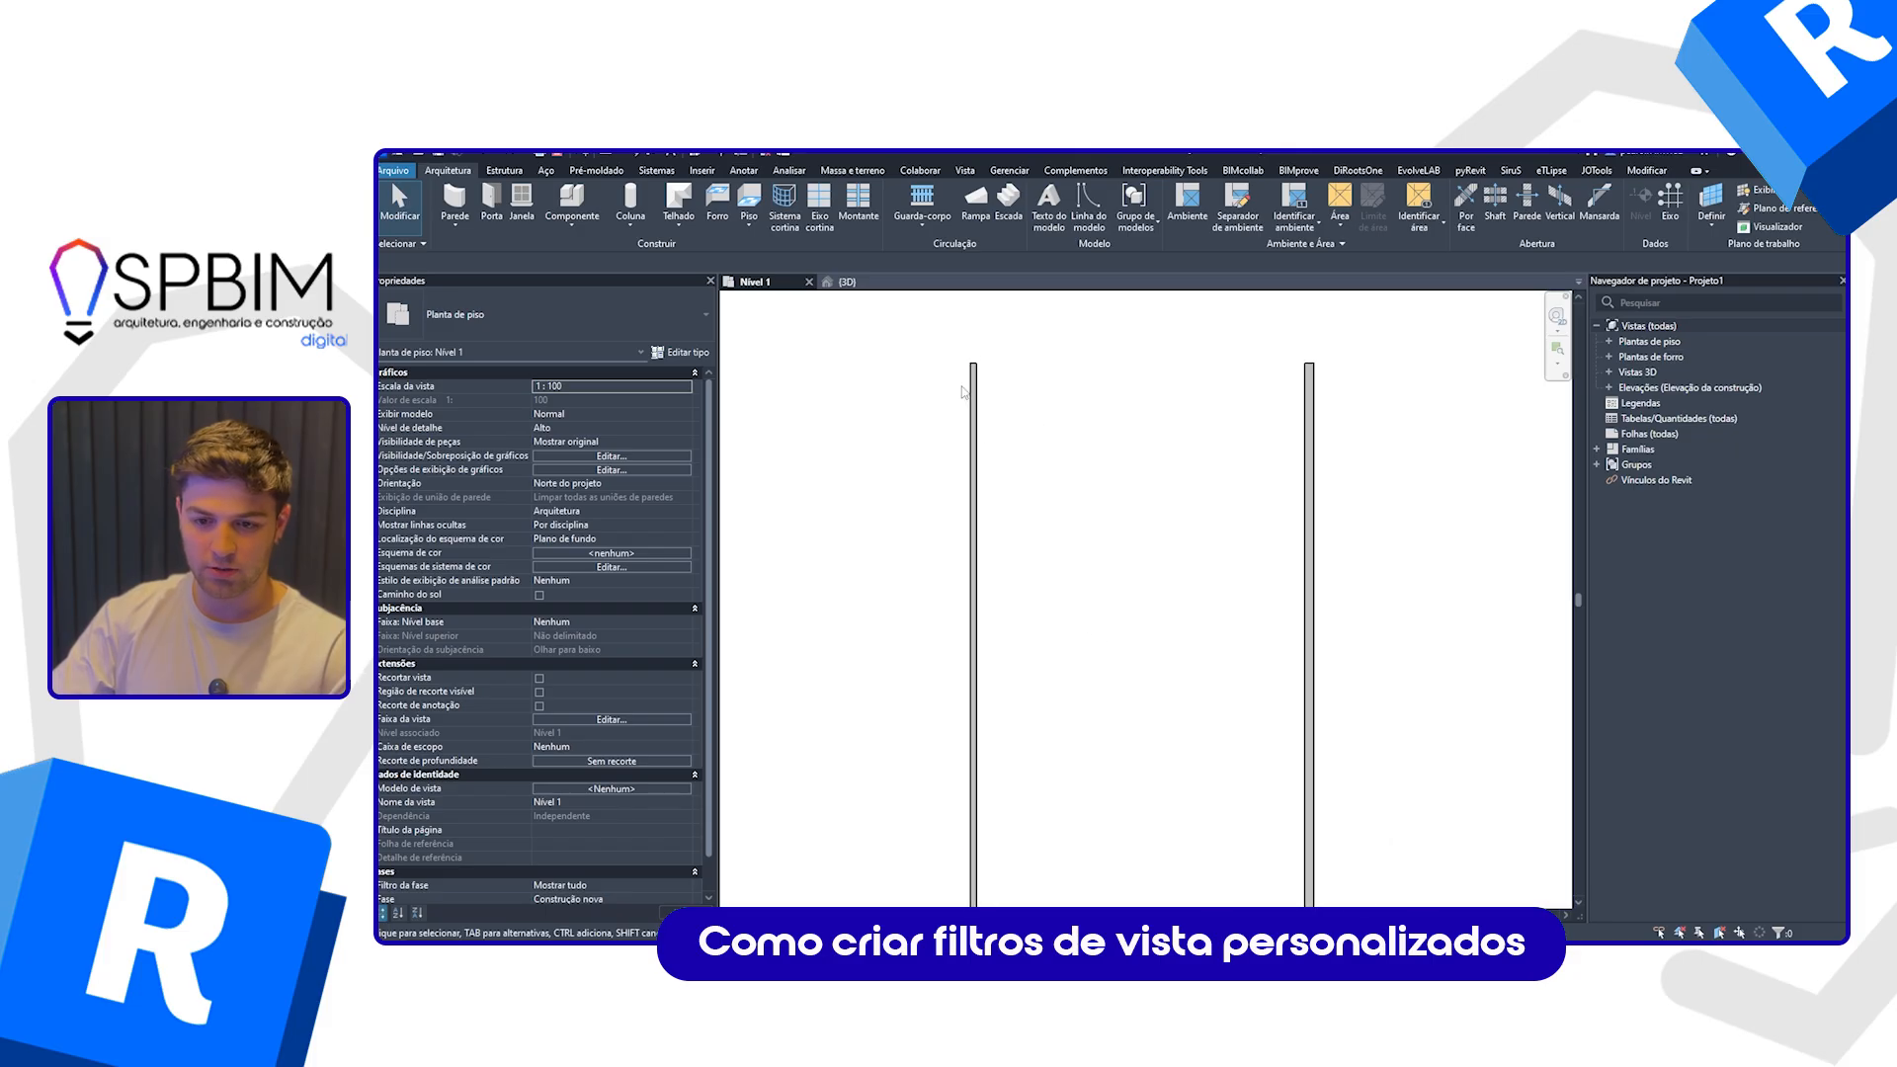
{"action": "scroll", "coordinate": [1131, 436], "scroll_direction": "down", "scroll_amount": 1}
{"action": "middle_click_drag", "start_coordinate": [1130, 435], "coordinate": [949, 474]}
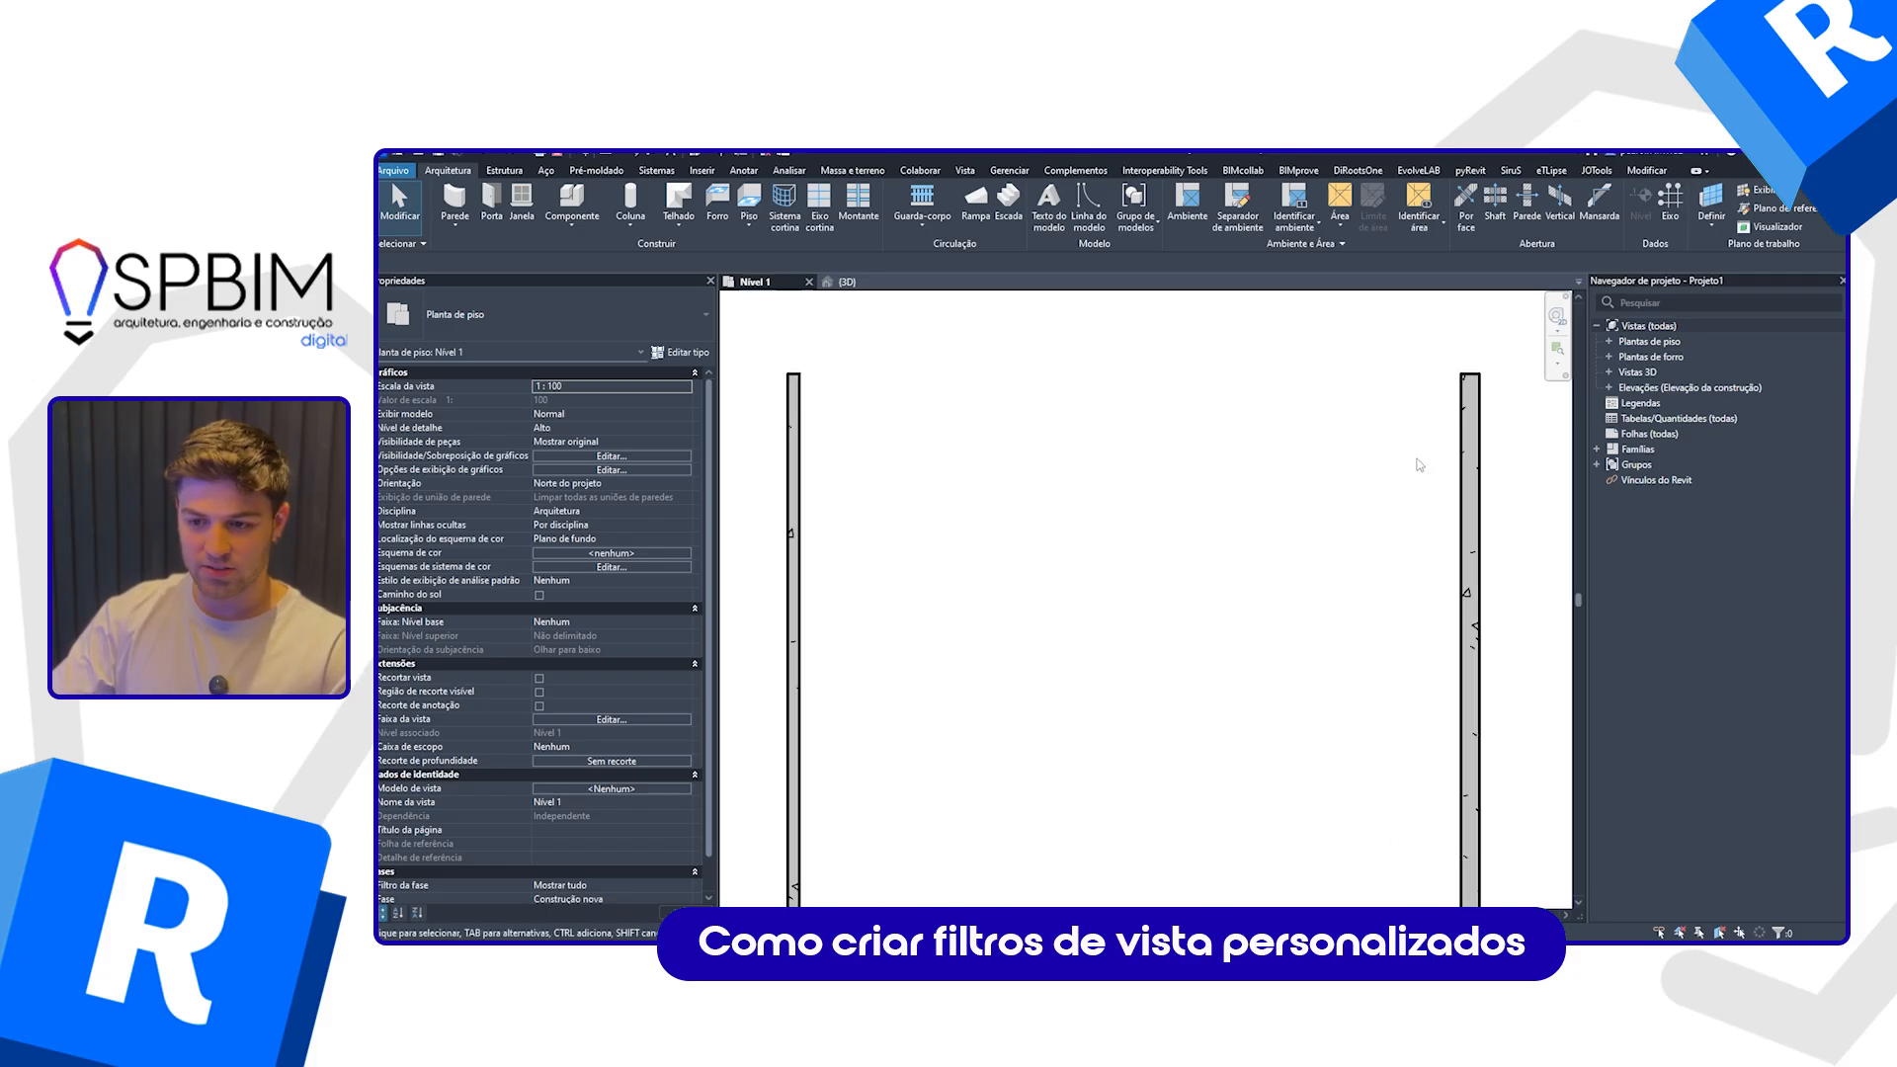
{"action": "middle_click_drag", "start_coordinate": [1420, 464], "coordinate": [1117, 473]}
{"action": "middle_click_drag", "start_coordinate": [1262, 507], "coordinate": [1017, 525]}
{"action": "middle_click_drag", "start_coordinate": [1319, 541], "coordinate": [1233, 561]}
{"action": "scroll", "coordinate": [1251, 482], "scroll_direction": "down", "scroll_amount": 4}
{"action": "middle_click_drag", "start_coordinate": [1099, 596], "coordinate": [1182, 530]}
{"action": "scroll", "coordinate": [1181, 528], "scroll_direction": "down", "scroll_amount": 3}
{"action": "scroll", "coordinate": [1185, 550], "scroll_direction": "down", "scroll_amount": 5}
{"action": "scroll", "coordinate": [1182, 558], "scroll_direction": "up", "scroll_amount": 6}
{"action": "scroll", "coordinate": [1218, 620], "scroll_direction": "down", "scroll_amount": 1}
{"action": "middle_click_drag", "start_coordinate": [1218, 620], "coordinate": [1229, 546]}
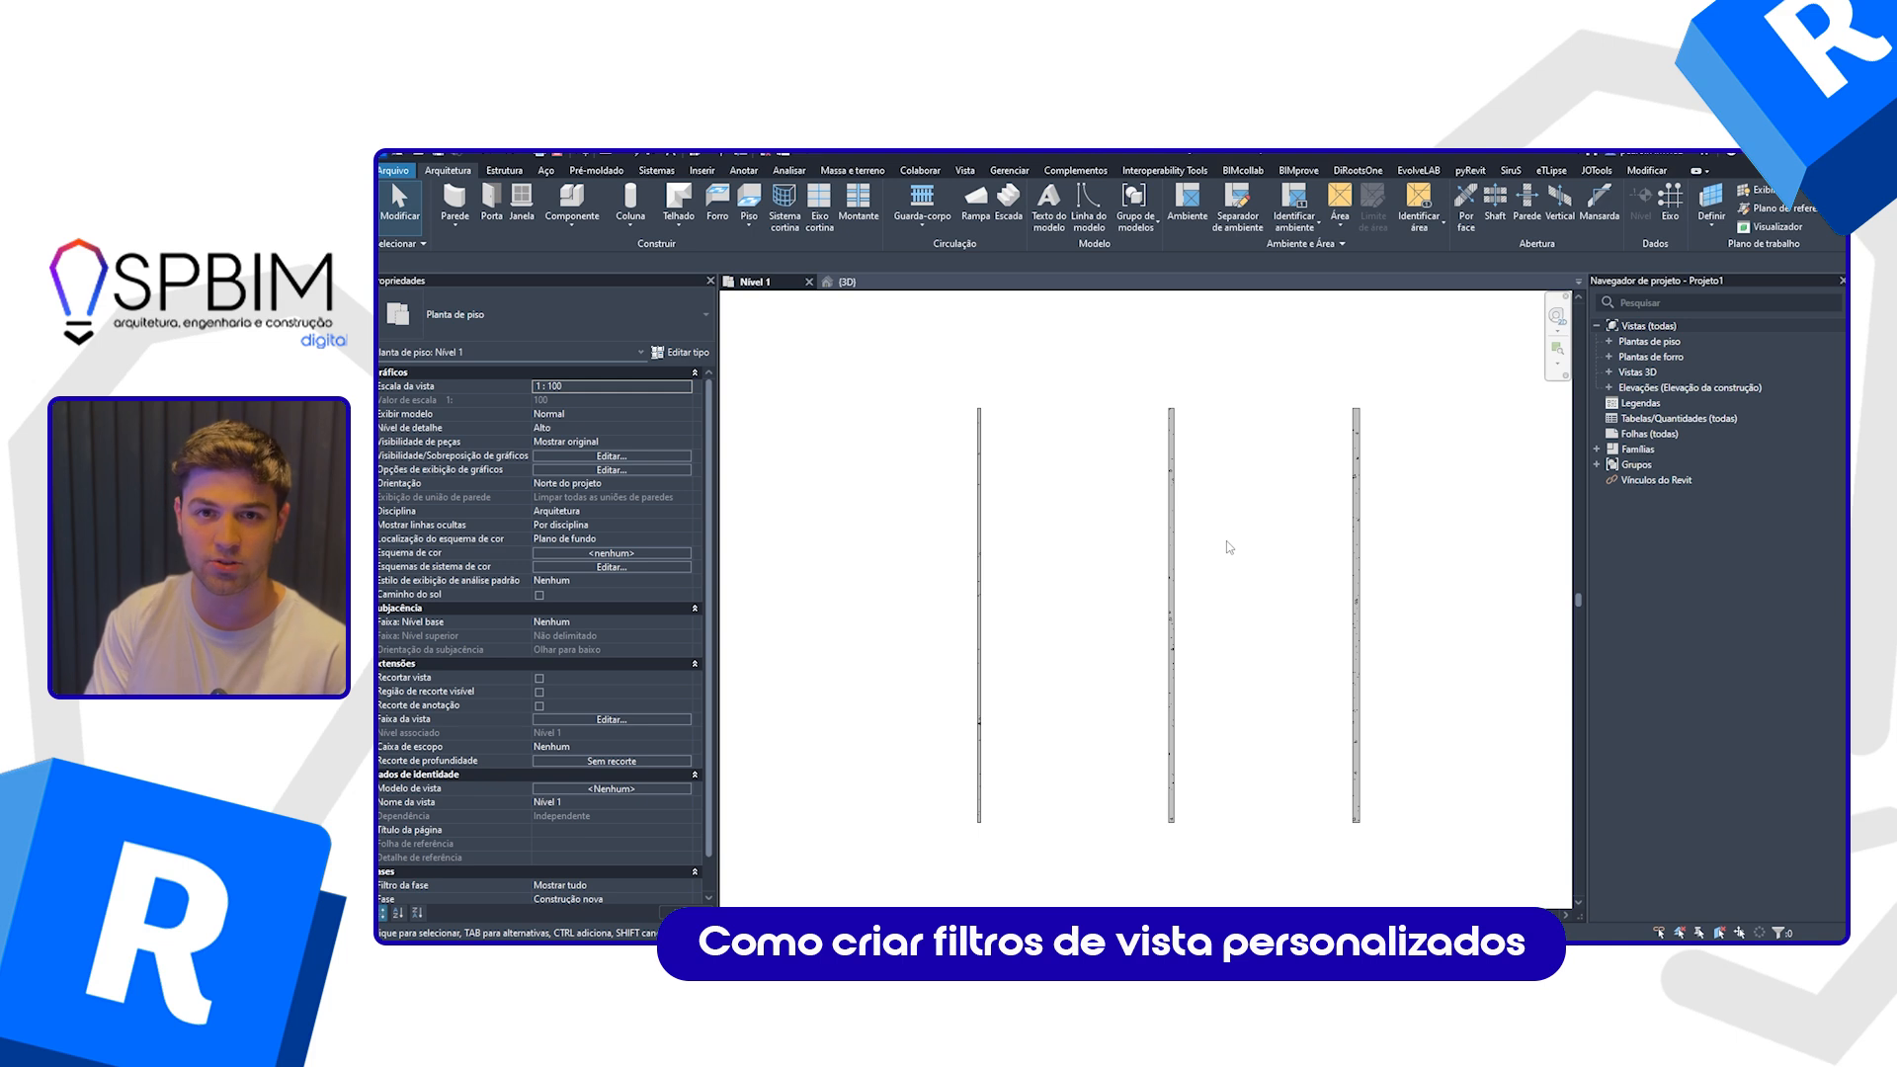
{"action": "scroll", "coordinate": [1228, 517], "scroll_direction": "down", "scroll_amount": 1}
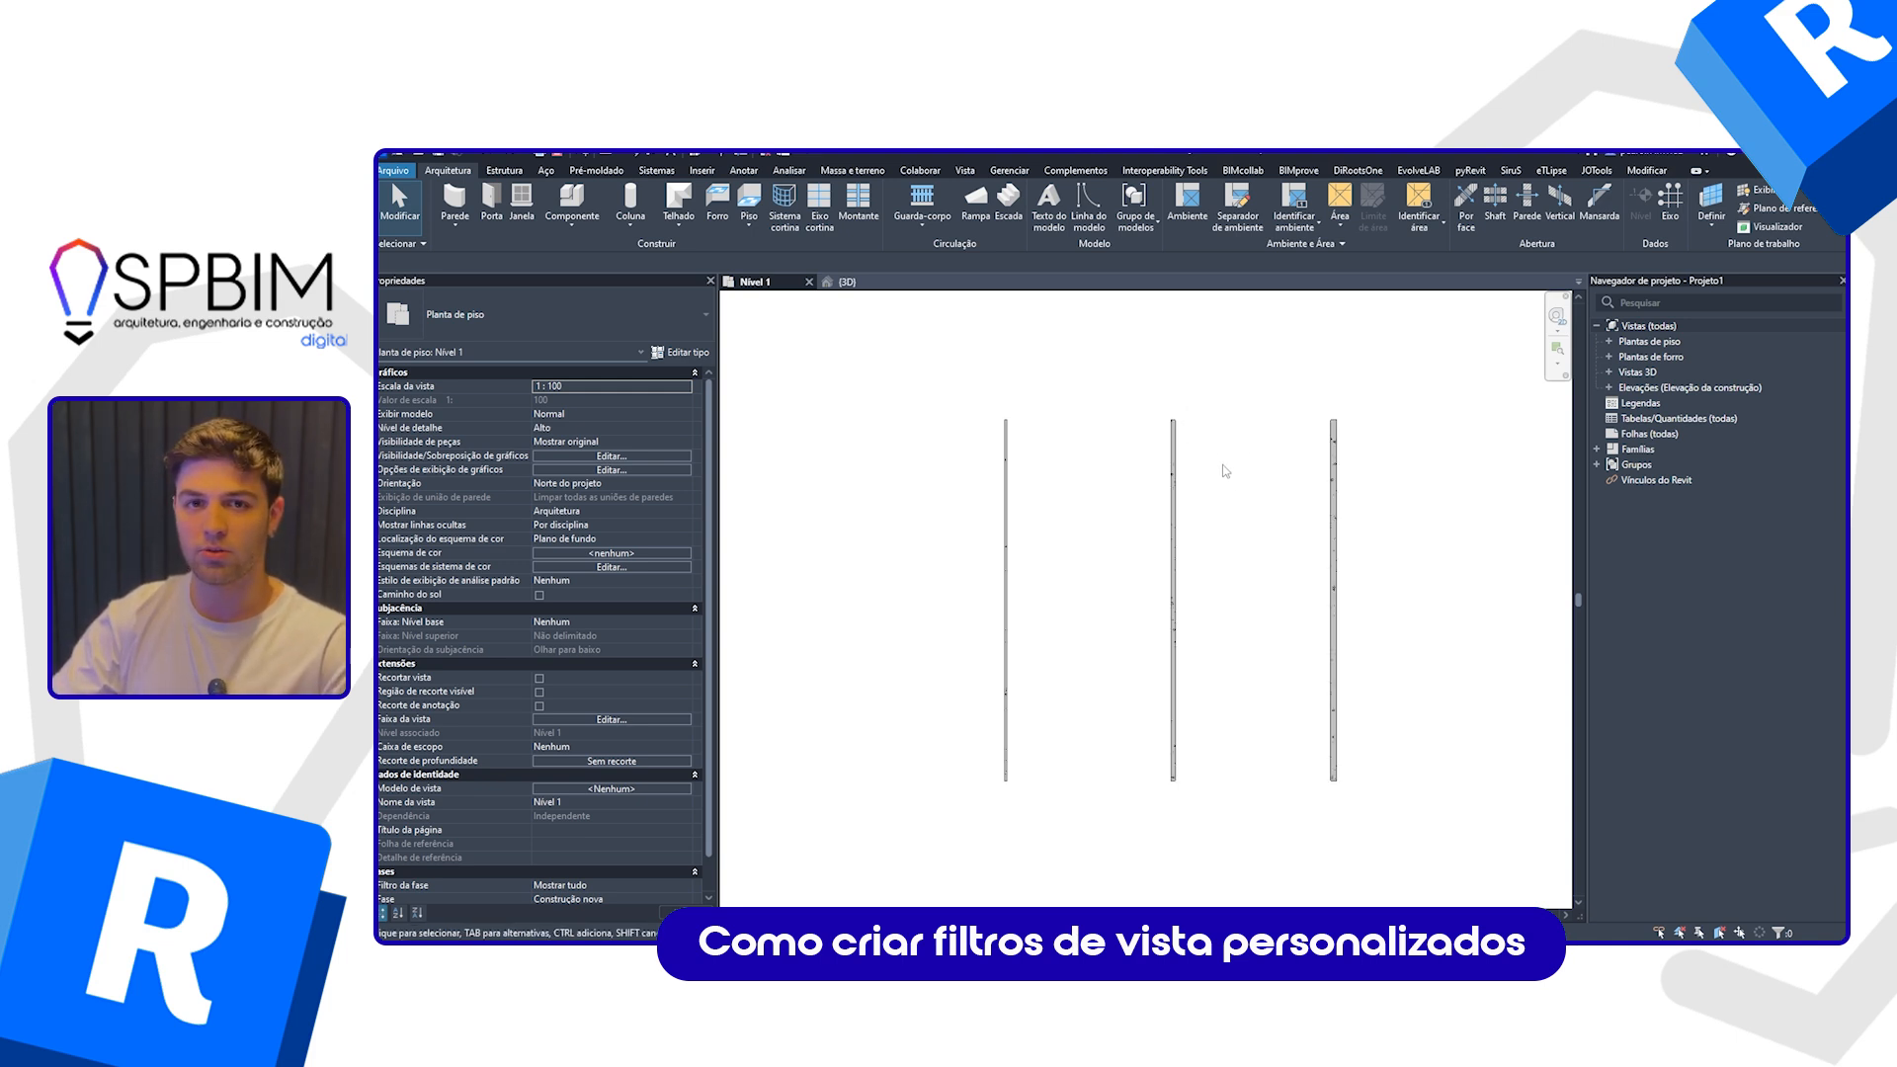
{"action": "scroll", "coordinate": [1245, 494], "scroll_direction": "down", "scroll_amount": 1}
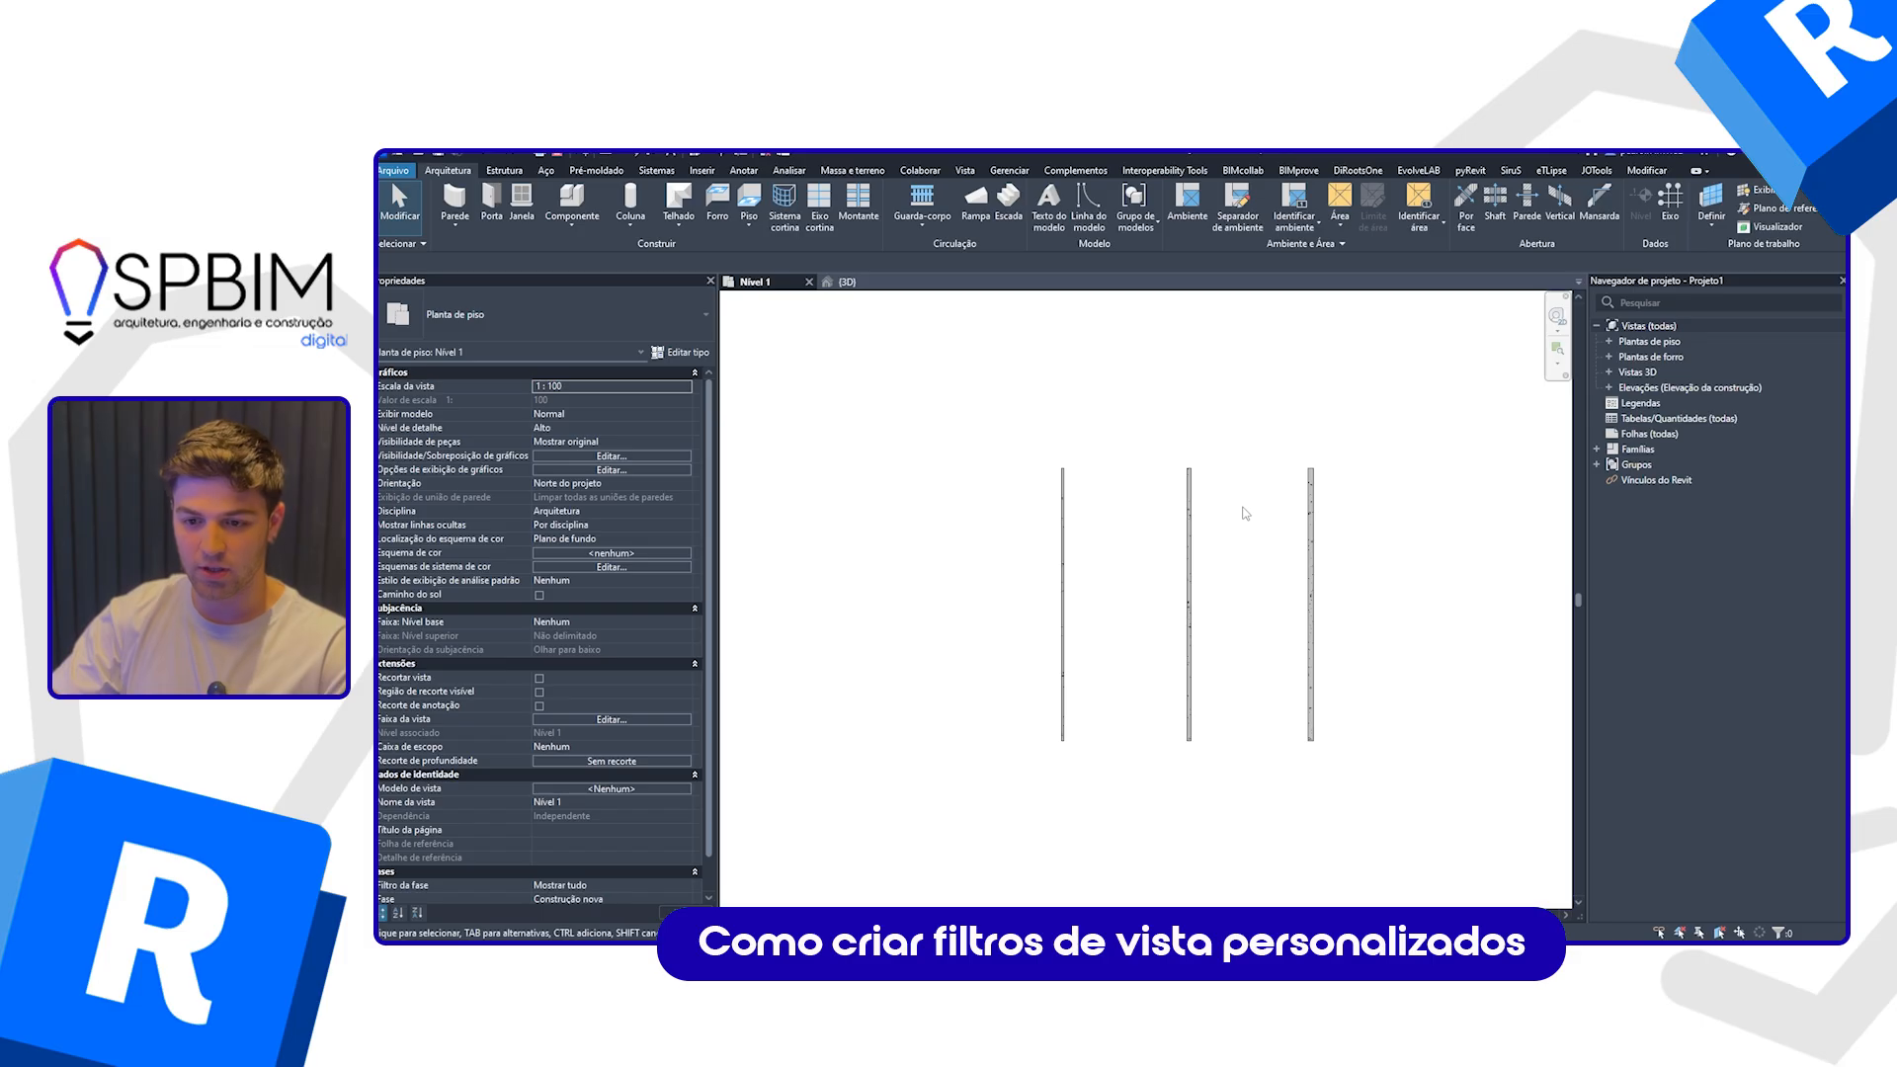
{"action": "scroll", "coordinate": [1243, 506], "scroll_direction": "down", "scroll_amount": 3}
{"action": "scroll", "coordinate": [1179, 605], "scroll_direction": "up", "scroll_amount": 2}
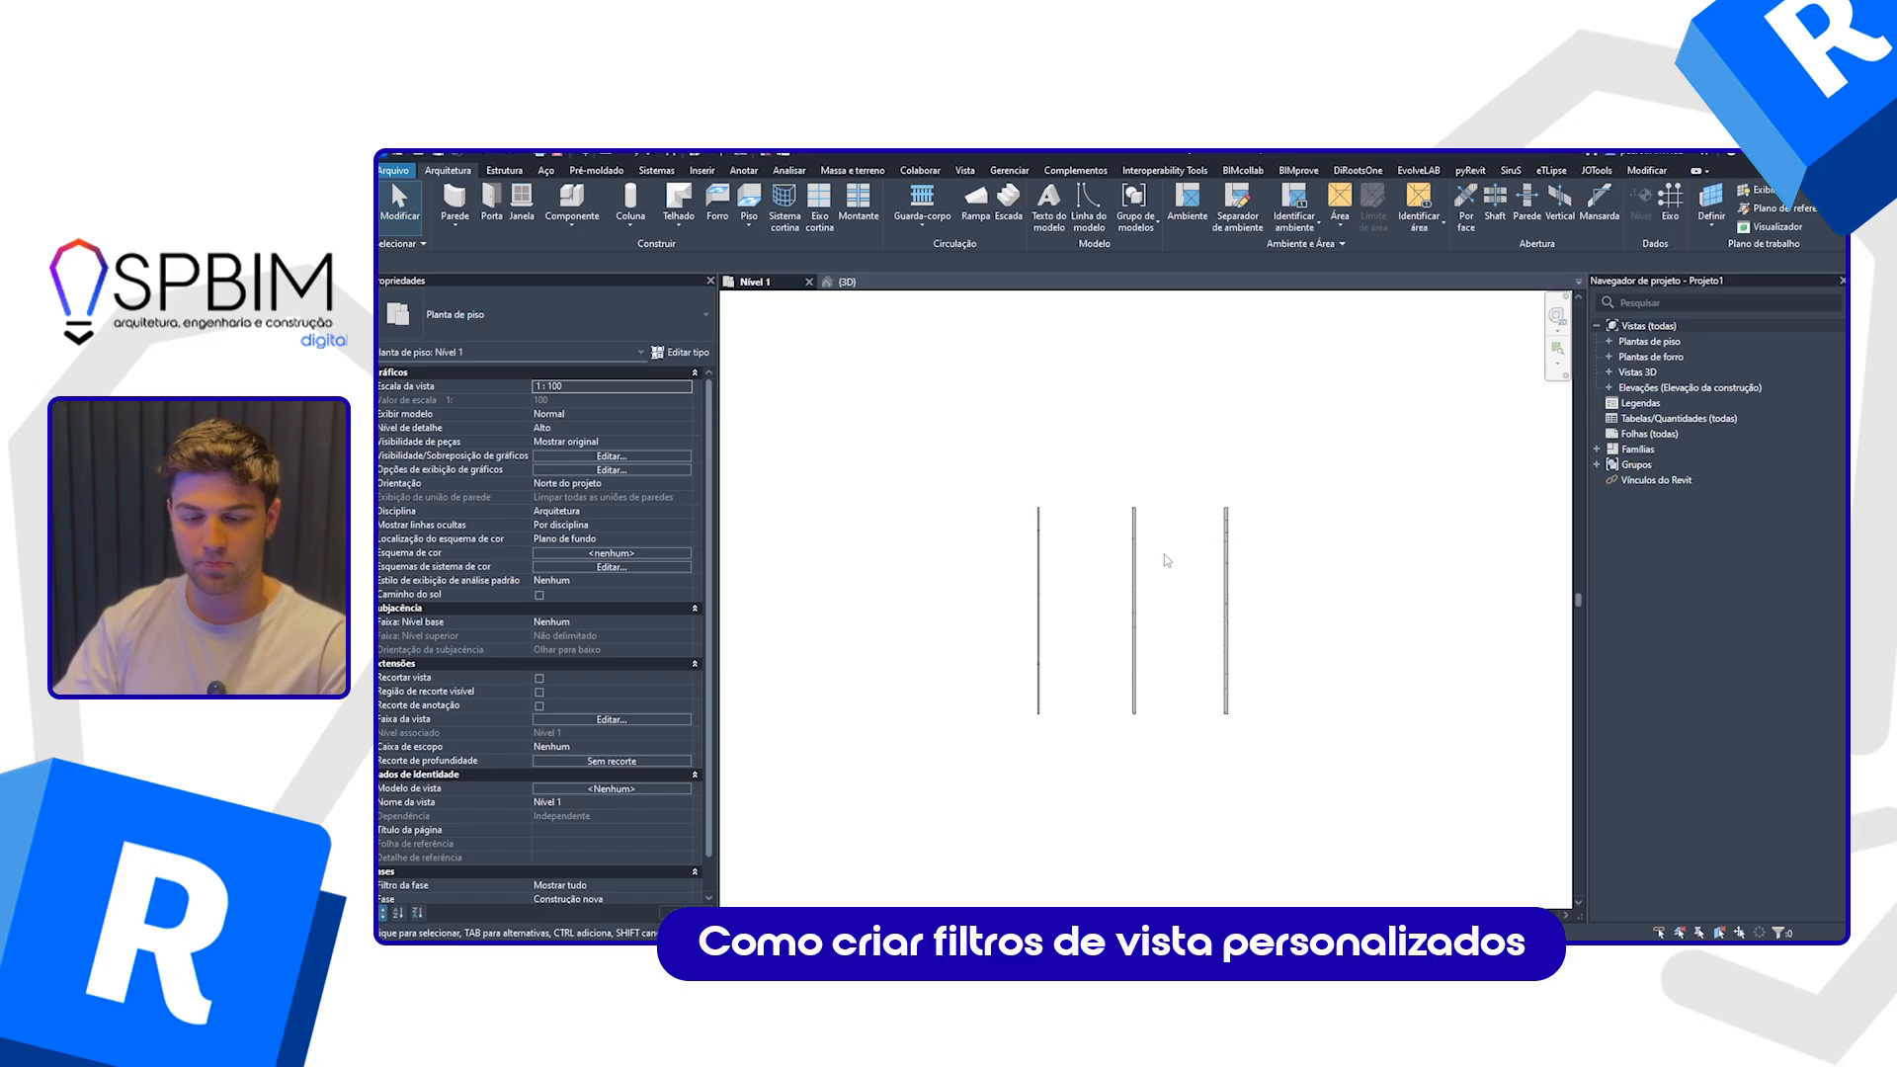
{"action": "scroll", "coordinate": [1166, 558], "scroll_direction": "up", "scroll_amount": 2}
Step: Select the three walls to check their properties, then inspect them in the 3D view
{"action": "left_click_drag", "start_coordinate": [1296, 413], "coordinate": [839, 595]}
{"action": "left_click", "coordinate": [1015, 393]}
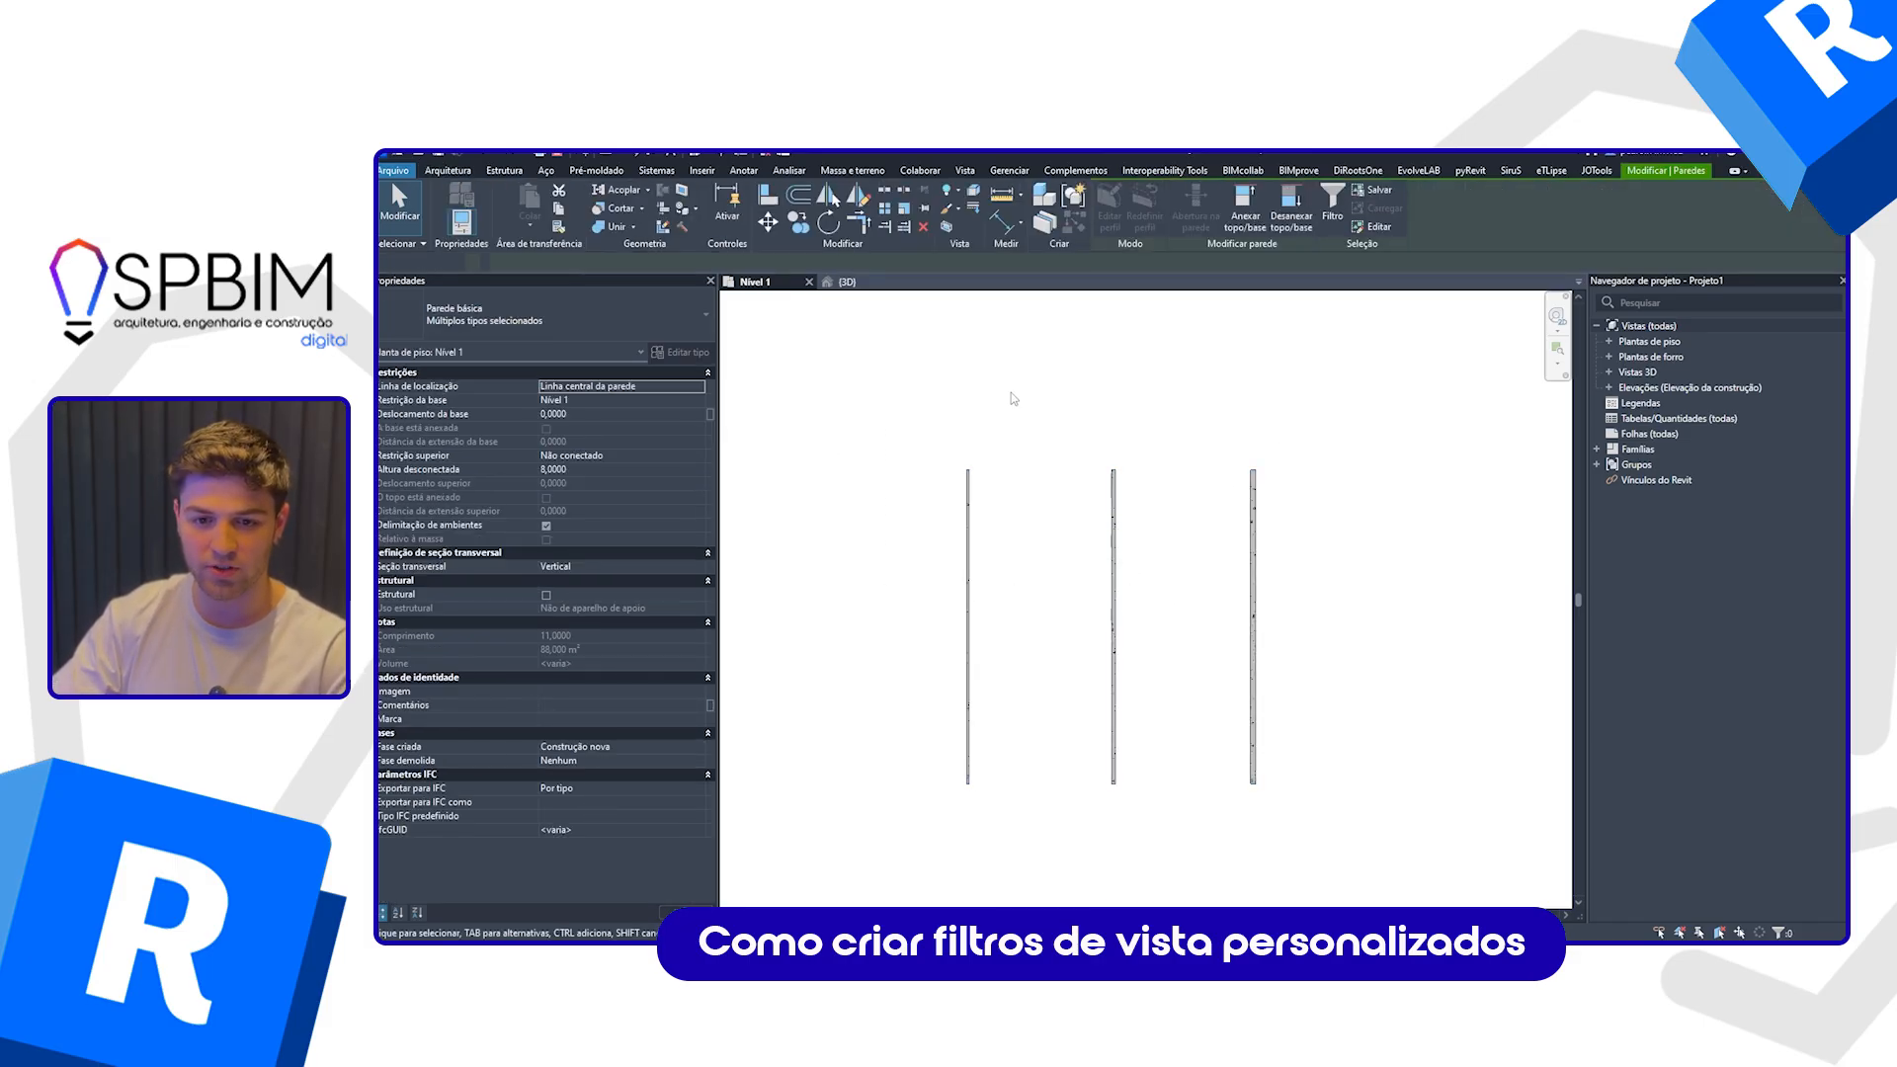
{"action": "left_click", "coordinate": [870, 283]}
{"action": "middle_click_drag", "start_coordinate": [1129, 620], "coordinate": [1243, 665], "text": "shift"}
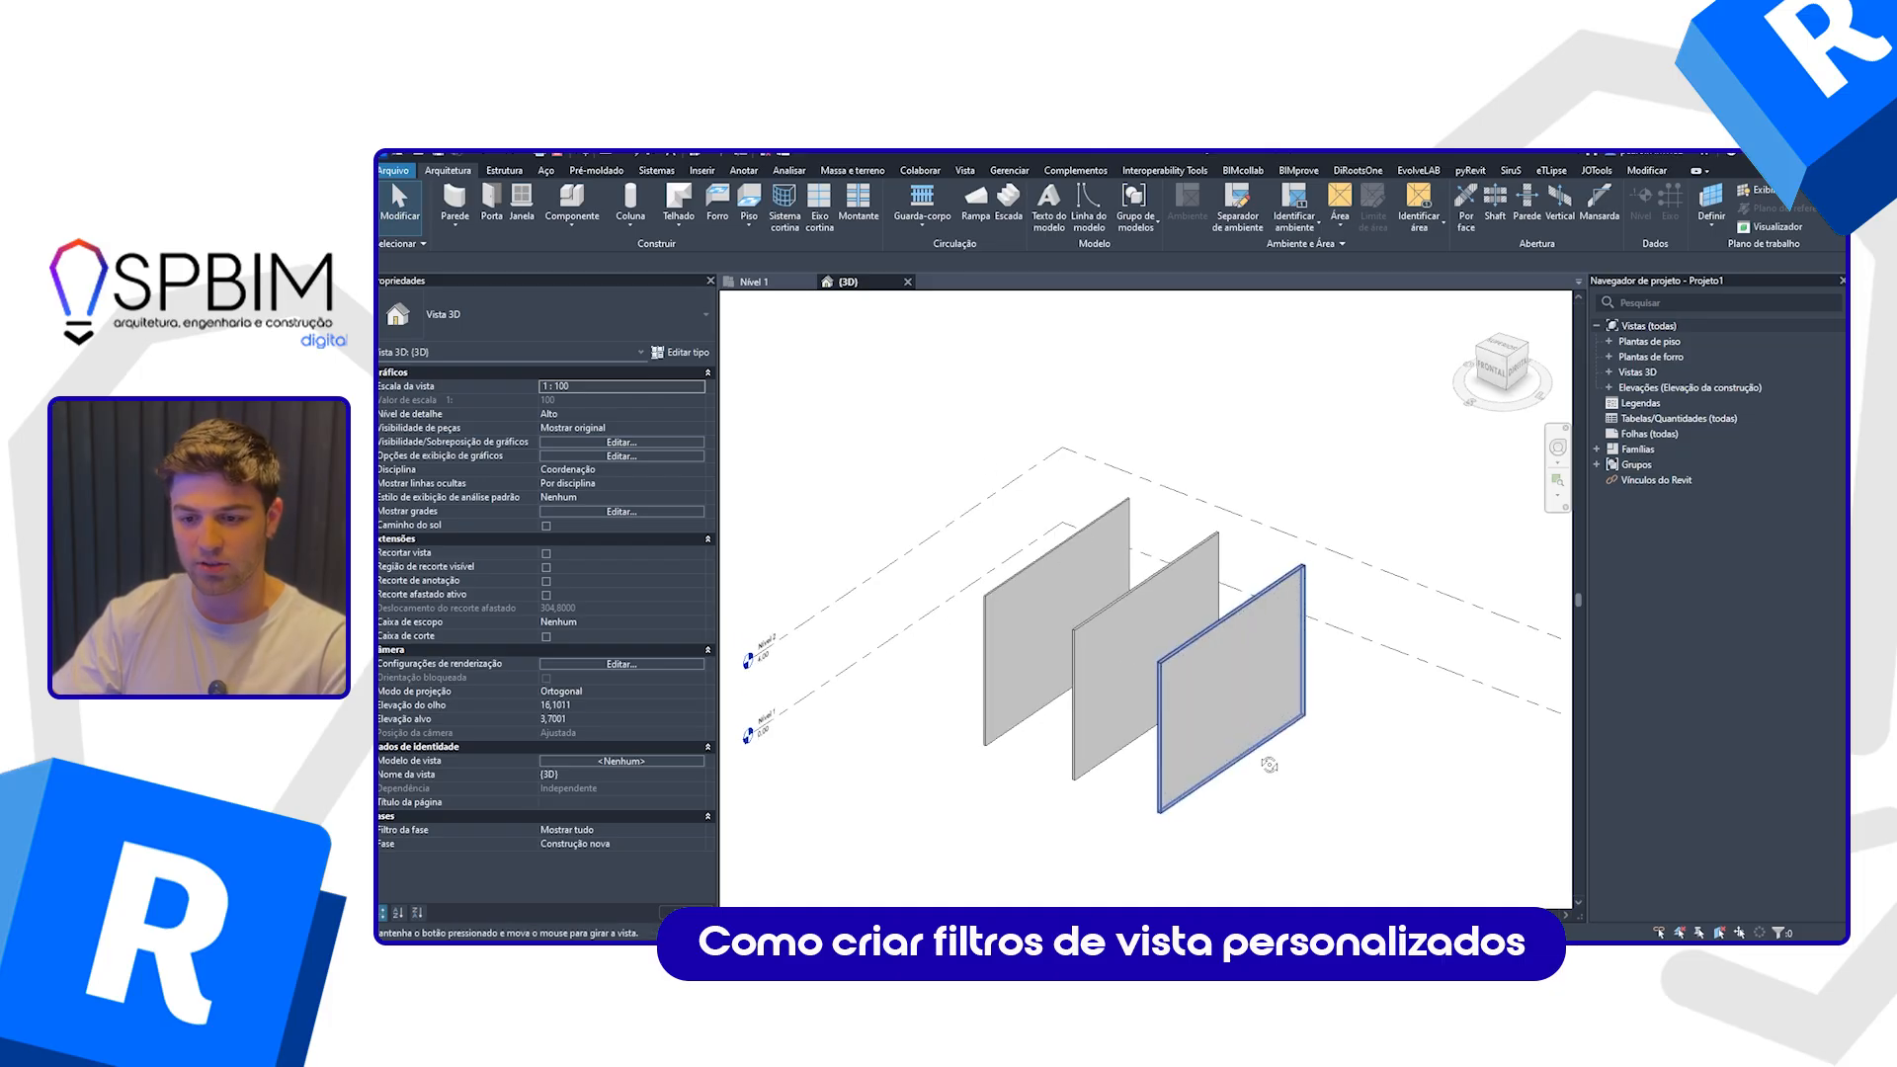
{"action": "middle_click_drag", "start_coordinate": [1271, 764], "coordinate": [1313, 779], "text": "shift"}
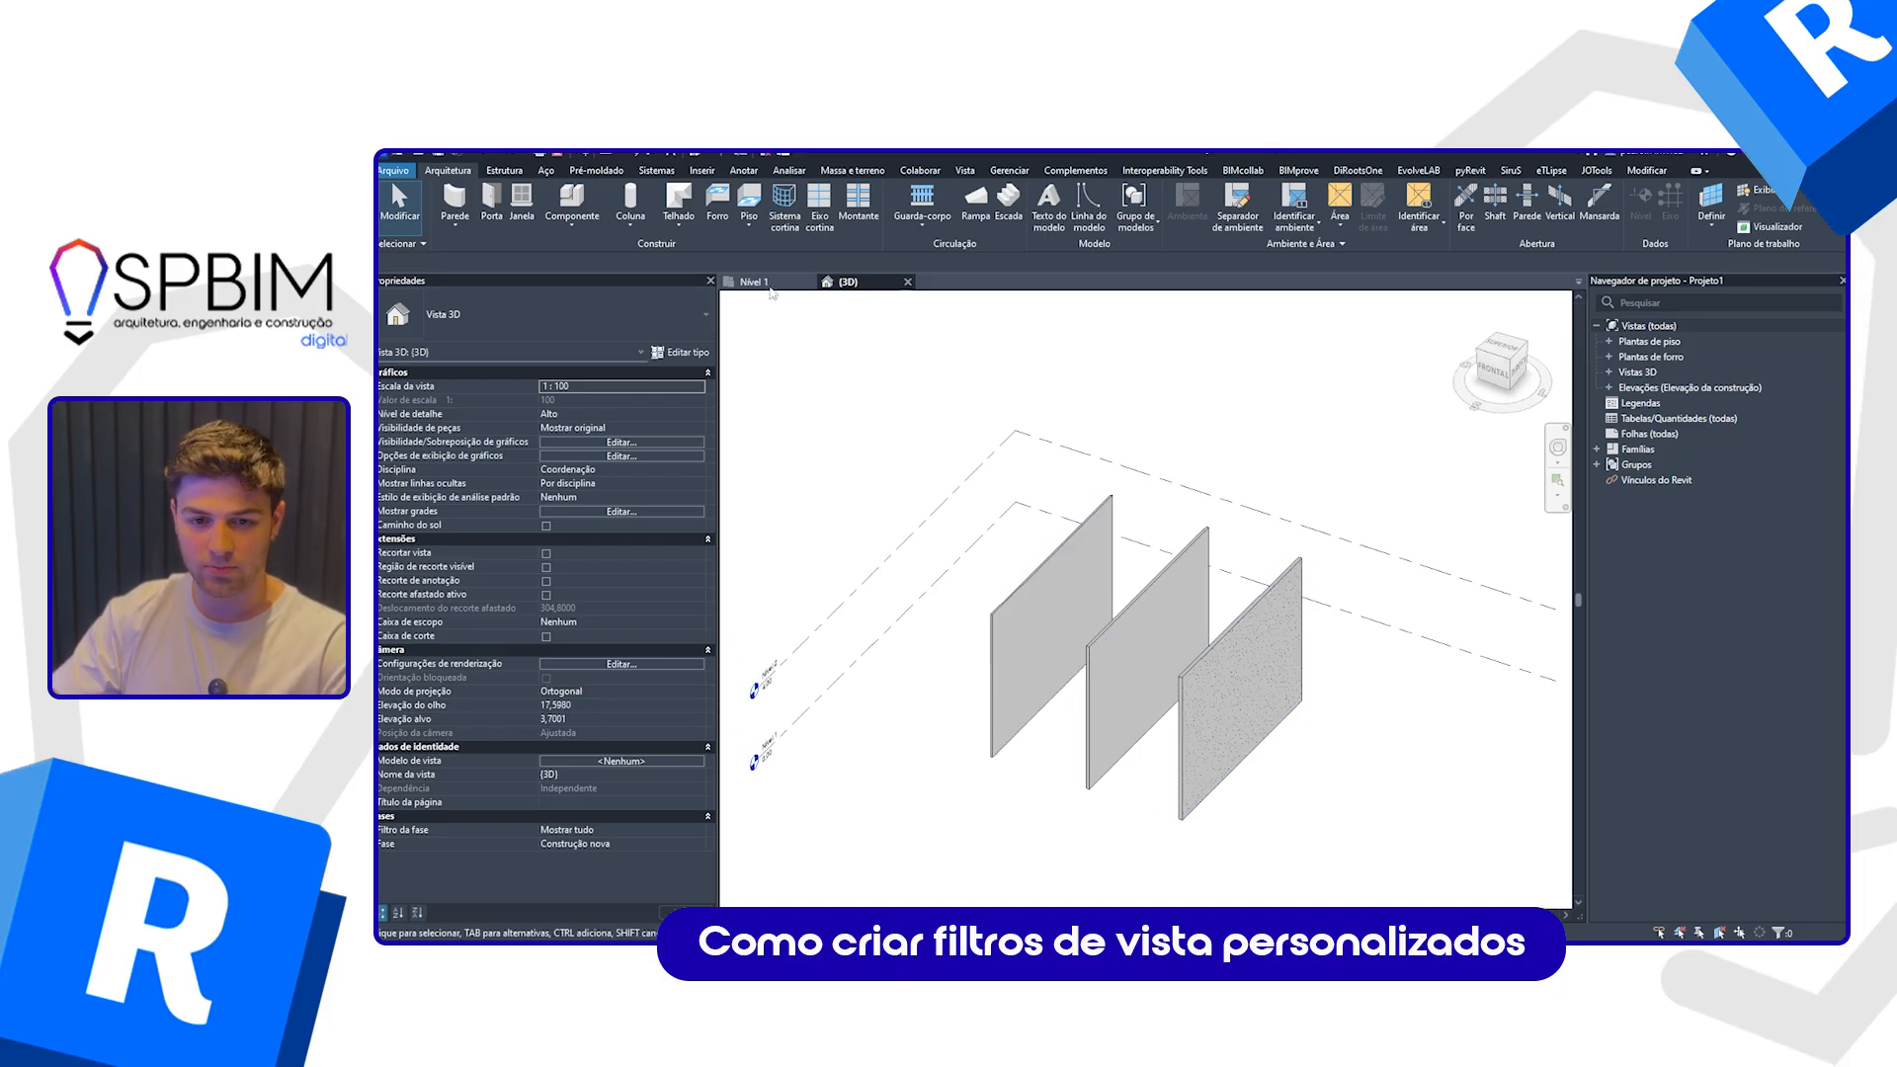
Step: Return to the Nível 1 floor plan and open the document filter editor from its visibility/graphics overrides
{"action": "key", "text": "ctrl+Tab"}
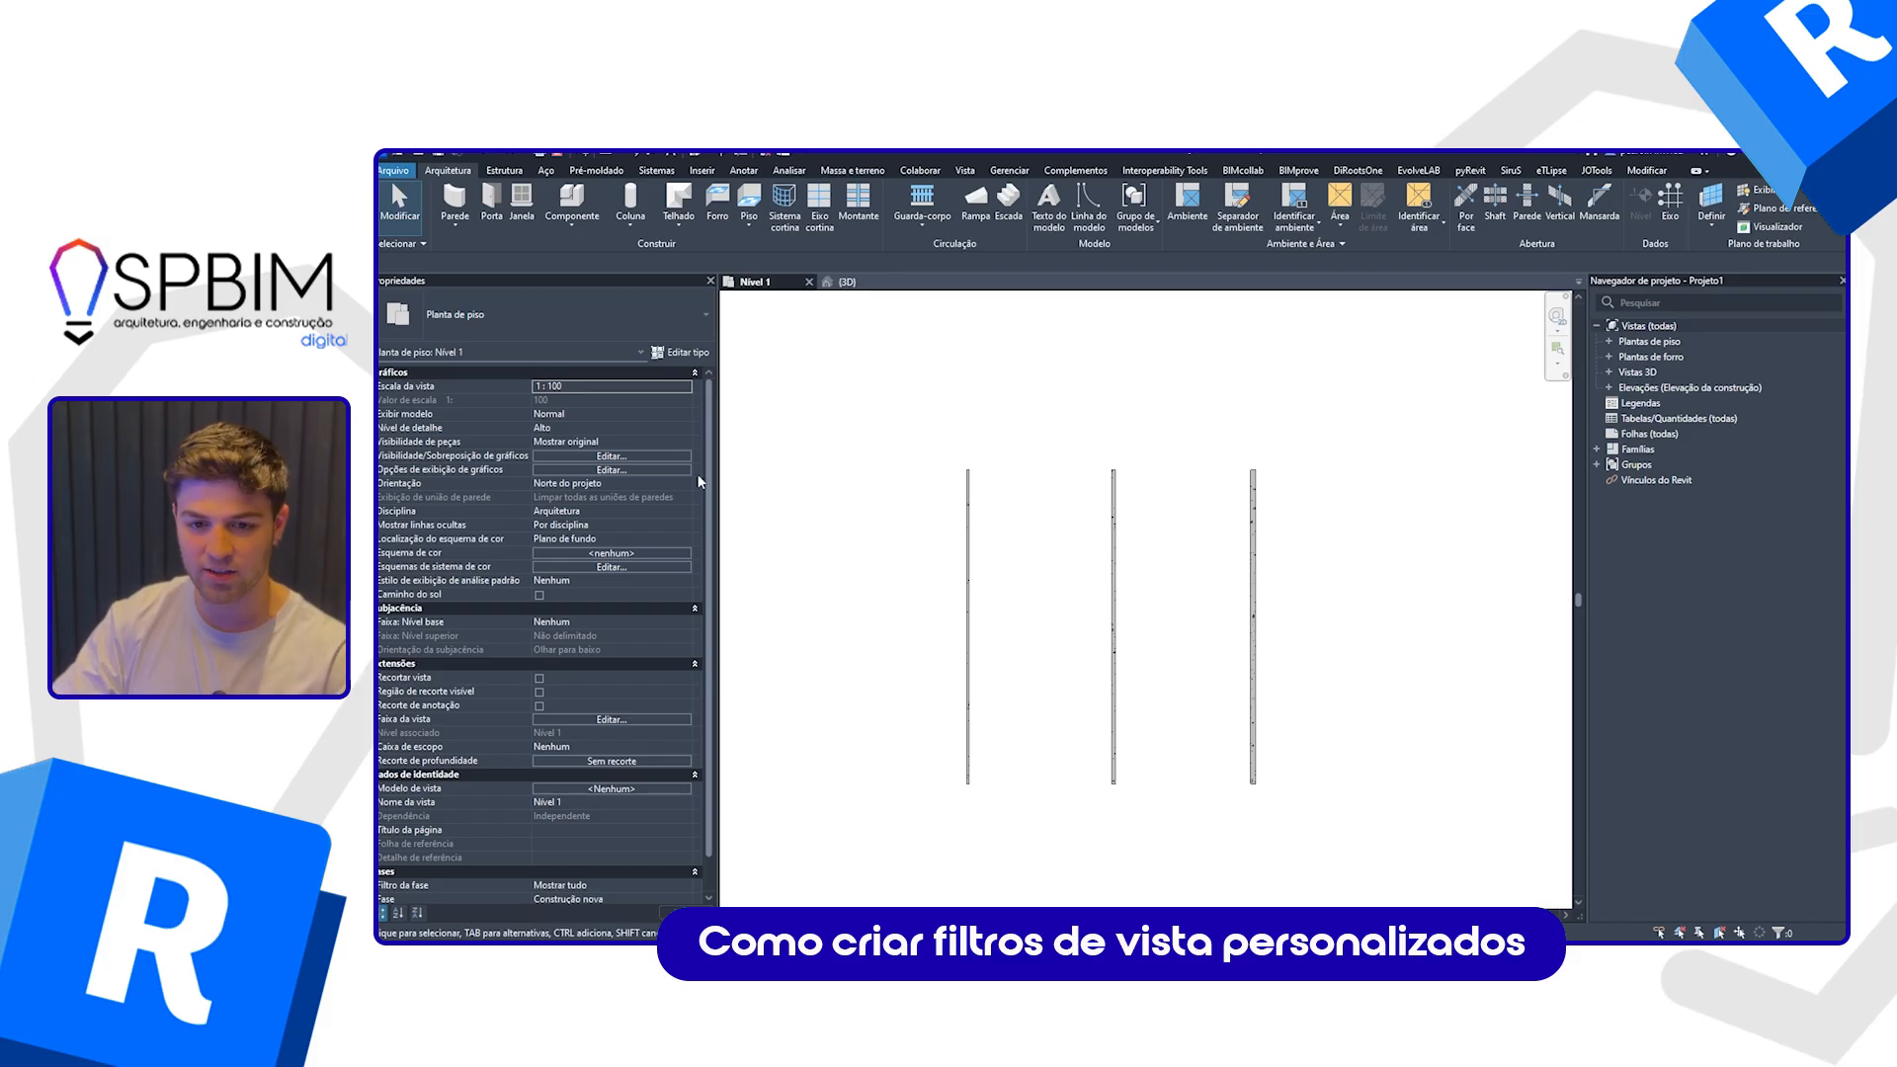
{"action": "key", "text": "v"}
{"action": "key", "text": "v"}
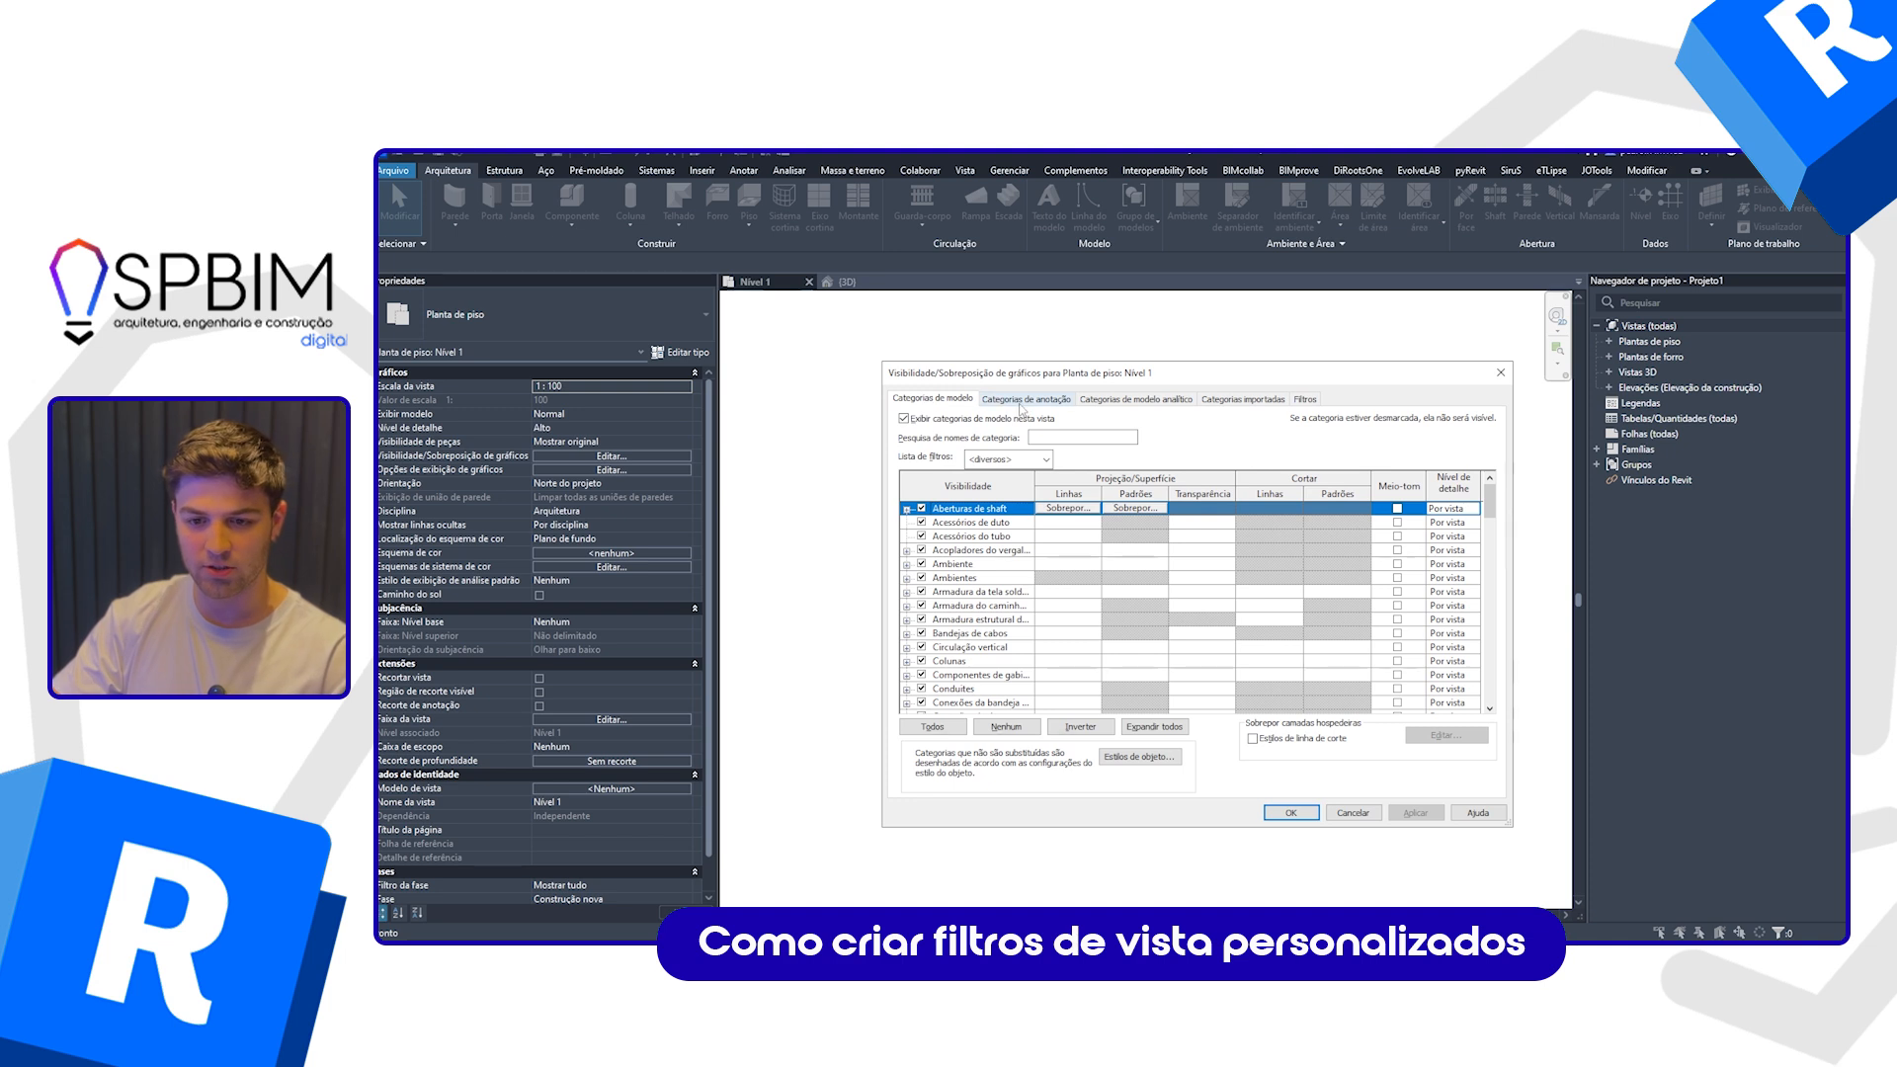
{"action": "left_click", "coordinate": [1305, 399]}
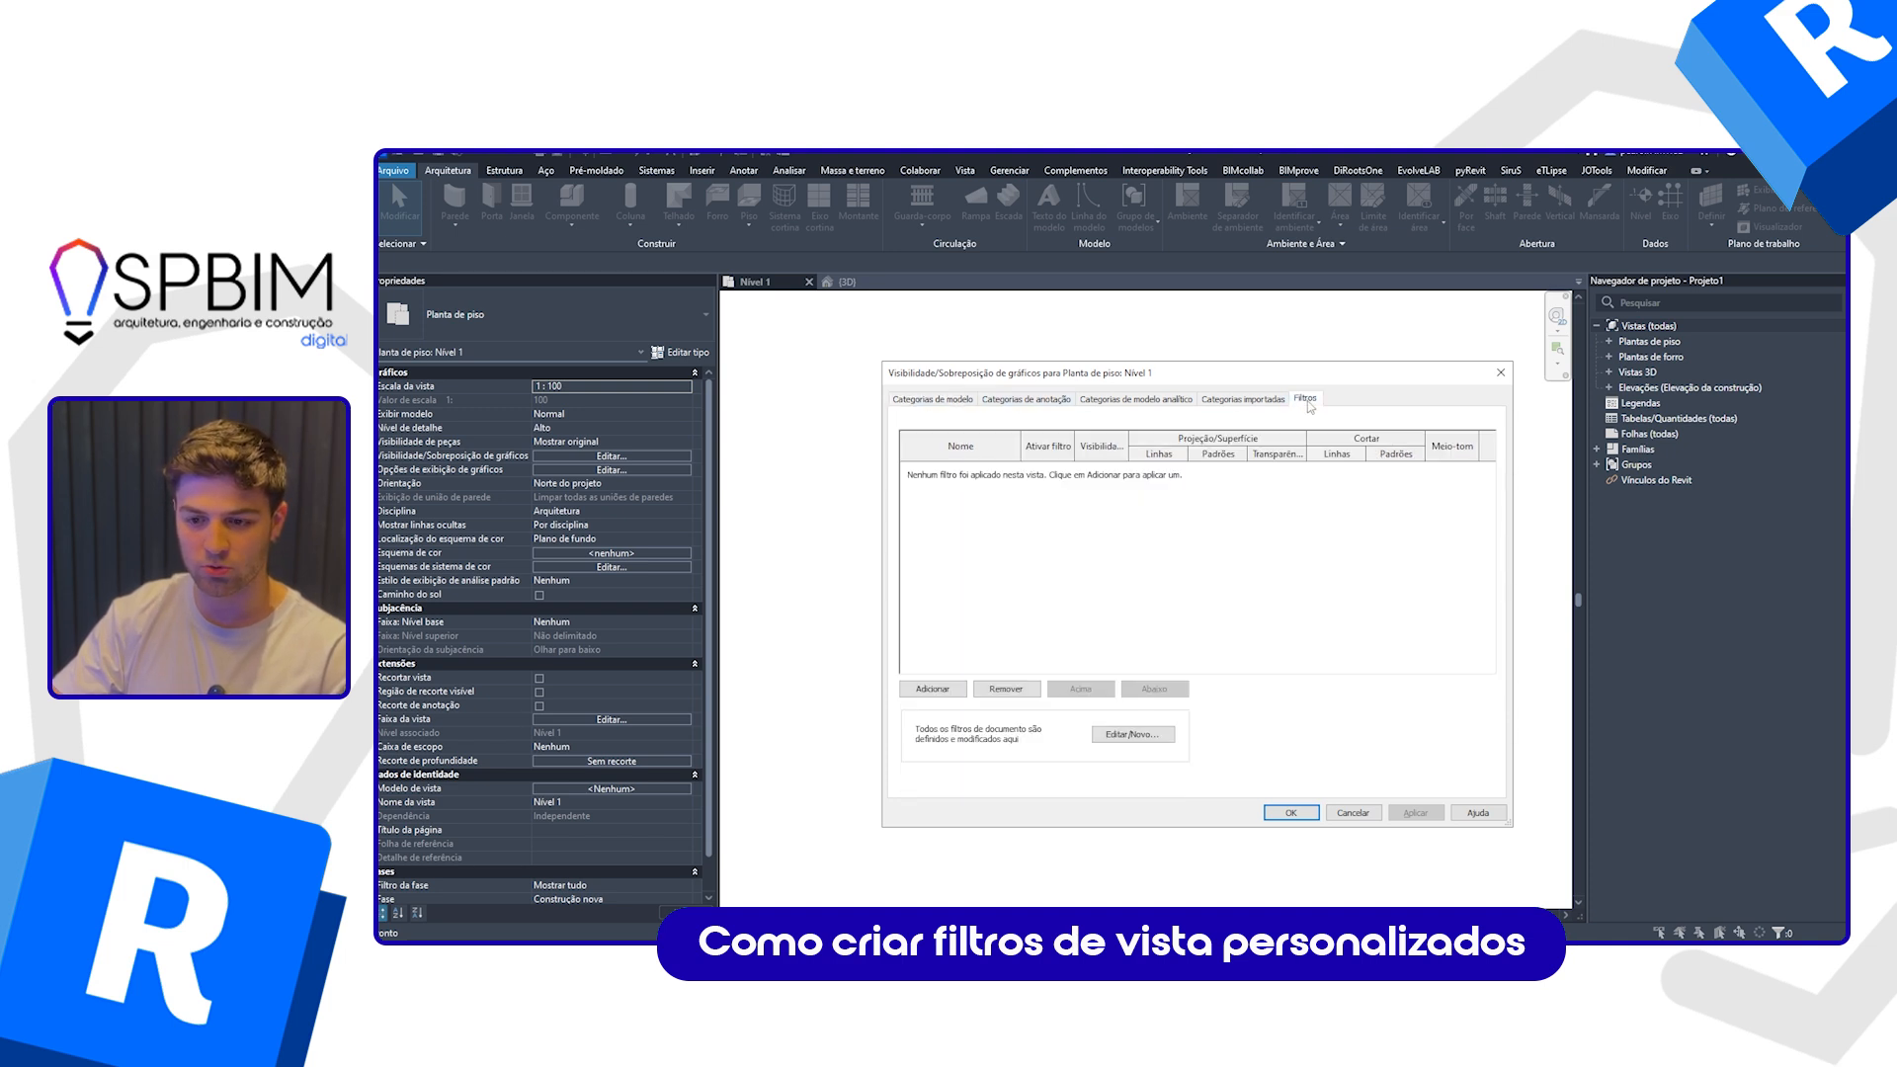
{"action": "left_click", "coordinate": [1124, 720]}
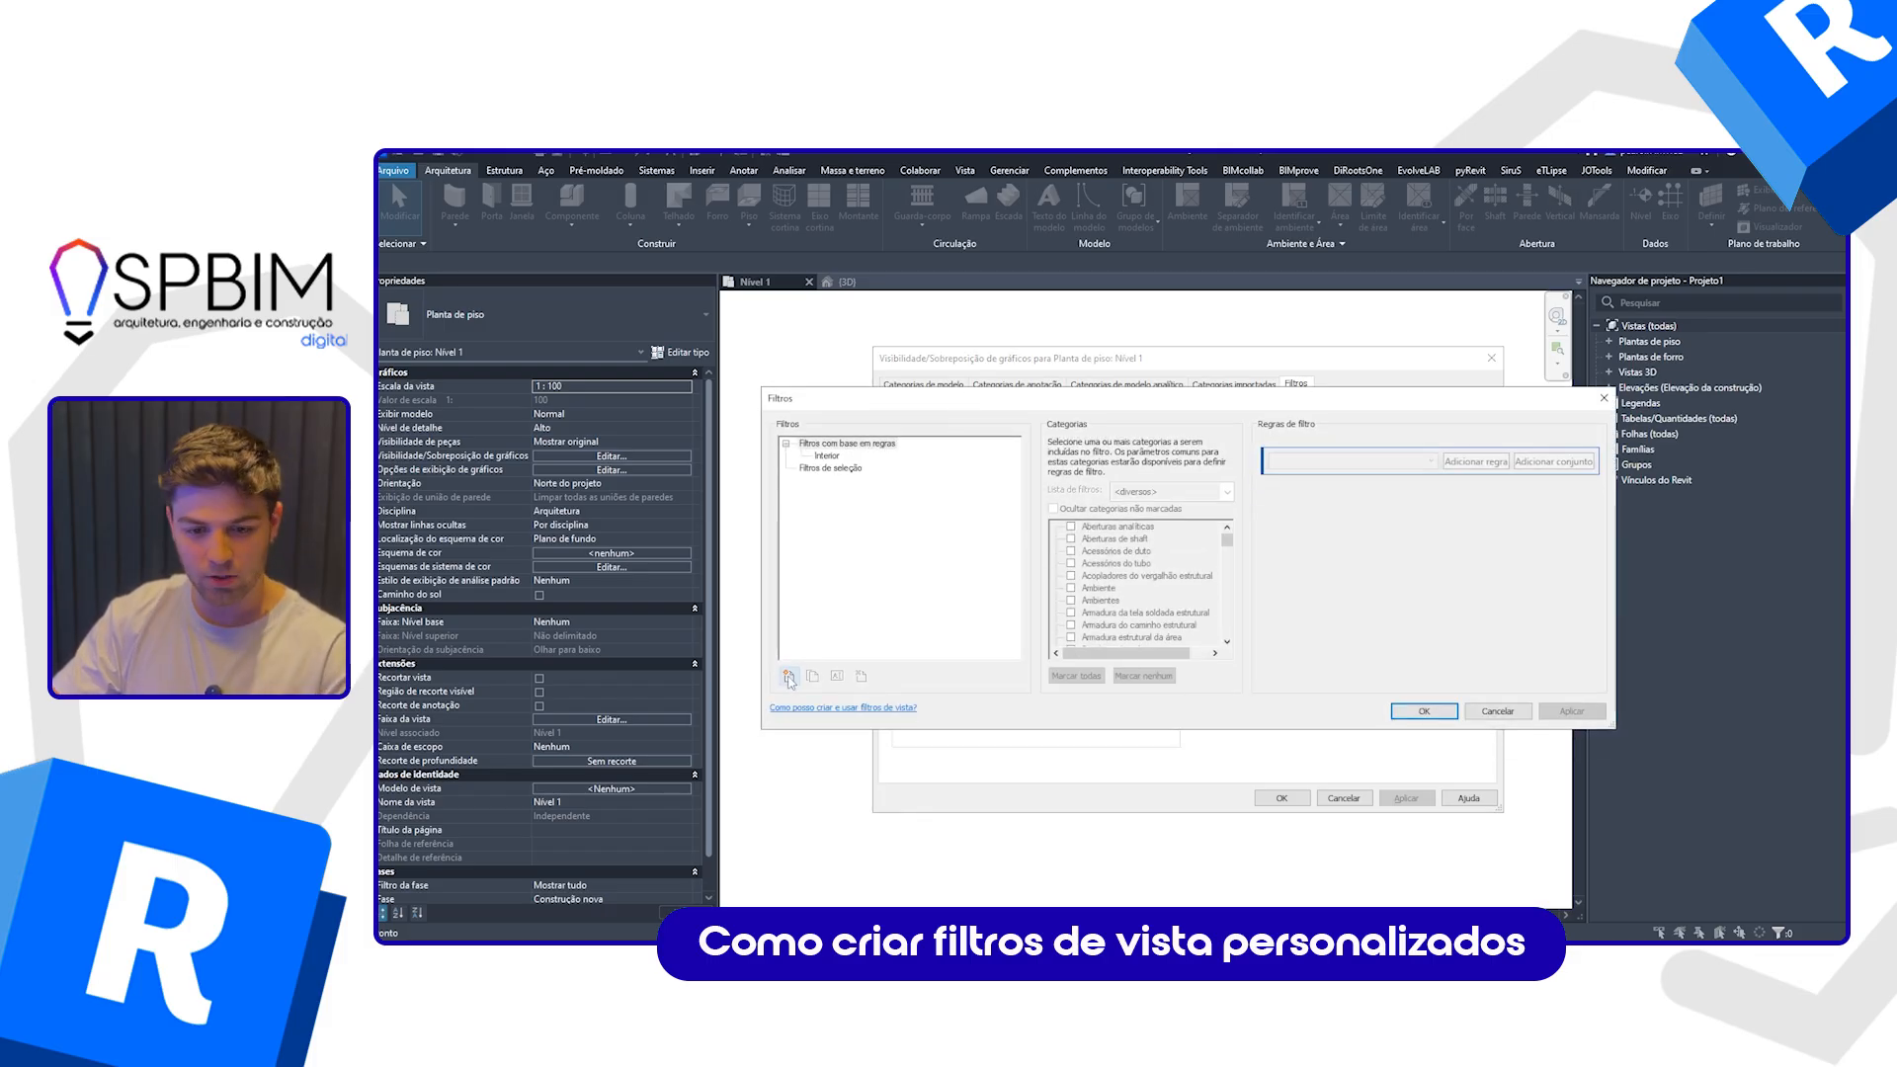
Step: Create a new rule-based view filter named "AV9 (VERMELHO)"
{"action": "left_click", "coordinate": [789, 676]}
{"action": "left_click_drag", "start_coordinate": [1144, 498], "coordinate": [1161, 499]}
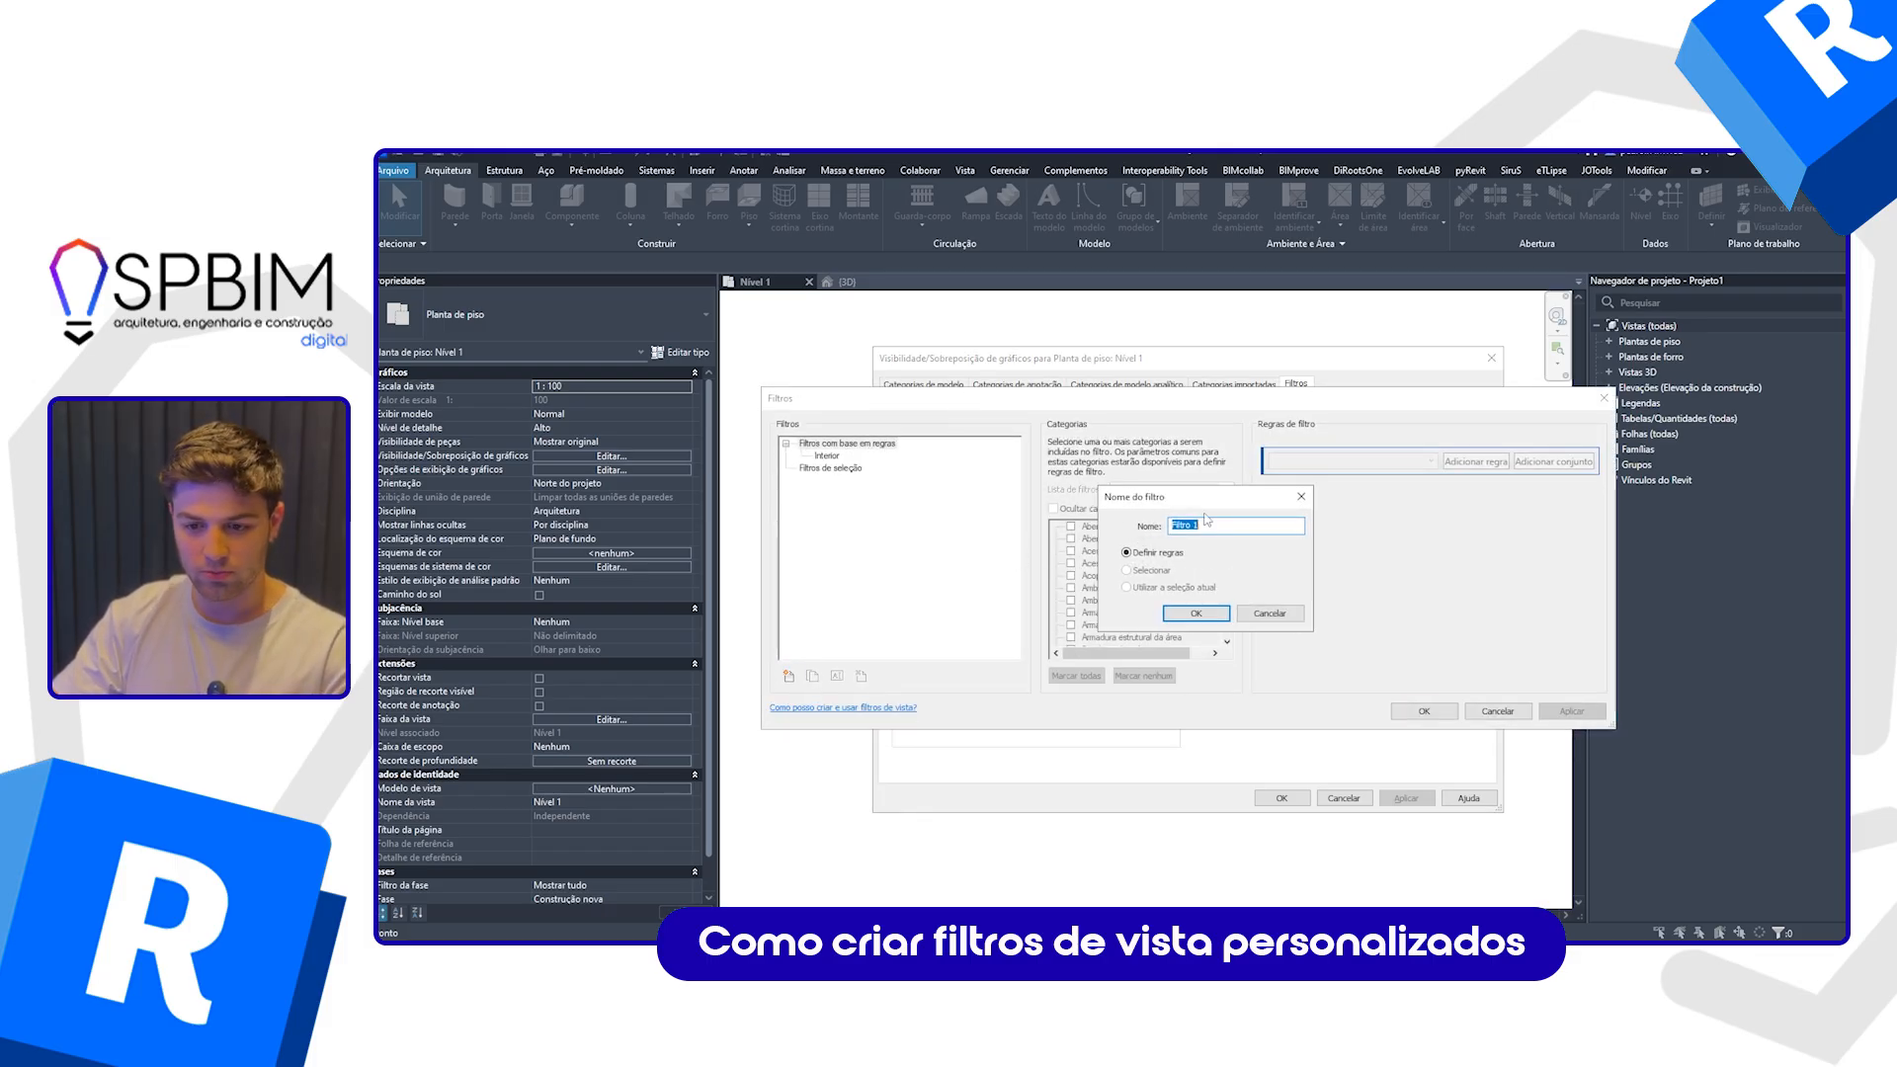
{"action": "type", "text": "AV9"}
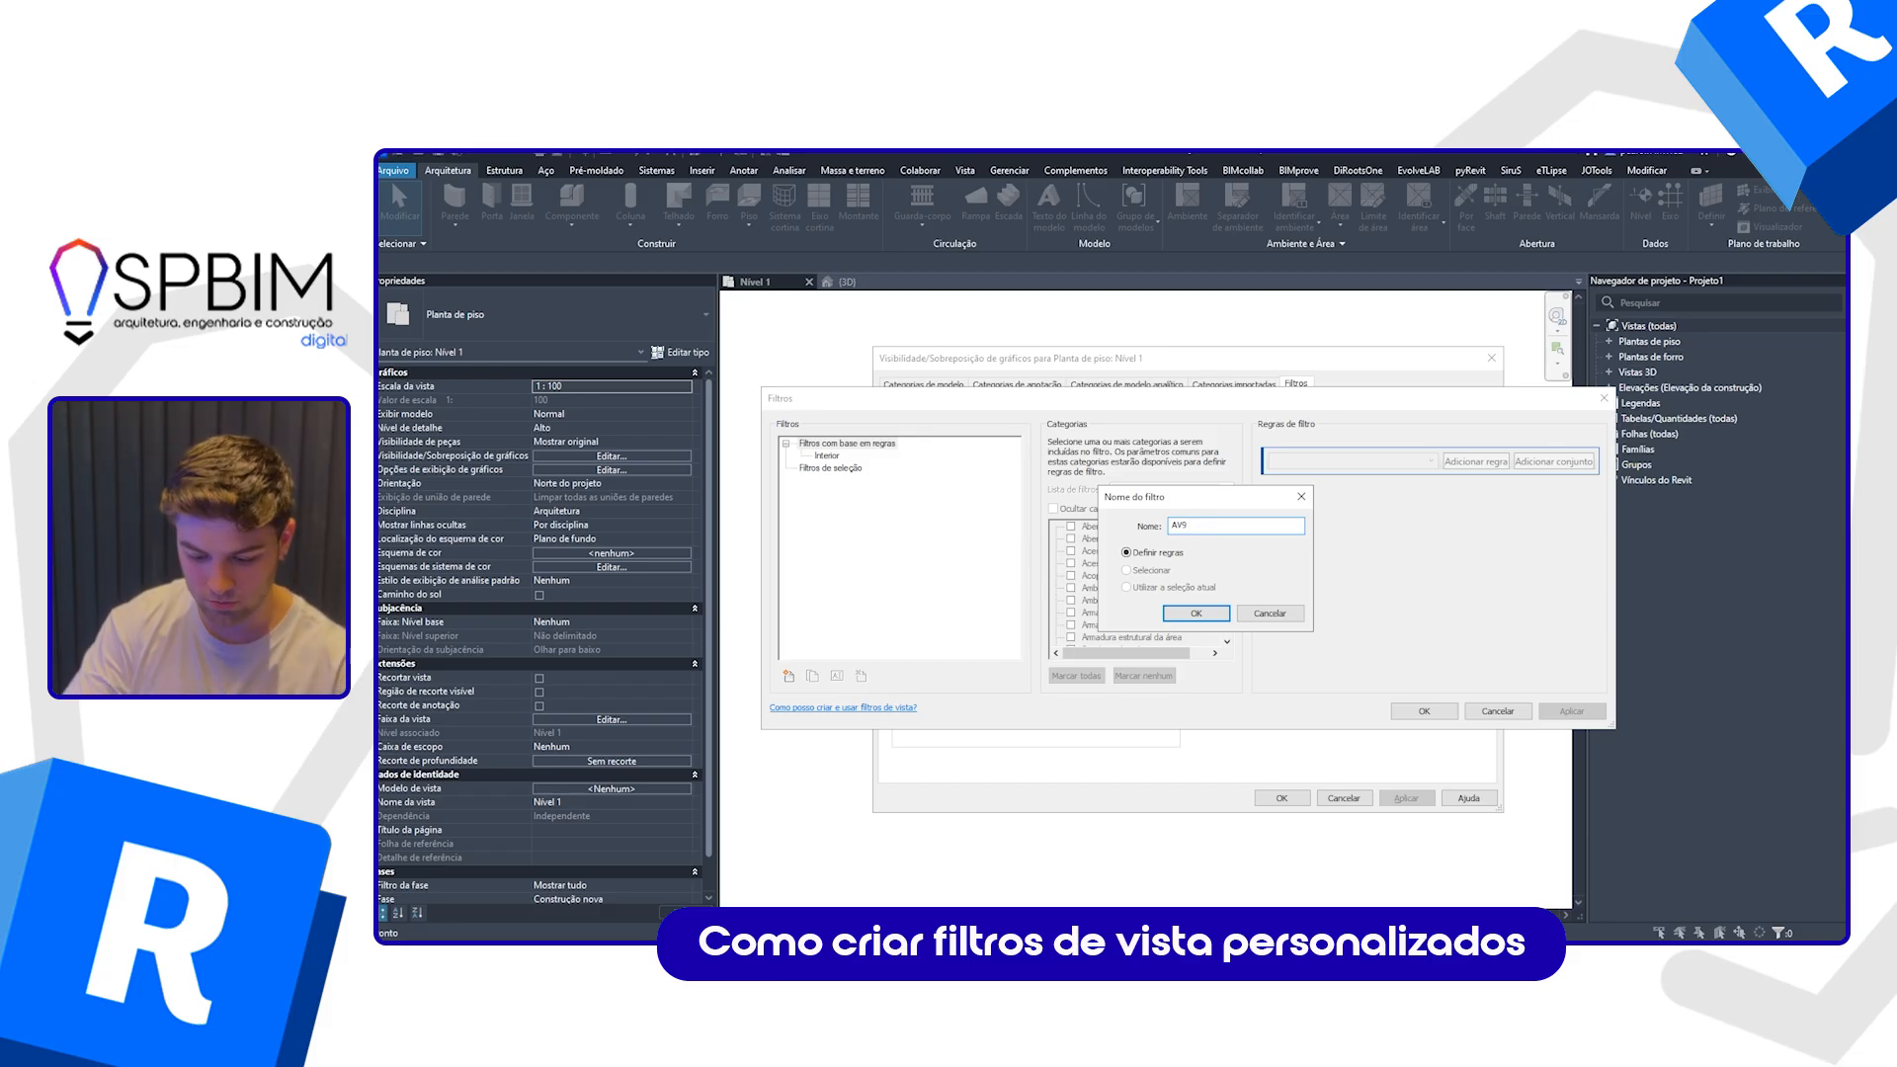
{"action": "type", "text": "RMELHO"}
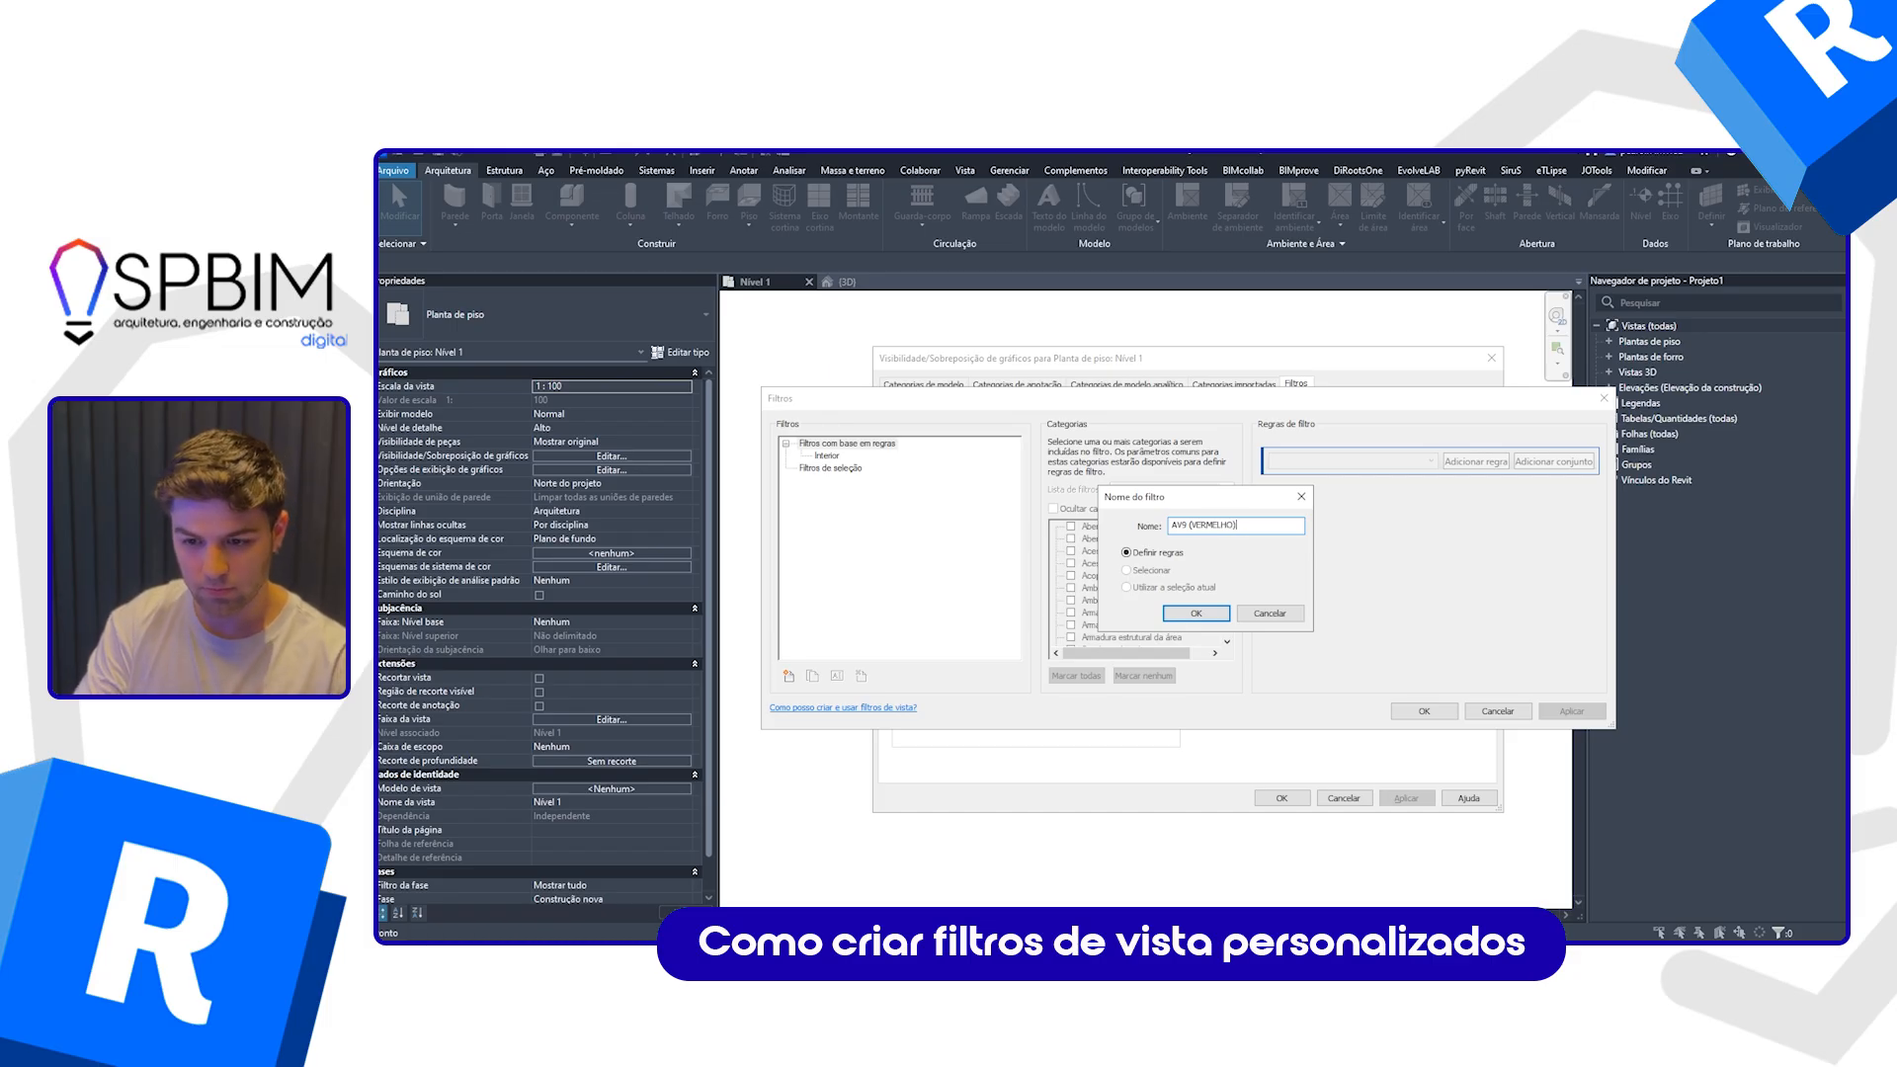
{"action": "type", "text": ")"}
{"action": "key", "text": "Return"}
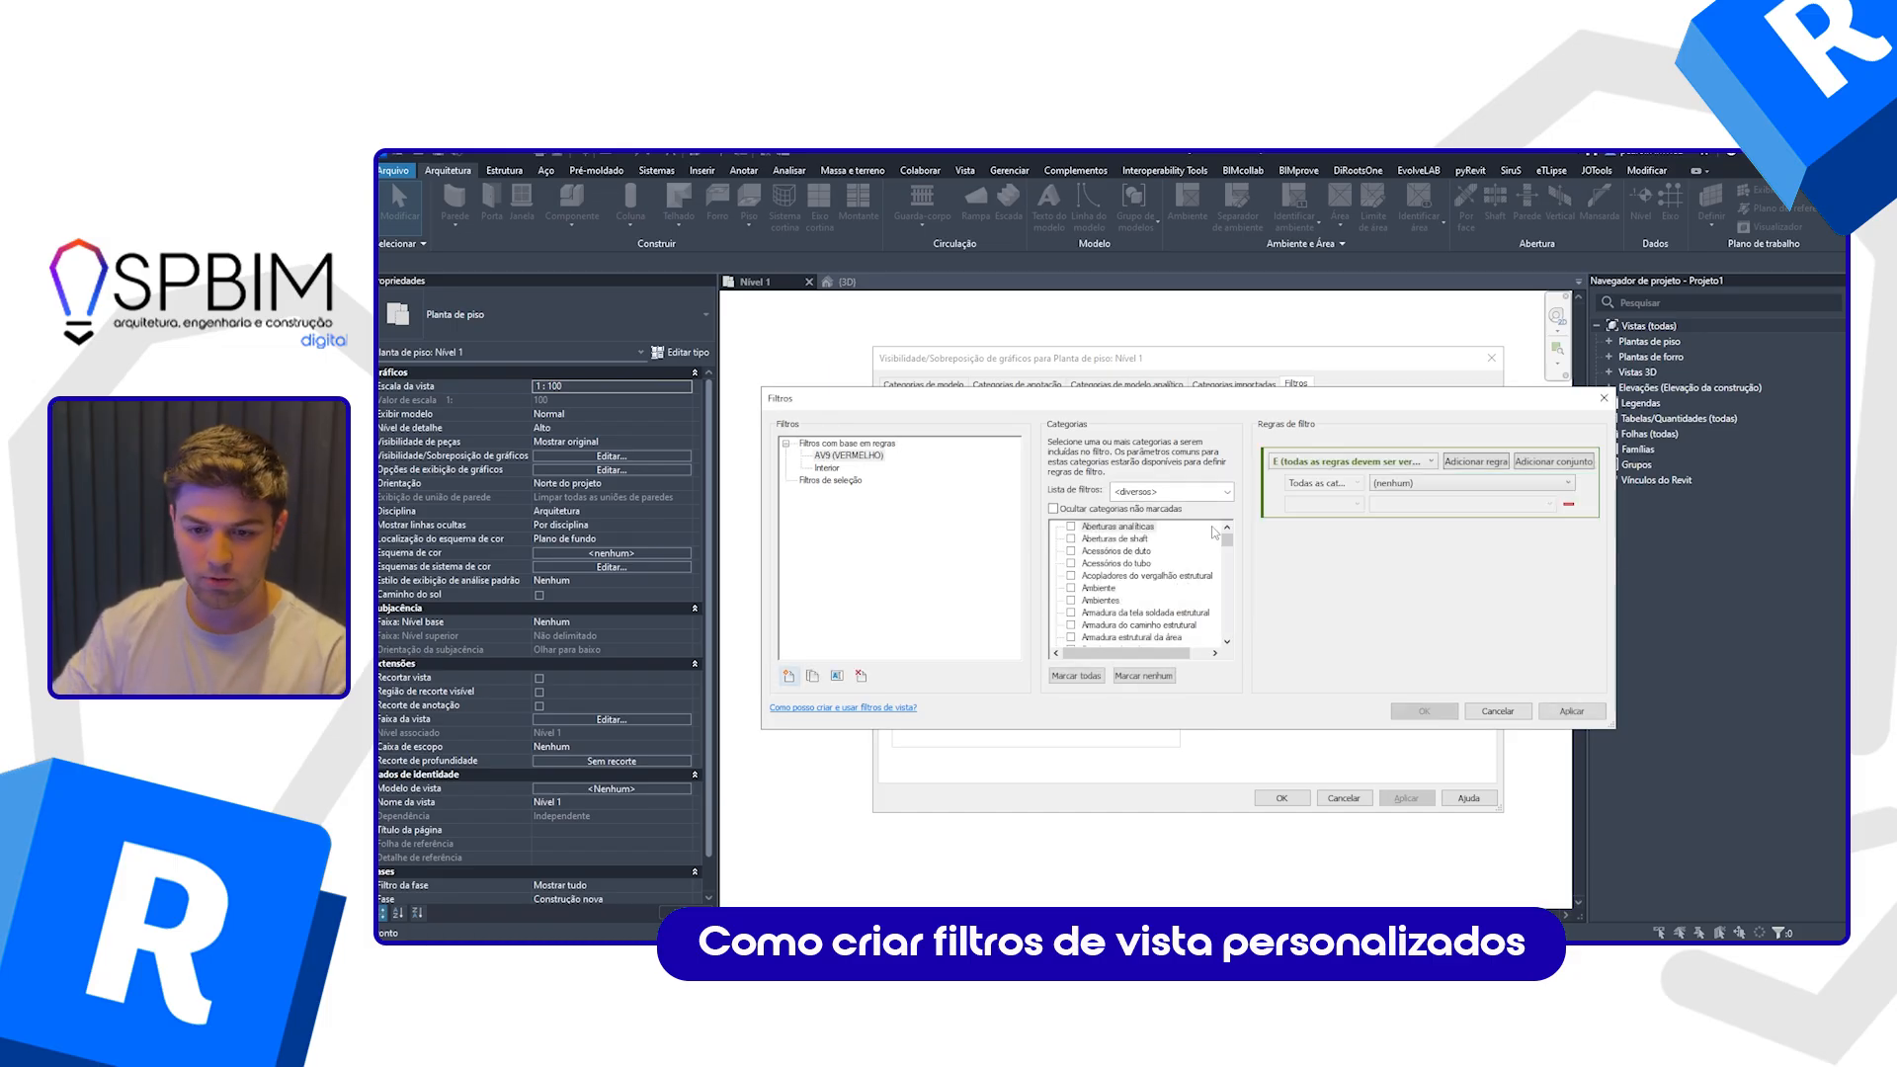
Step: Include the Paredes category in the AV9 (VERMELHO) filter
{"action": "left_click", "coordinate": [1102, 565]}
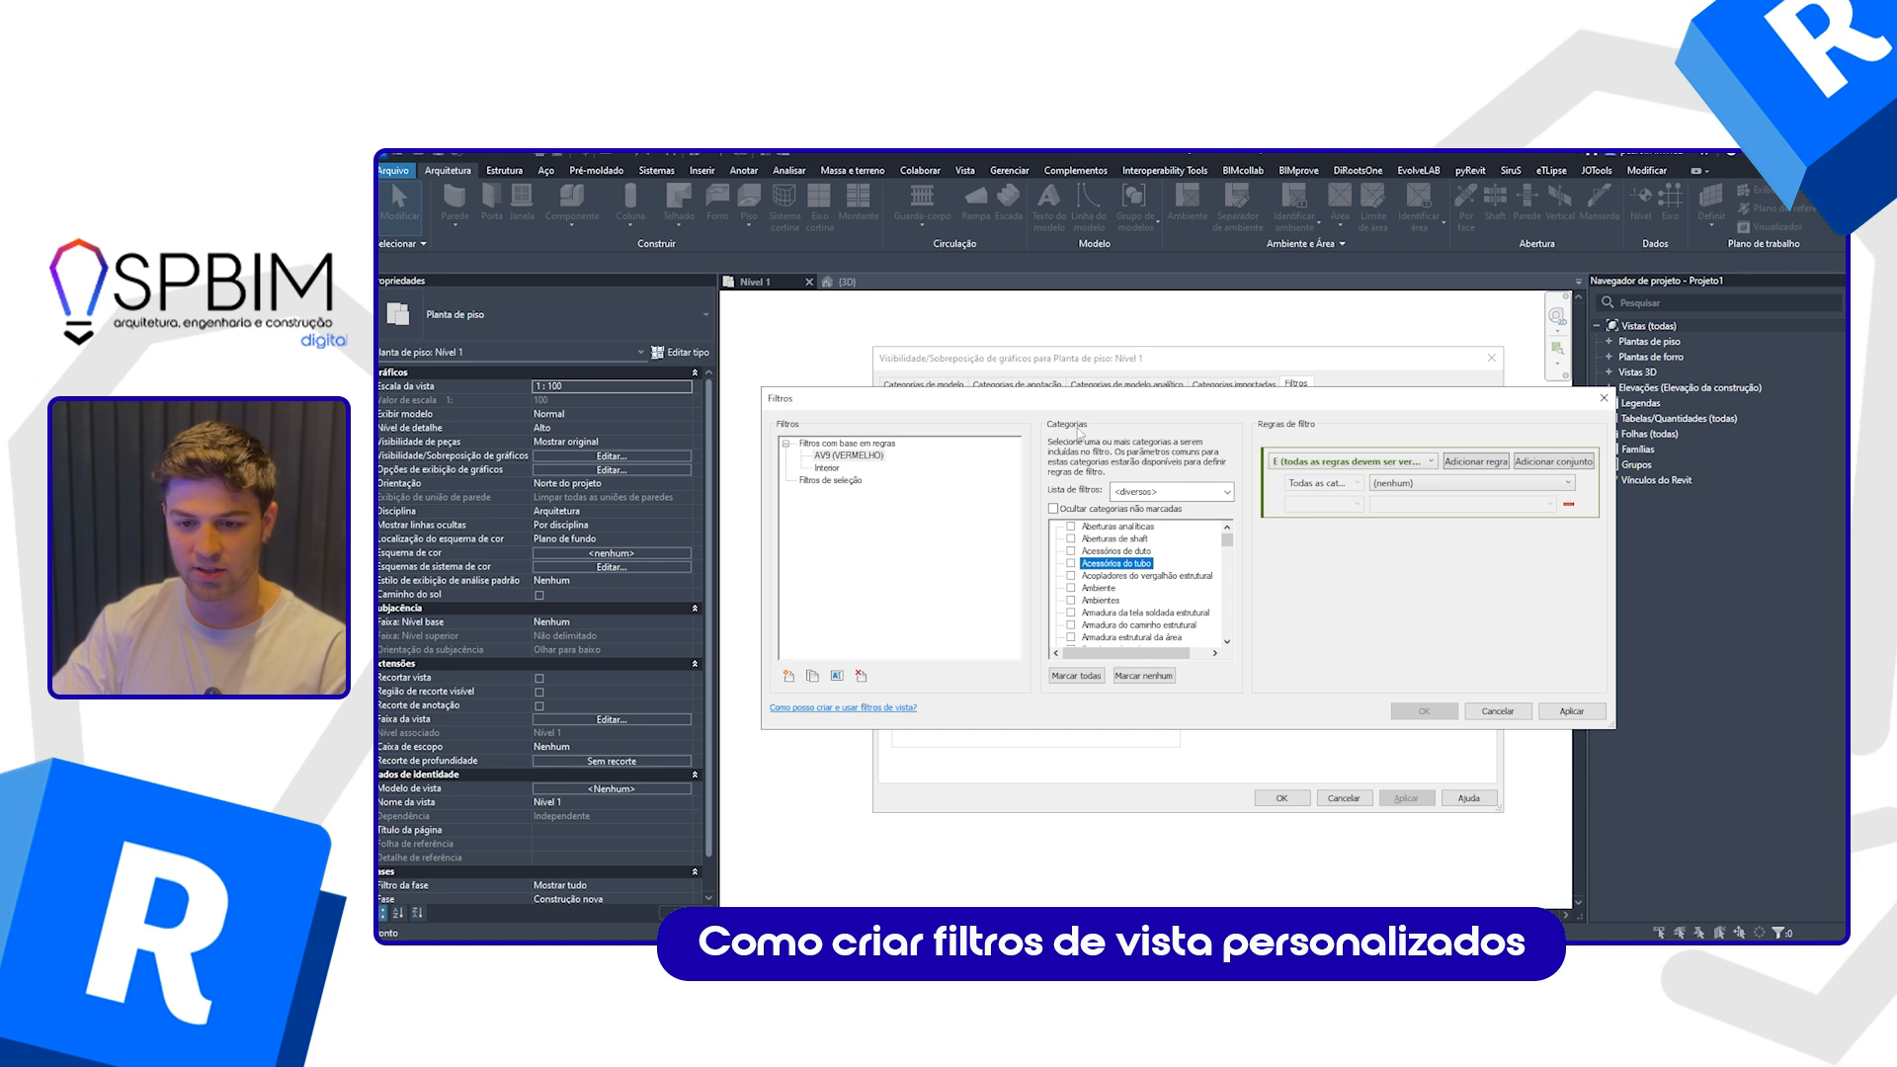
{"action": "left_click", "coordinate": [1103, 602]}
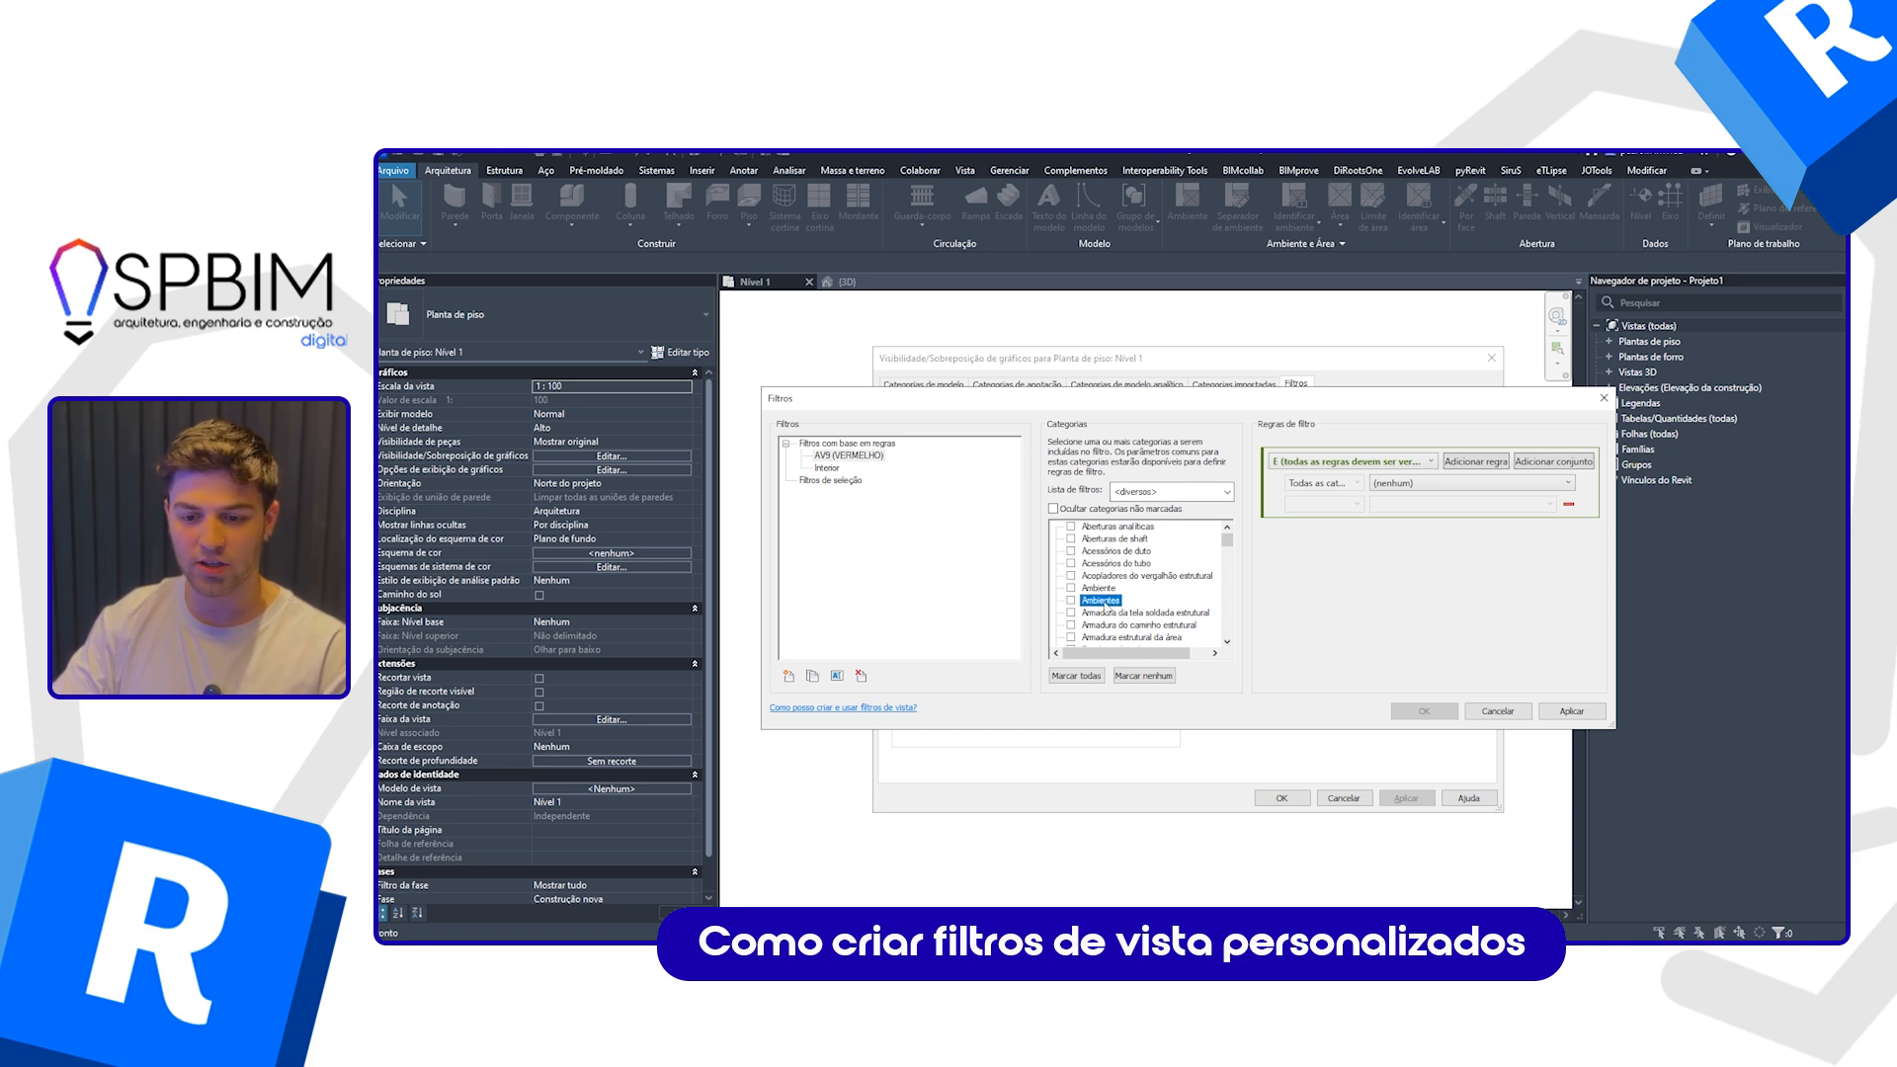
{"action": "type", "text": "par"}
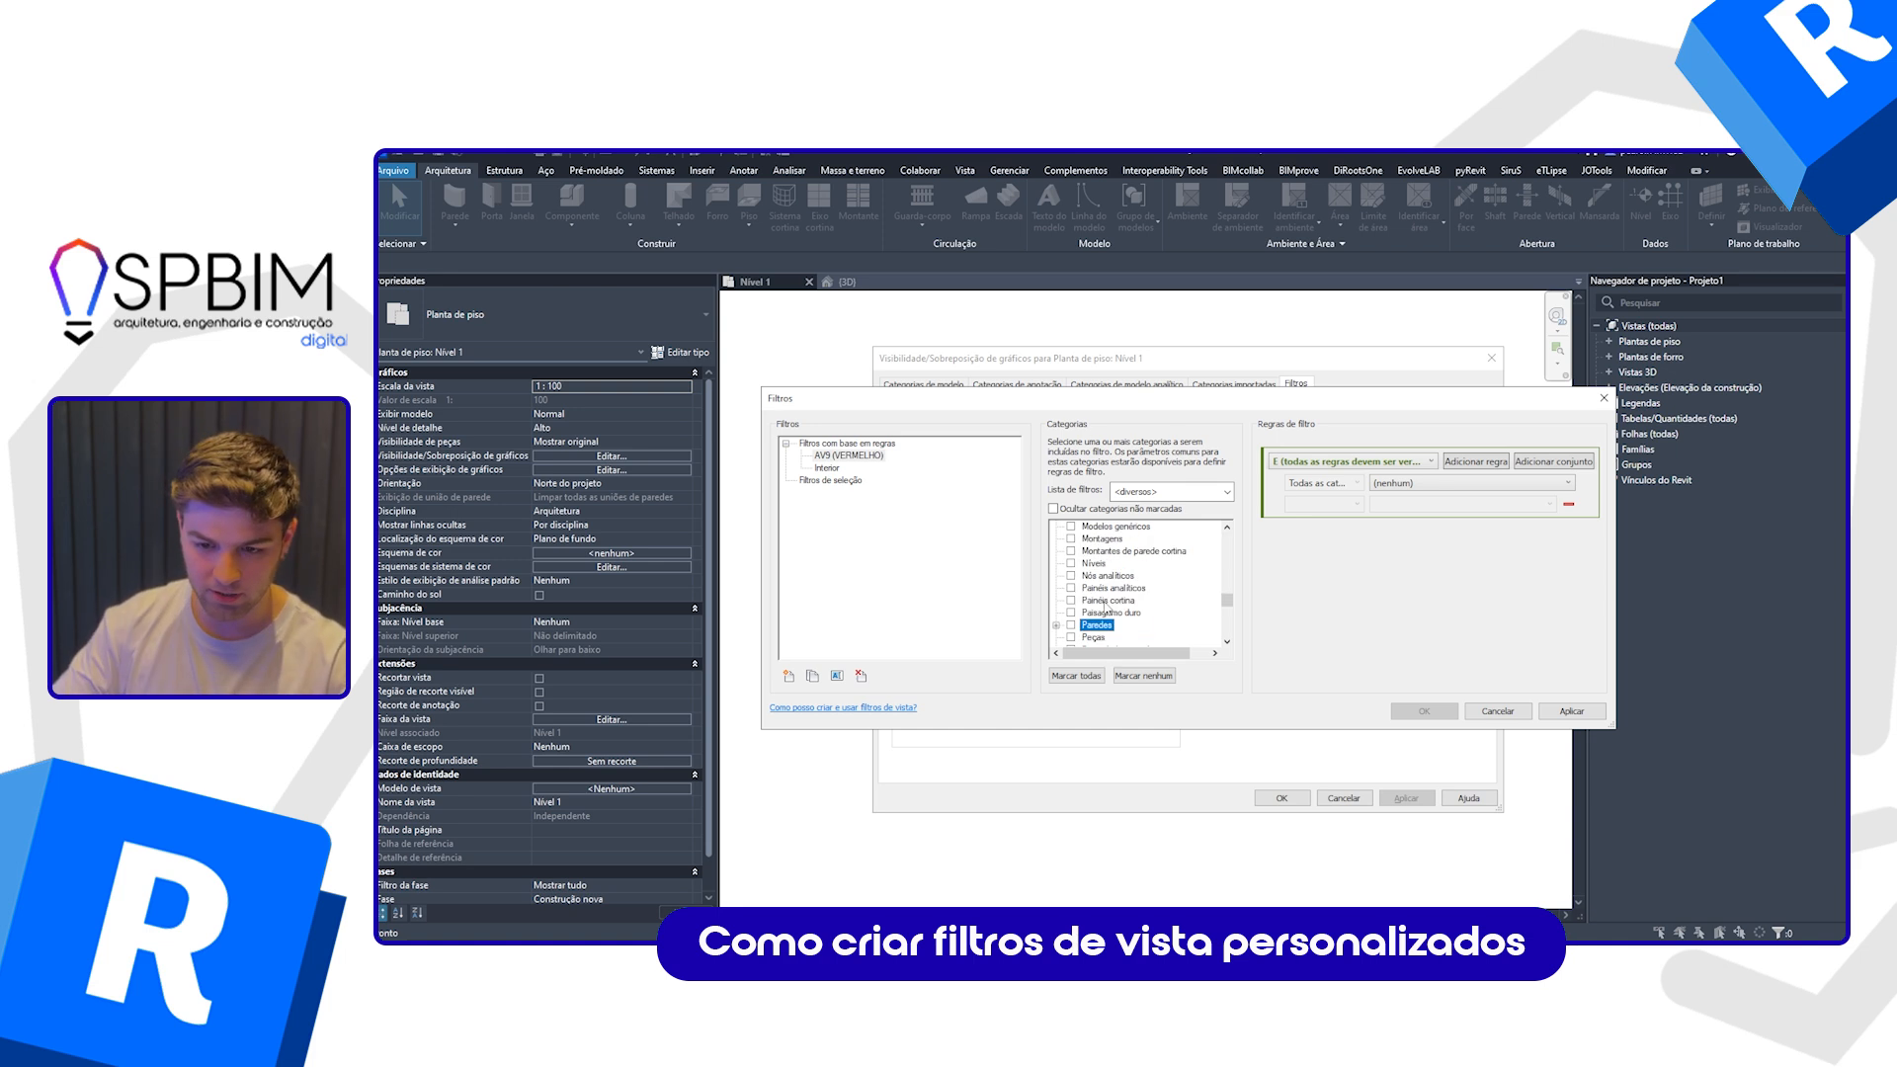
{"action": "key", "text": "space"}
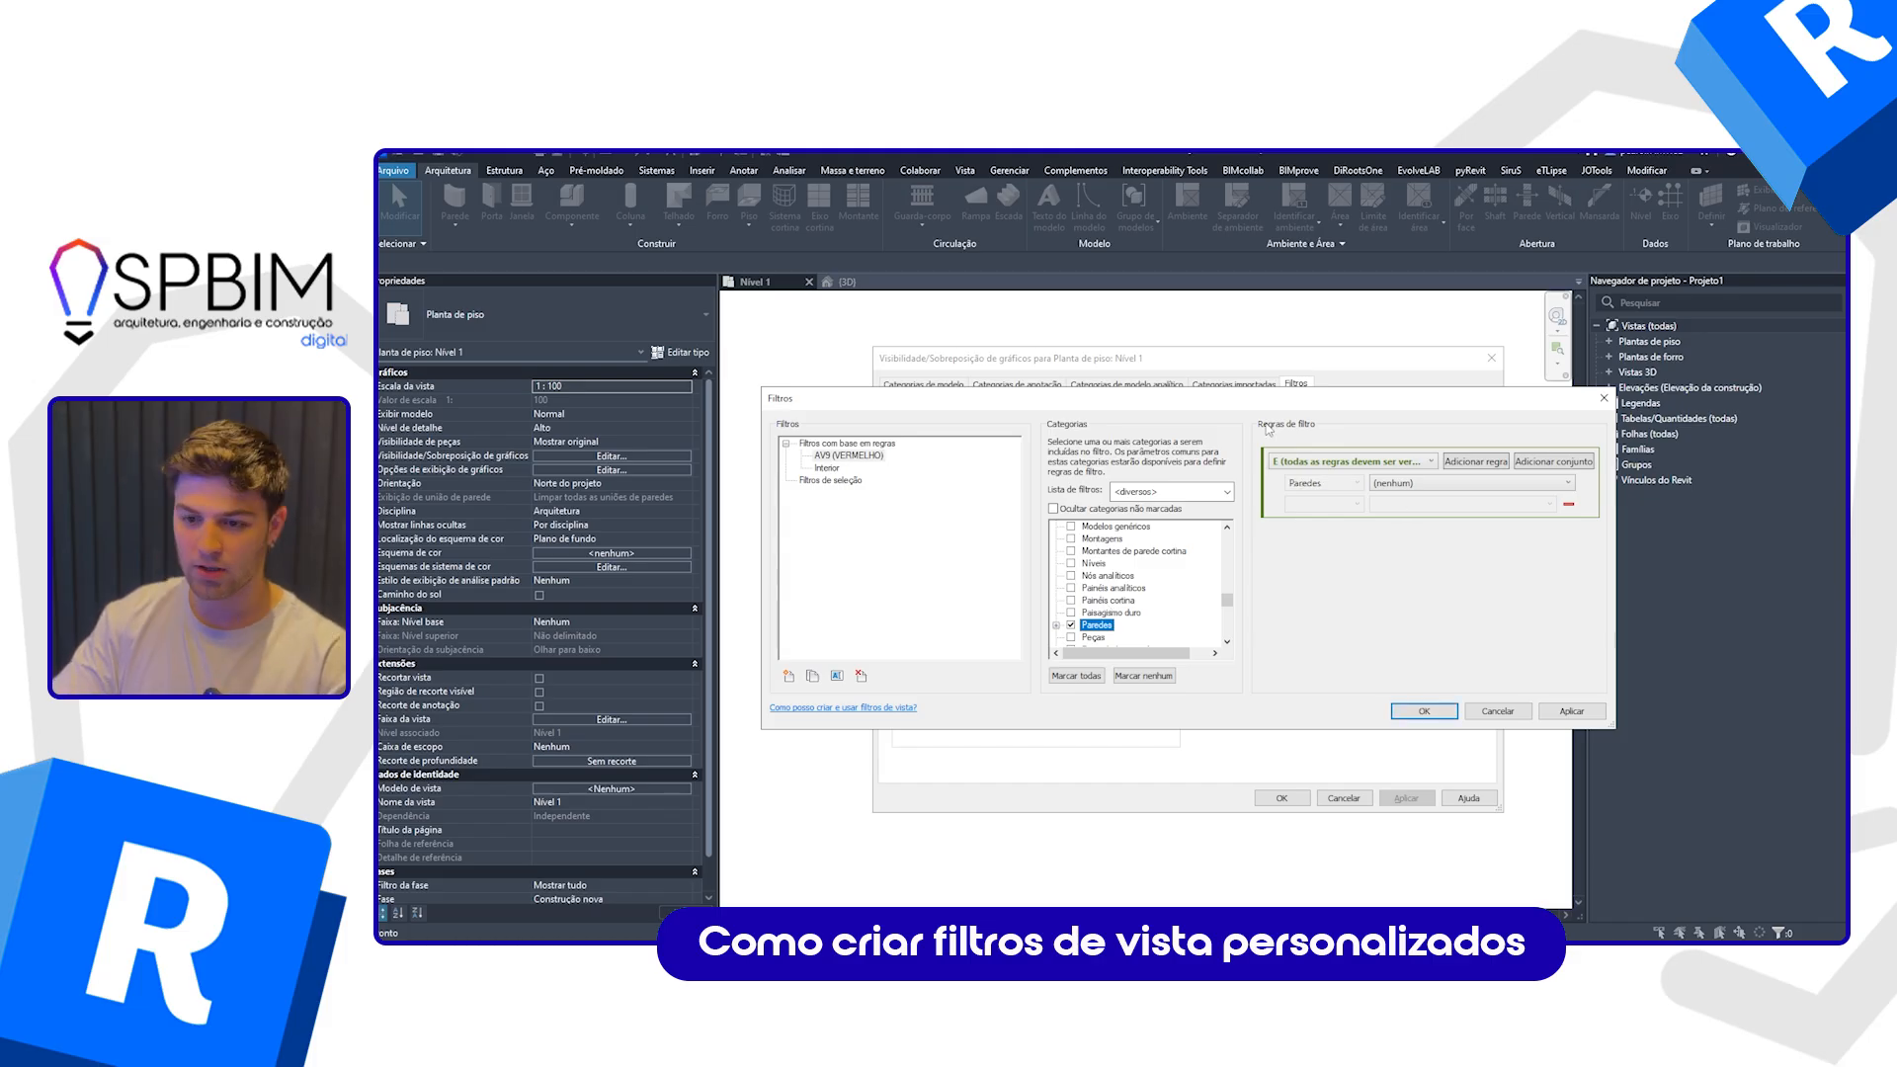
{"action": "left_click_drag", "start_coordinate": [1268, 400], "coordinate": [1261, 411]}
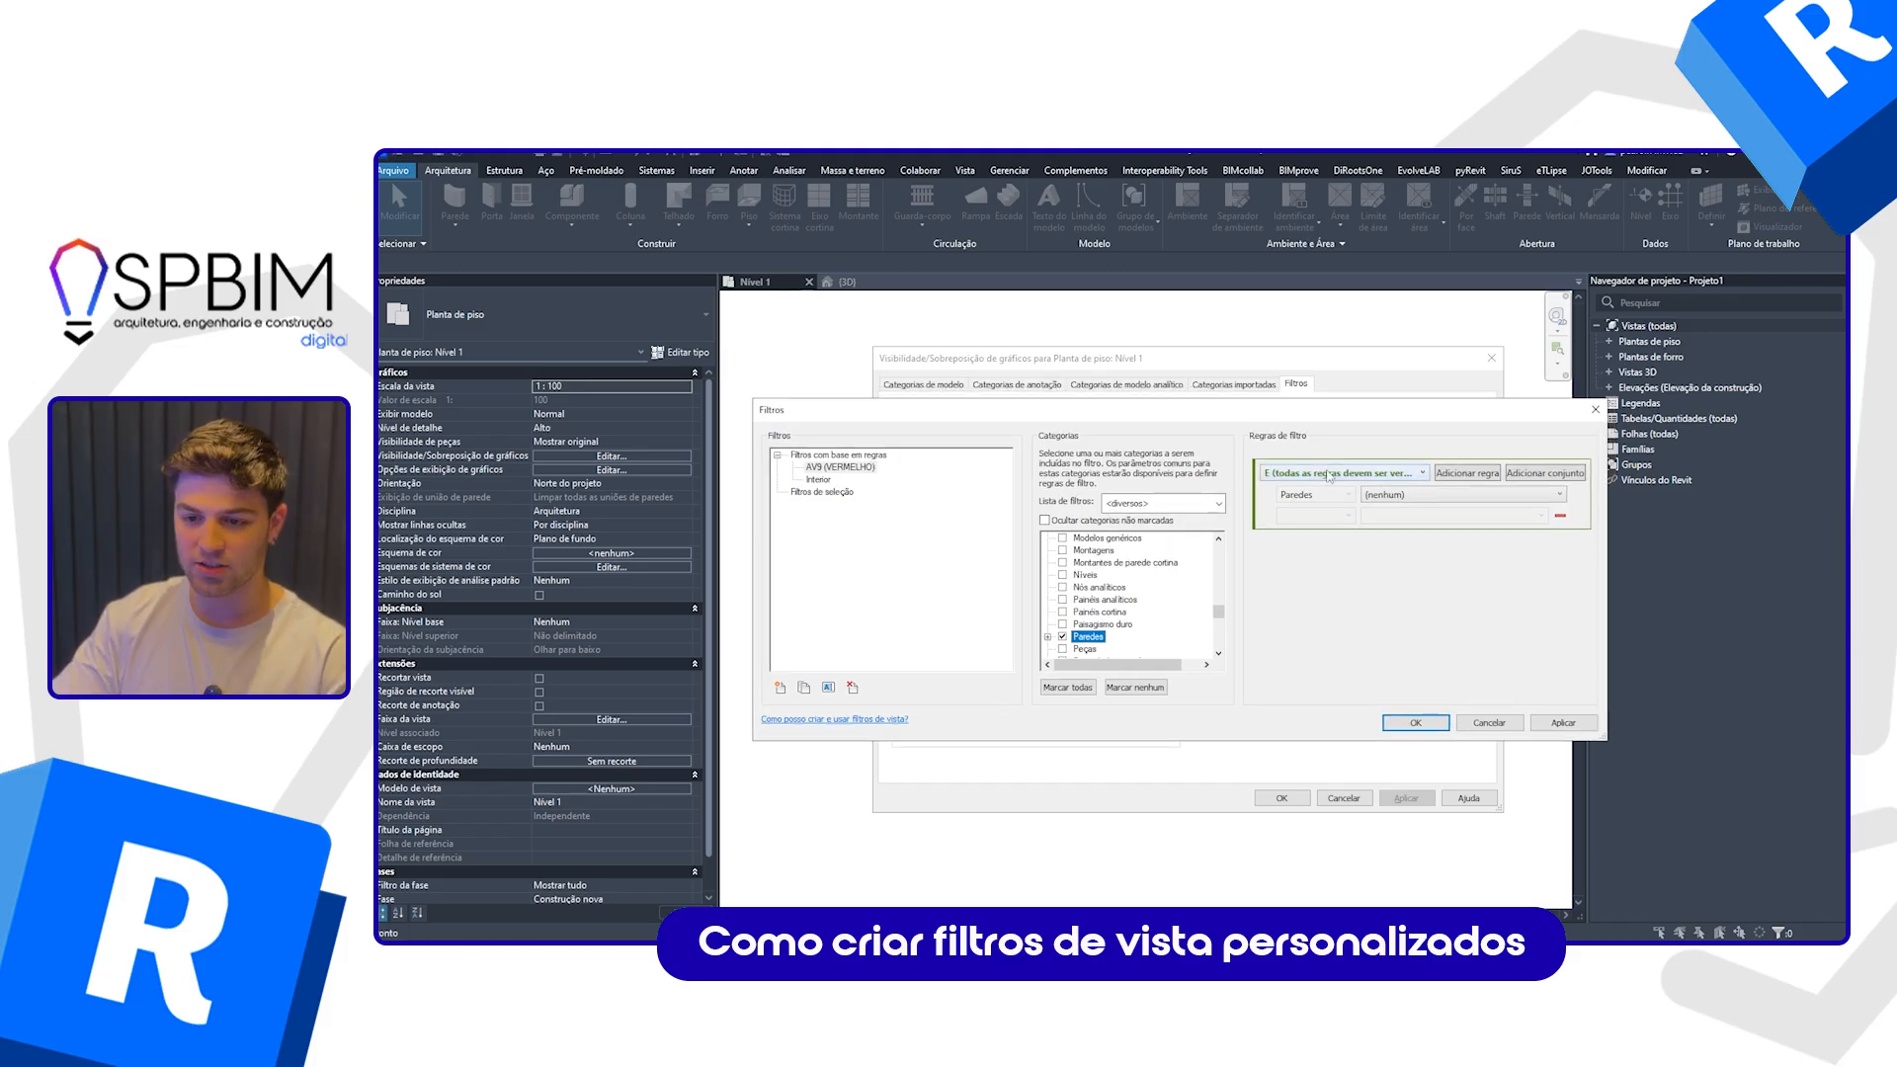
Step: Define the AV9 (VERMELHO) filter rule so that Paredes match when Nome do tipo "inicia com" AV9, and apply it
{"action": "left_click", "coordinate": [1381, 501]}
{"action": "left_click", "coordinate": [1384, 501]}
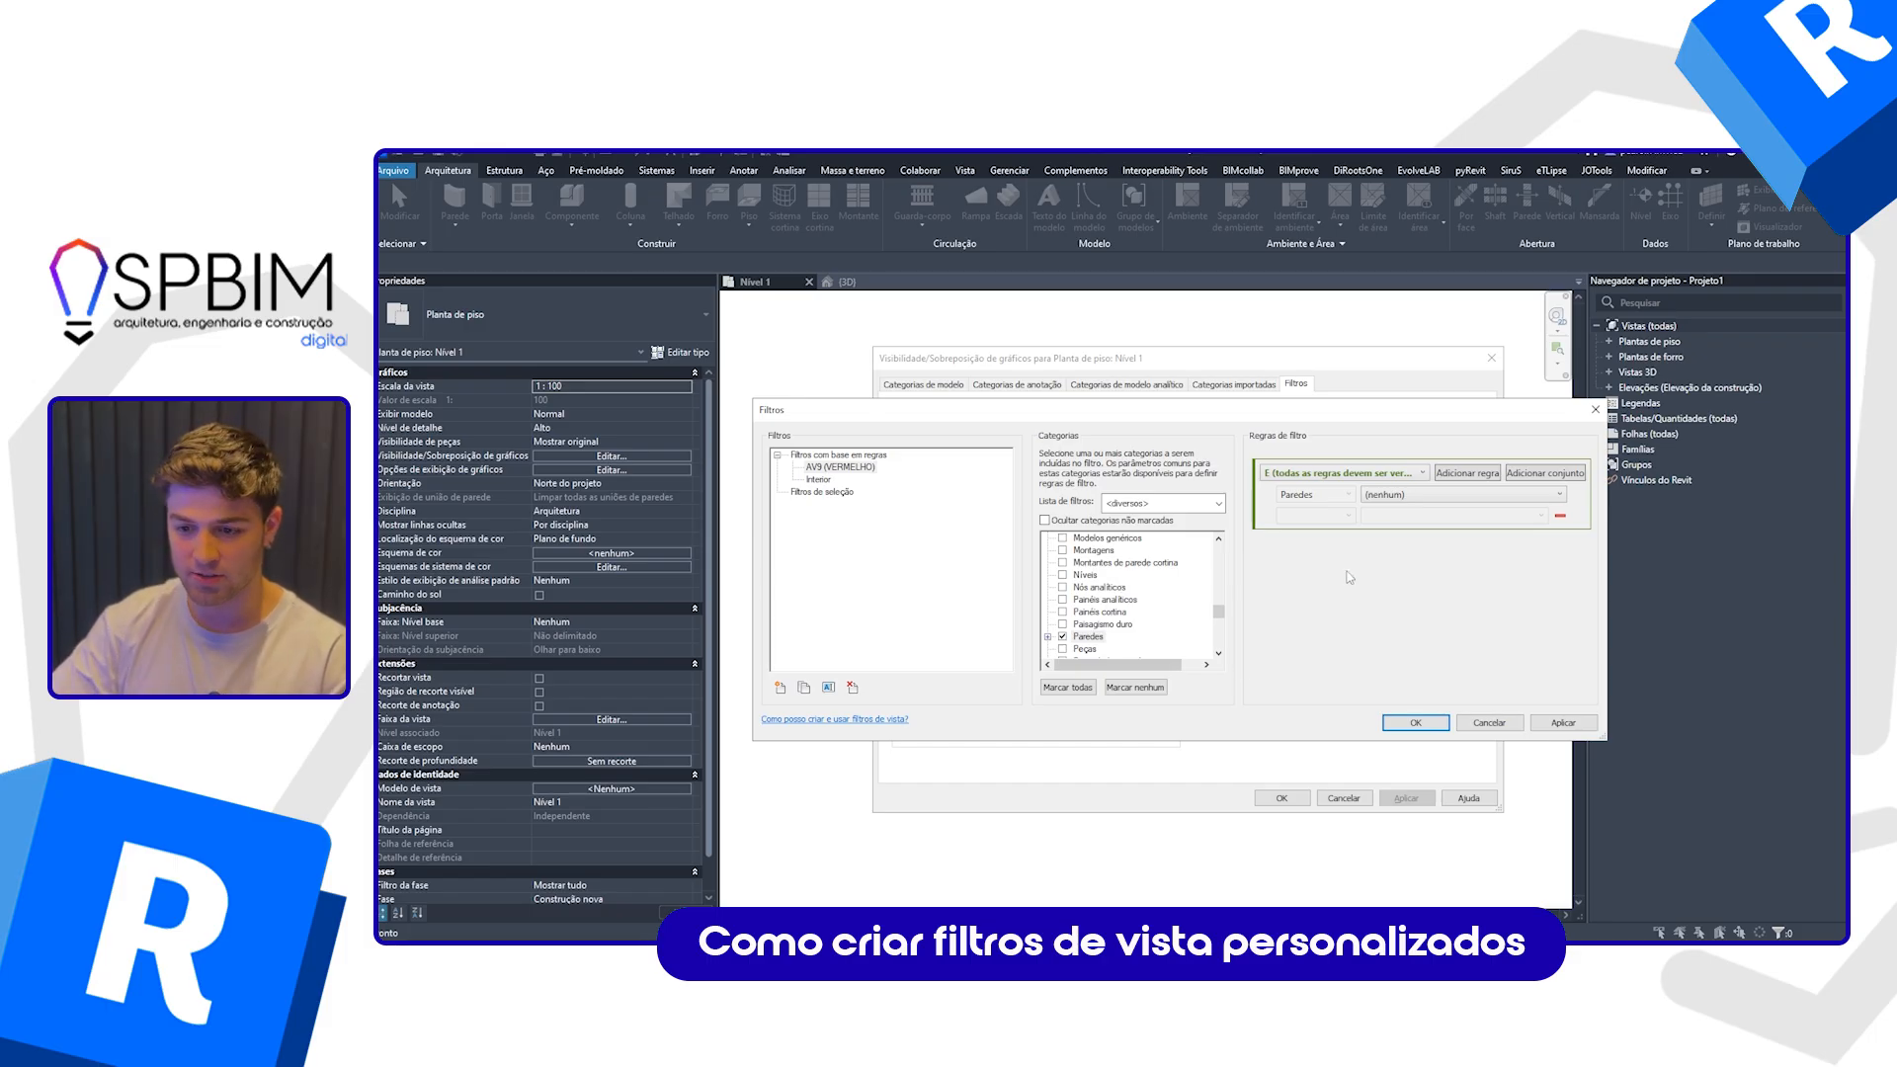
{"action": "left_click", "coordinate": [1390, 504]}
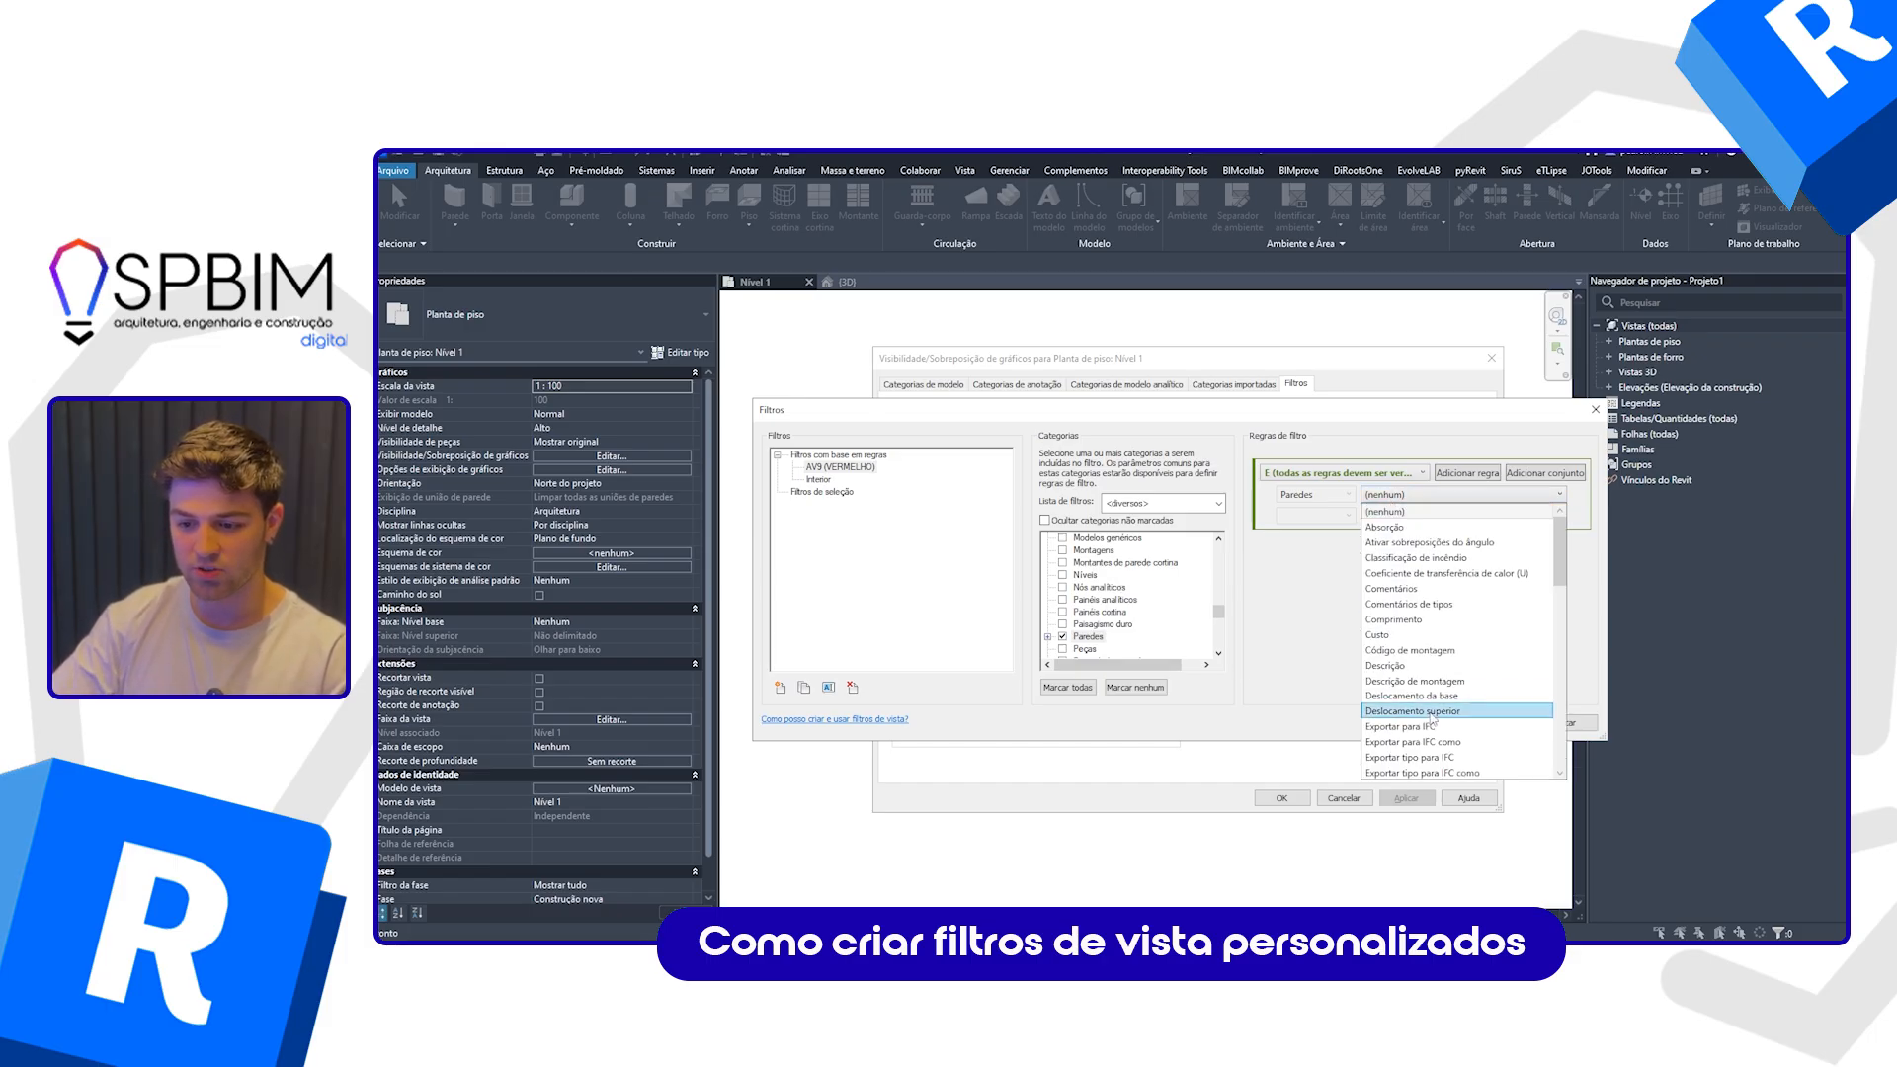
{"action": "scroll", "coordinate": [1427, 732], "scroll_direction": "down", "scroll_amount": 4}
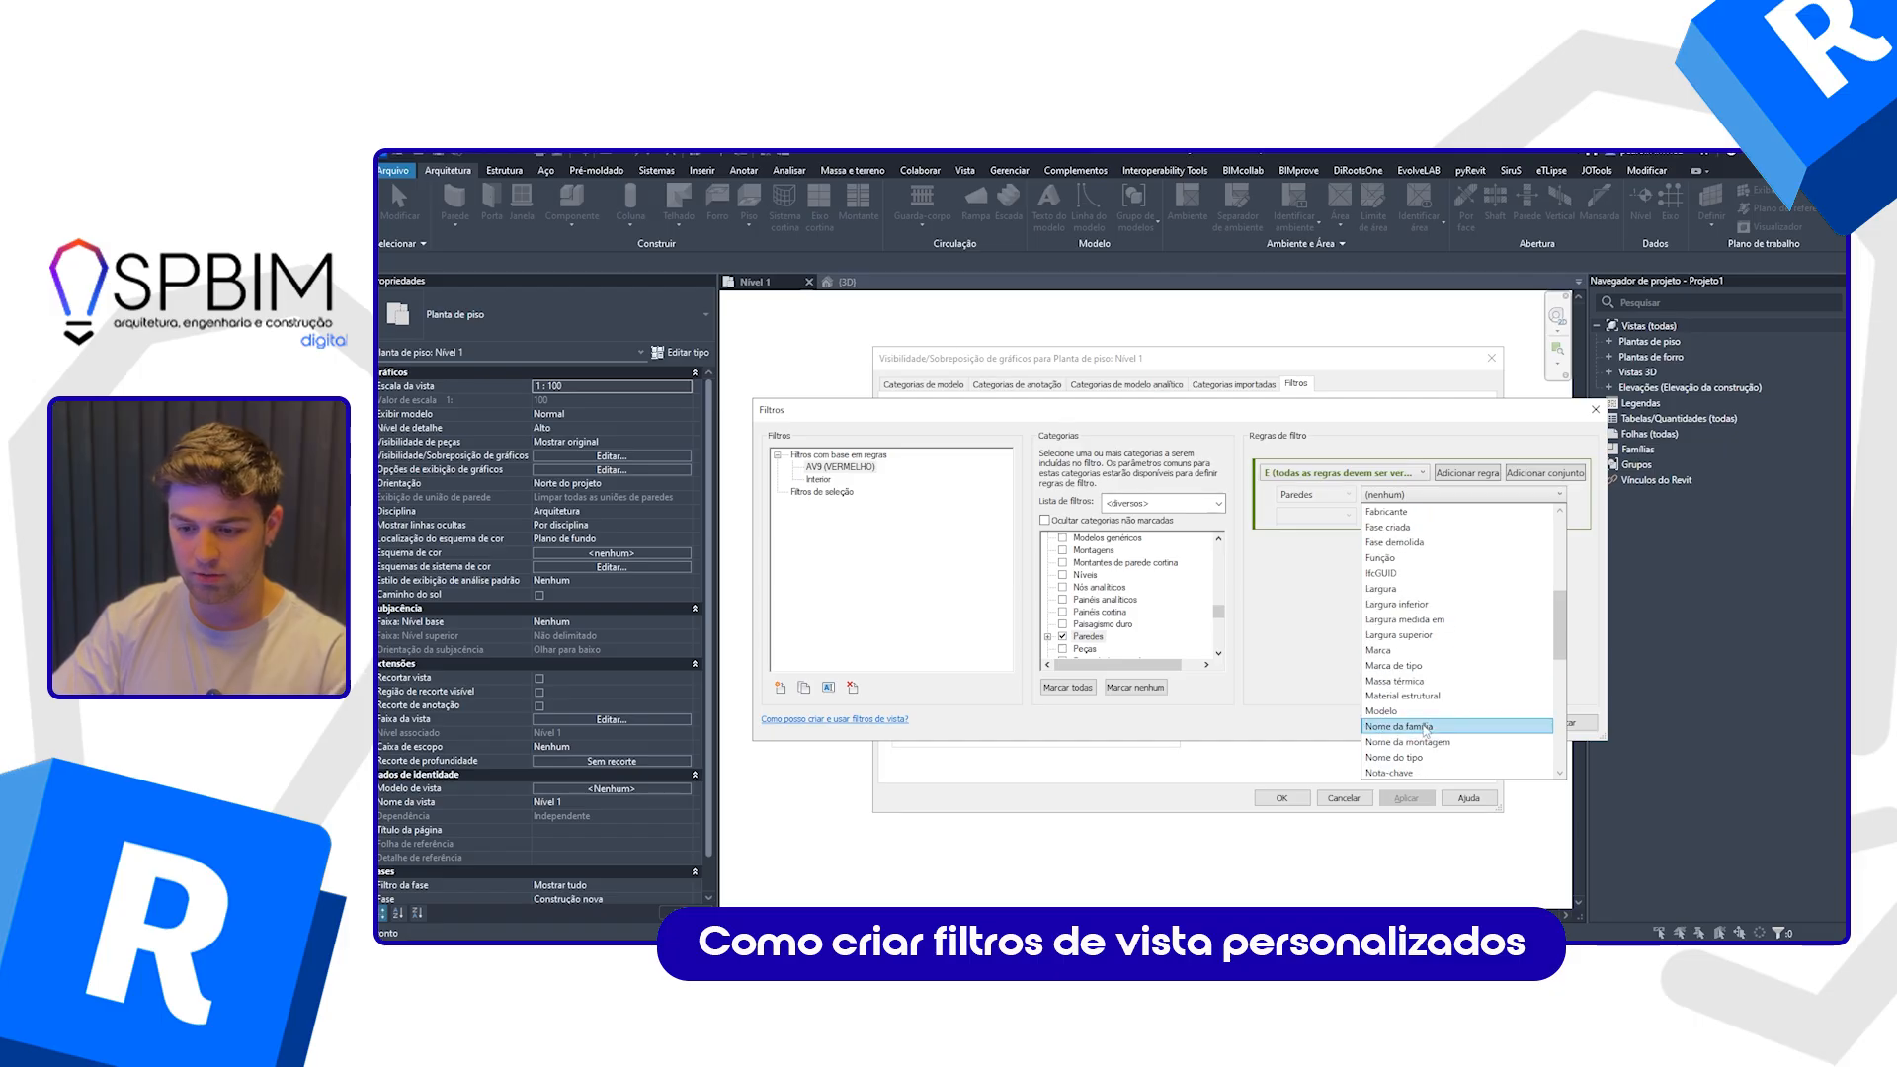
{"action": "left_click", "coordinate": [1417, 761]}
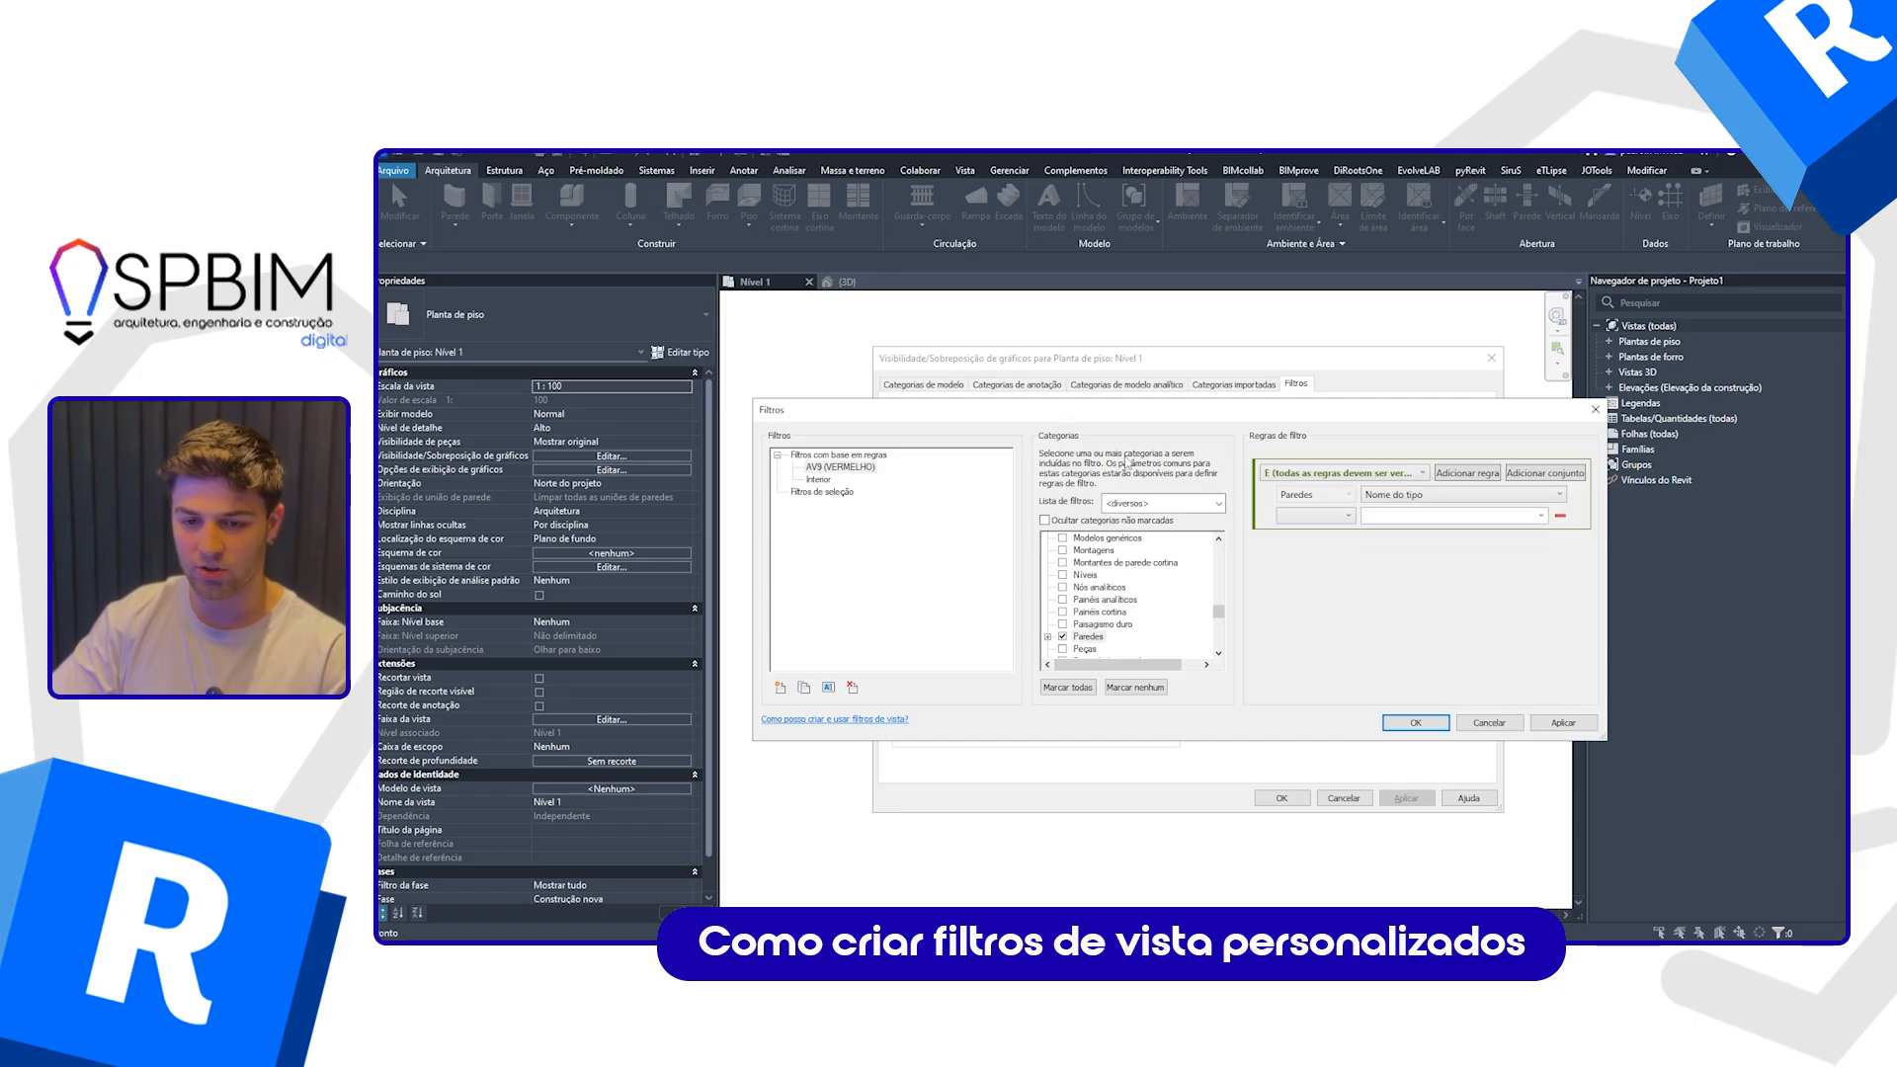
{"action": "left_click", "coordinate": [1319, 517]}
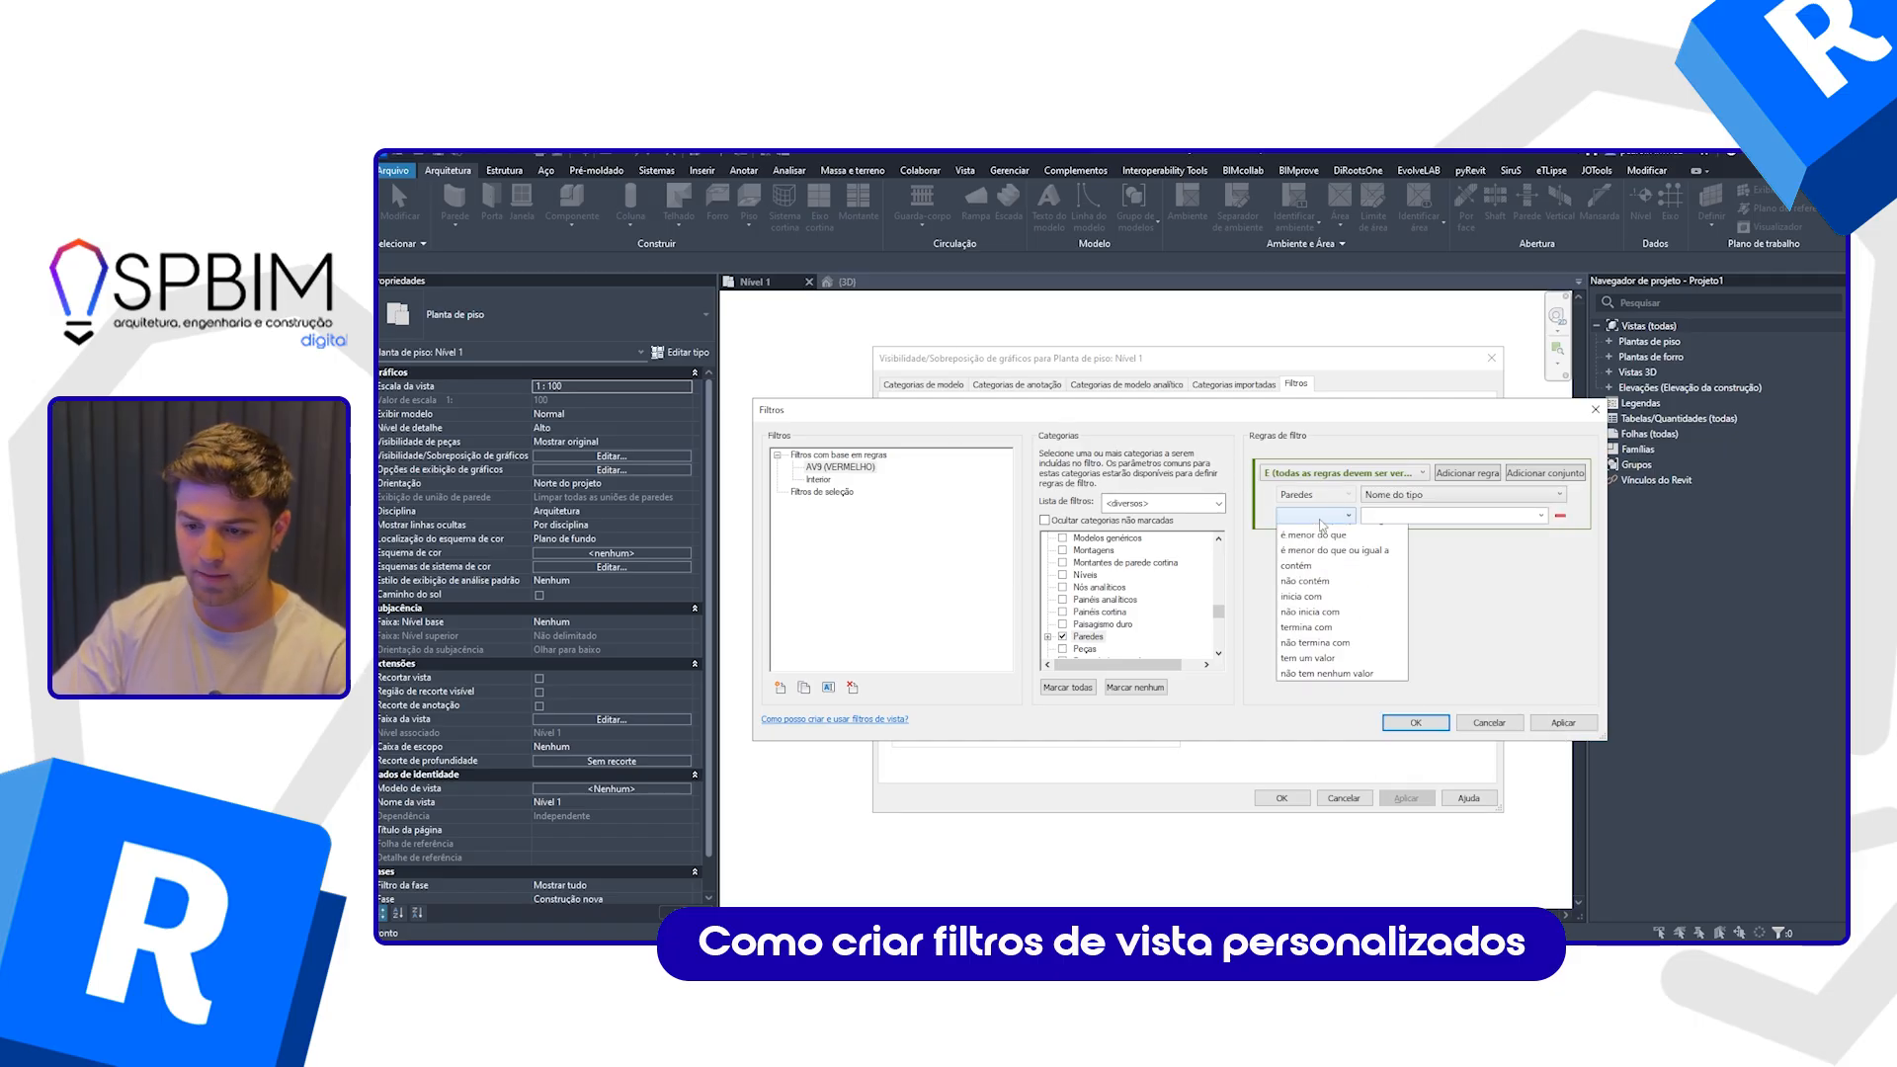
{"action": "left_click", "coordinate": [1314, 657]}
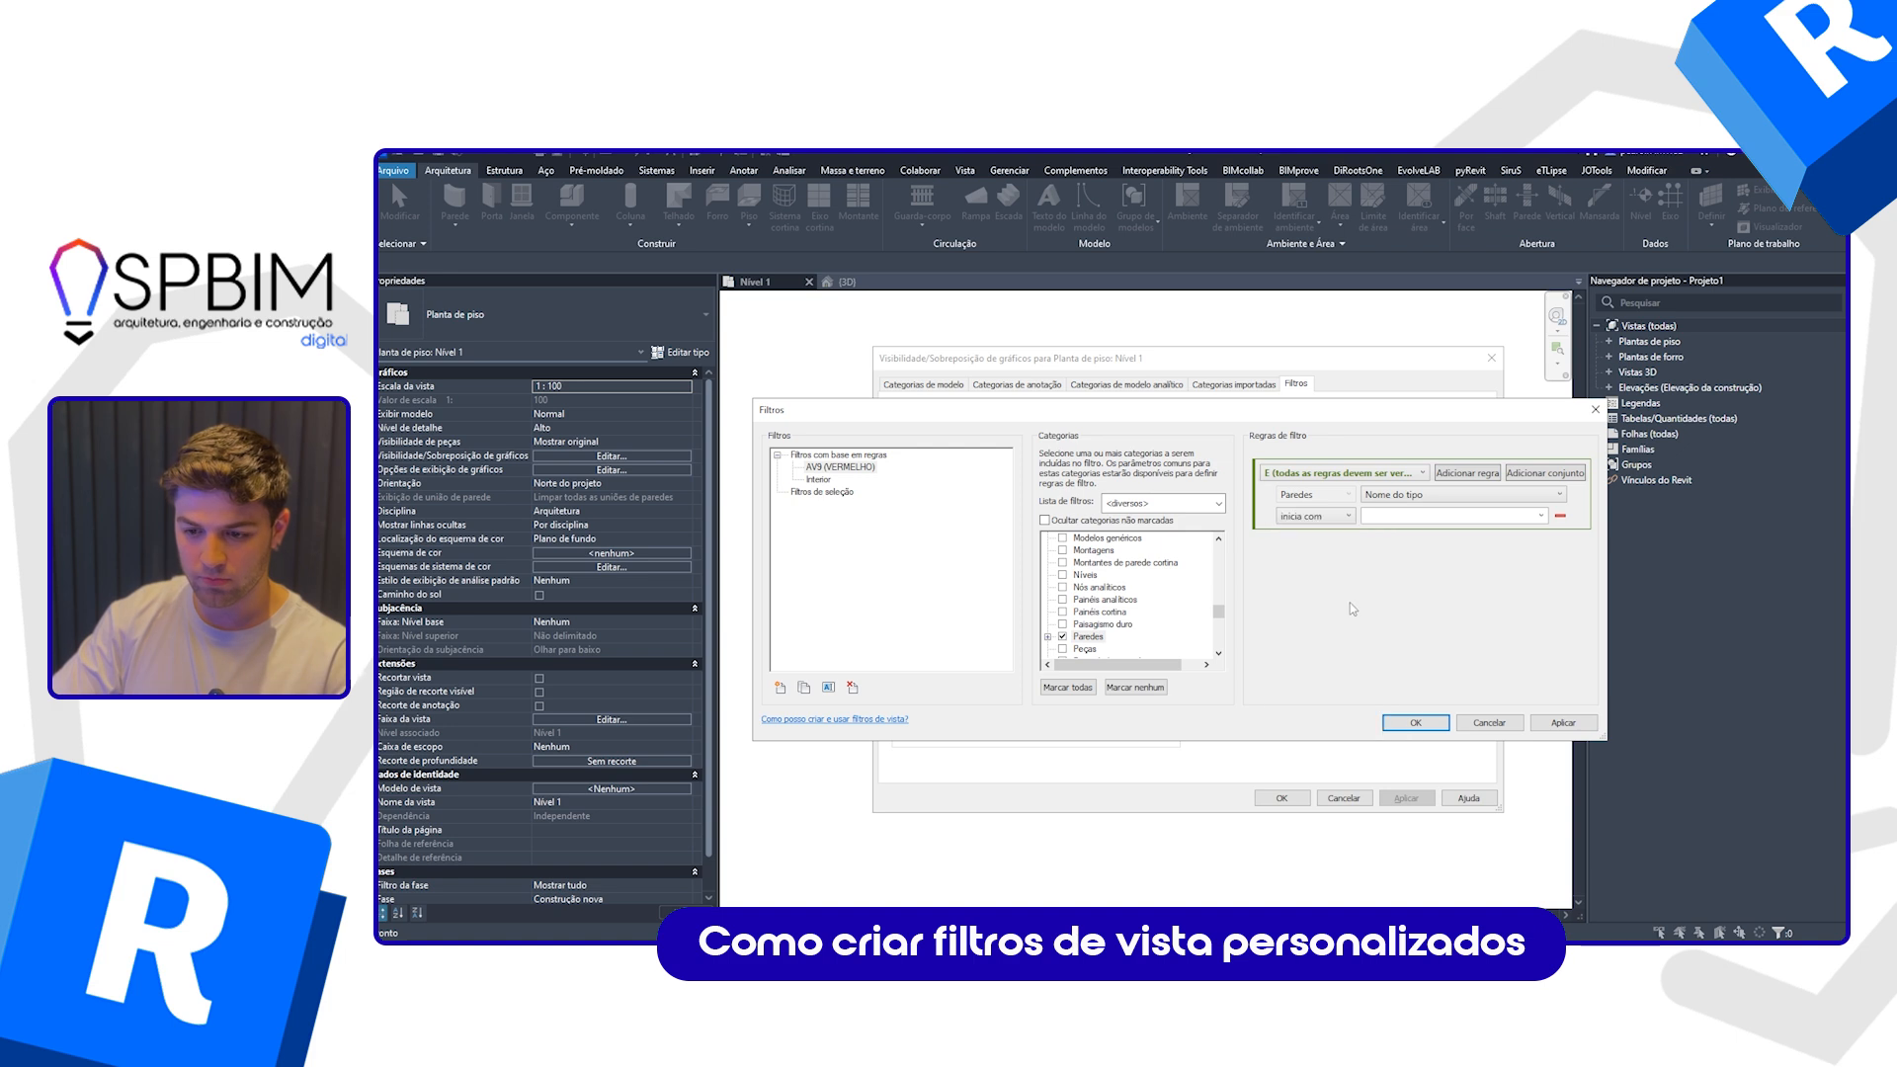
{"action": "type", "text": "AV9"}
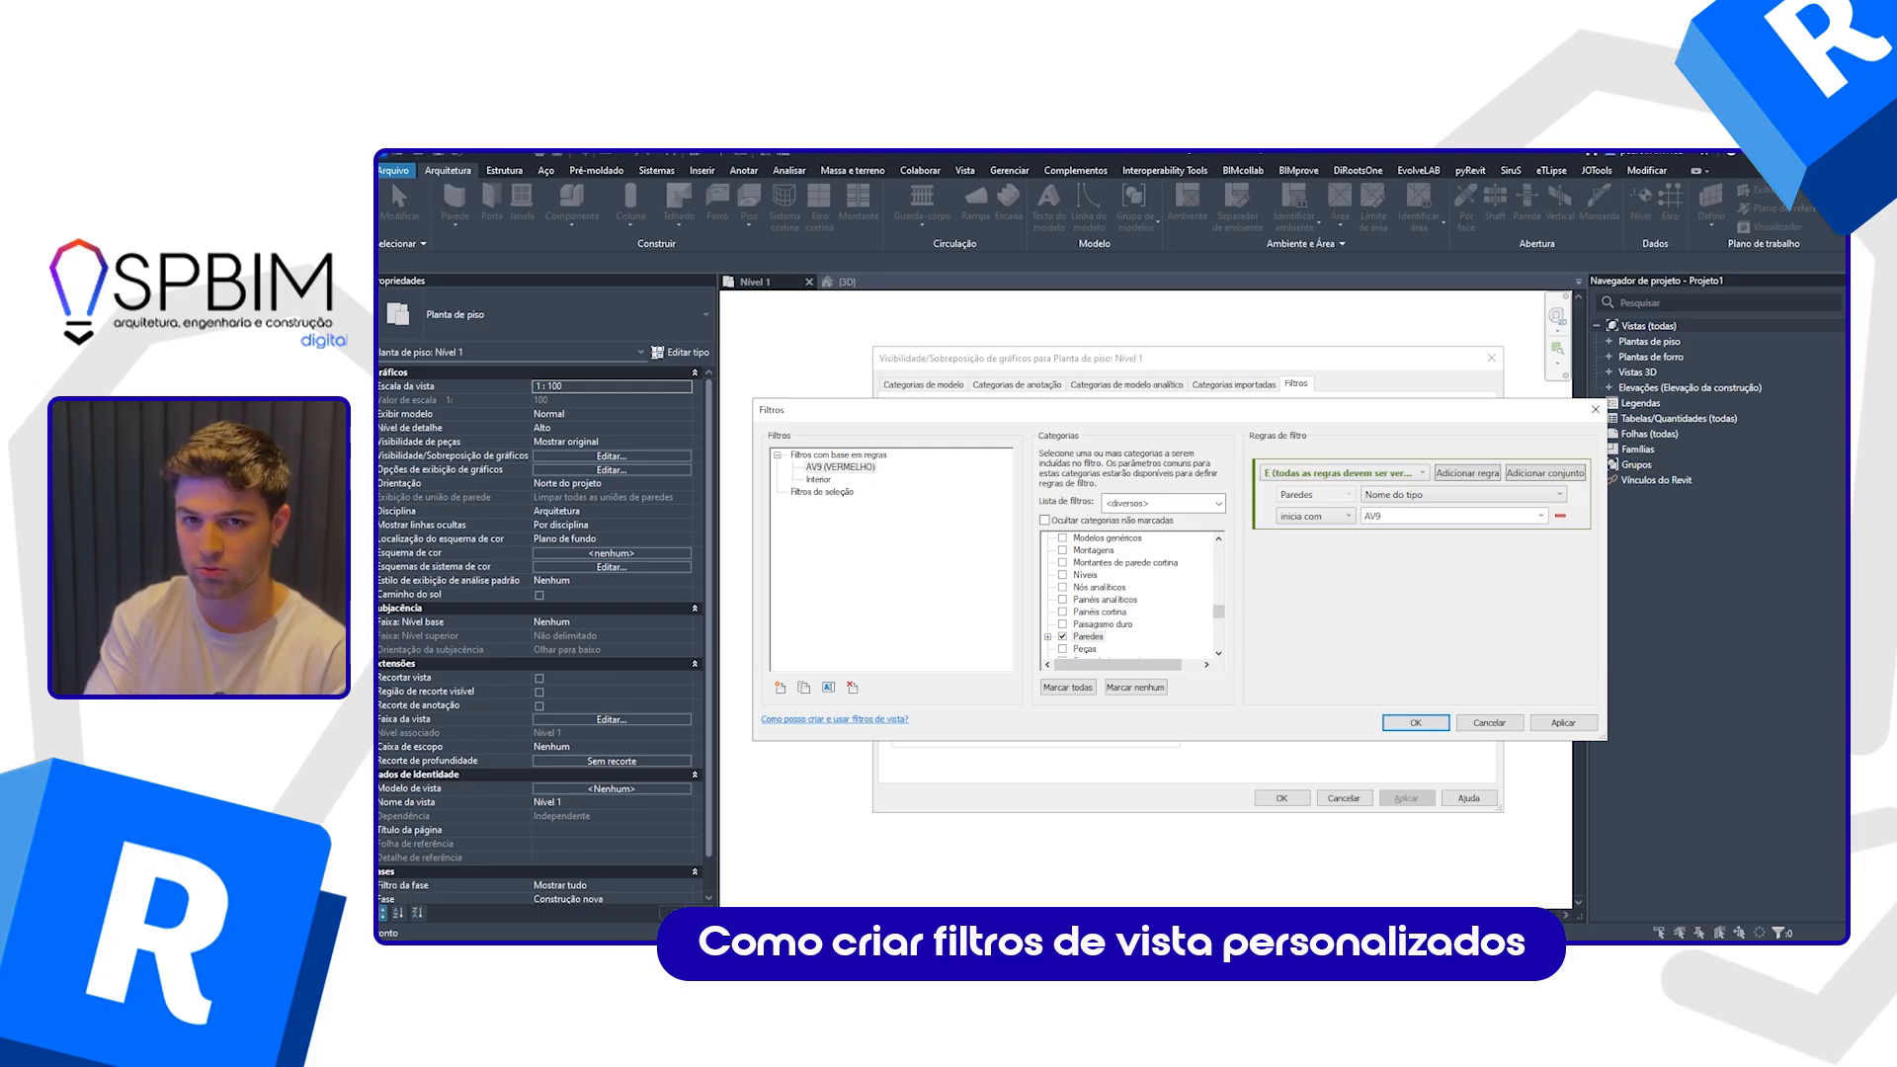
{"action": "left_click", "coordinate": [1415, 725]}
{"action": "left_click", "coordinate": [1123, 720]}
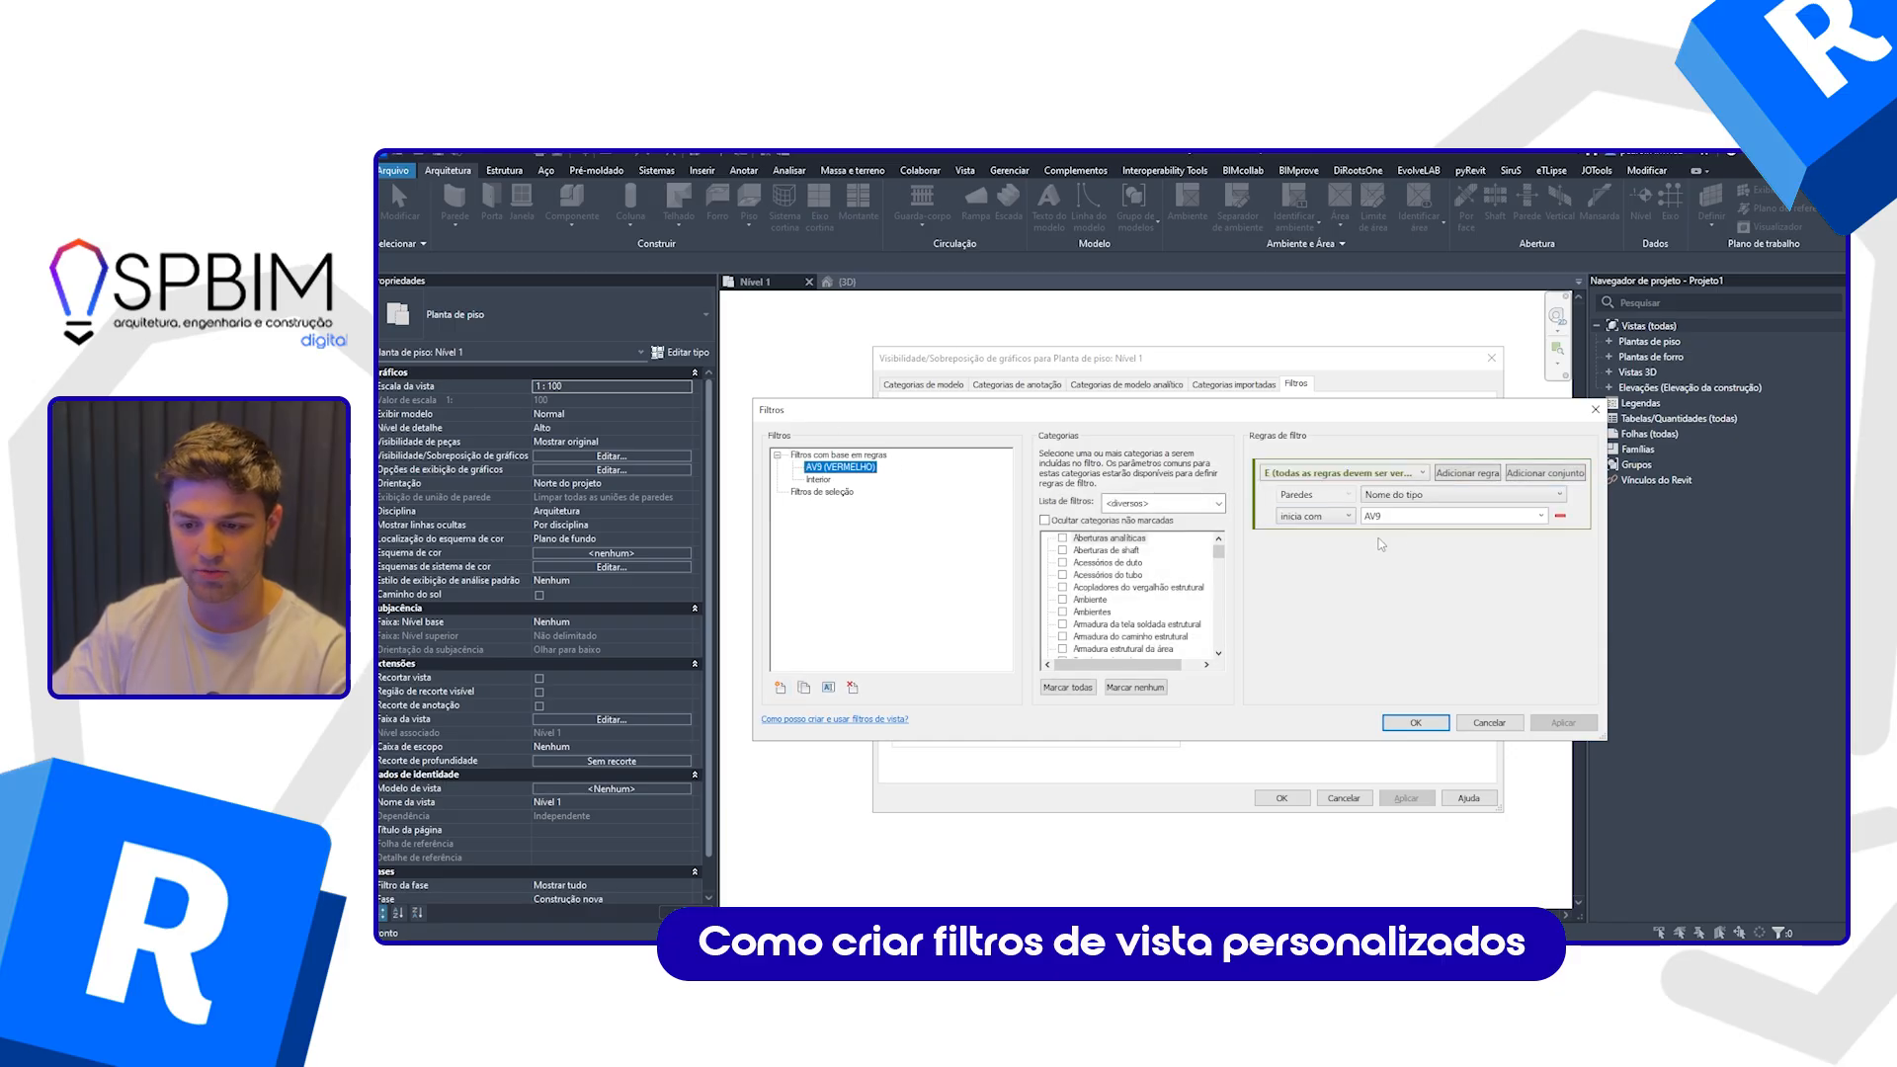
Step: Duplicate the AV9 (VERMELHO) filter as "AV14 (AZUL)" and set its type name rule value to AV14
{"action": "left_click", "coordinate": [805, 689]}
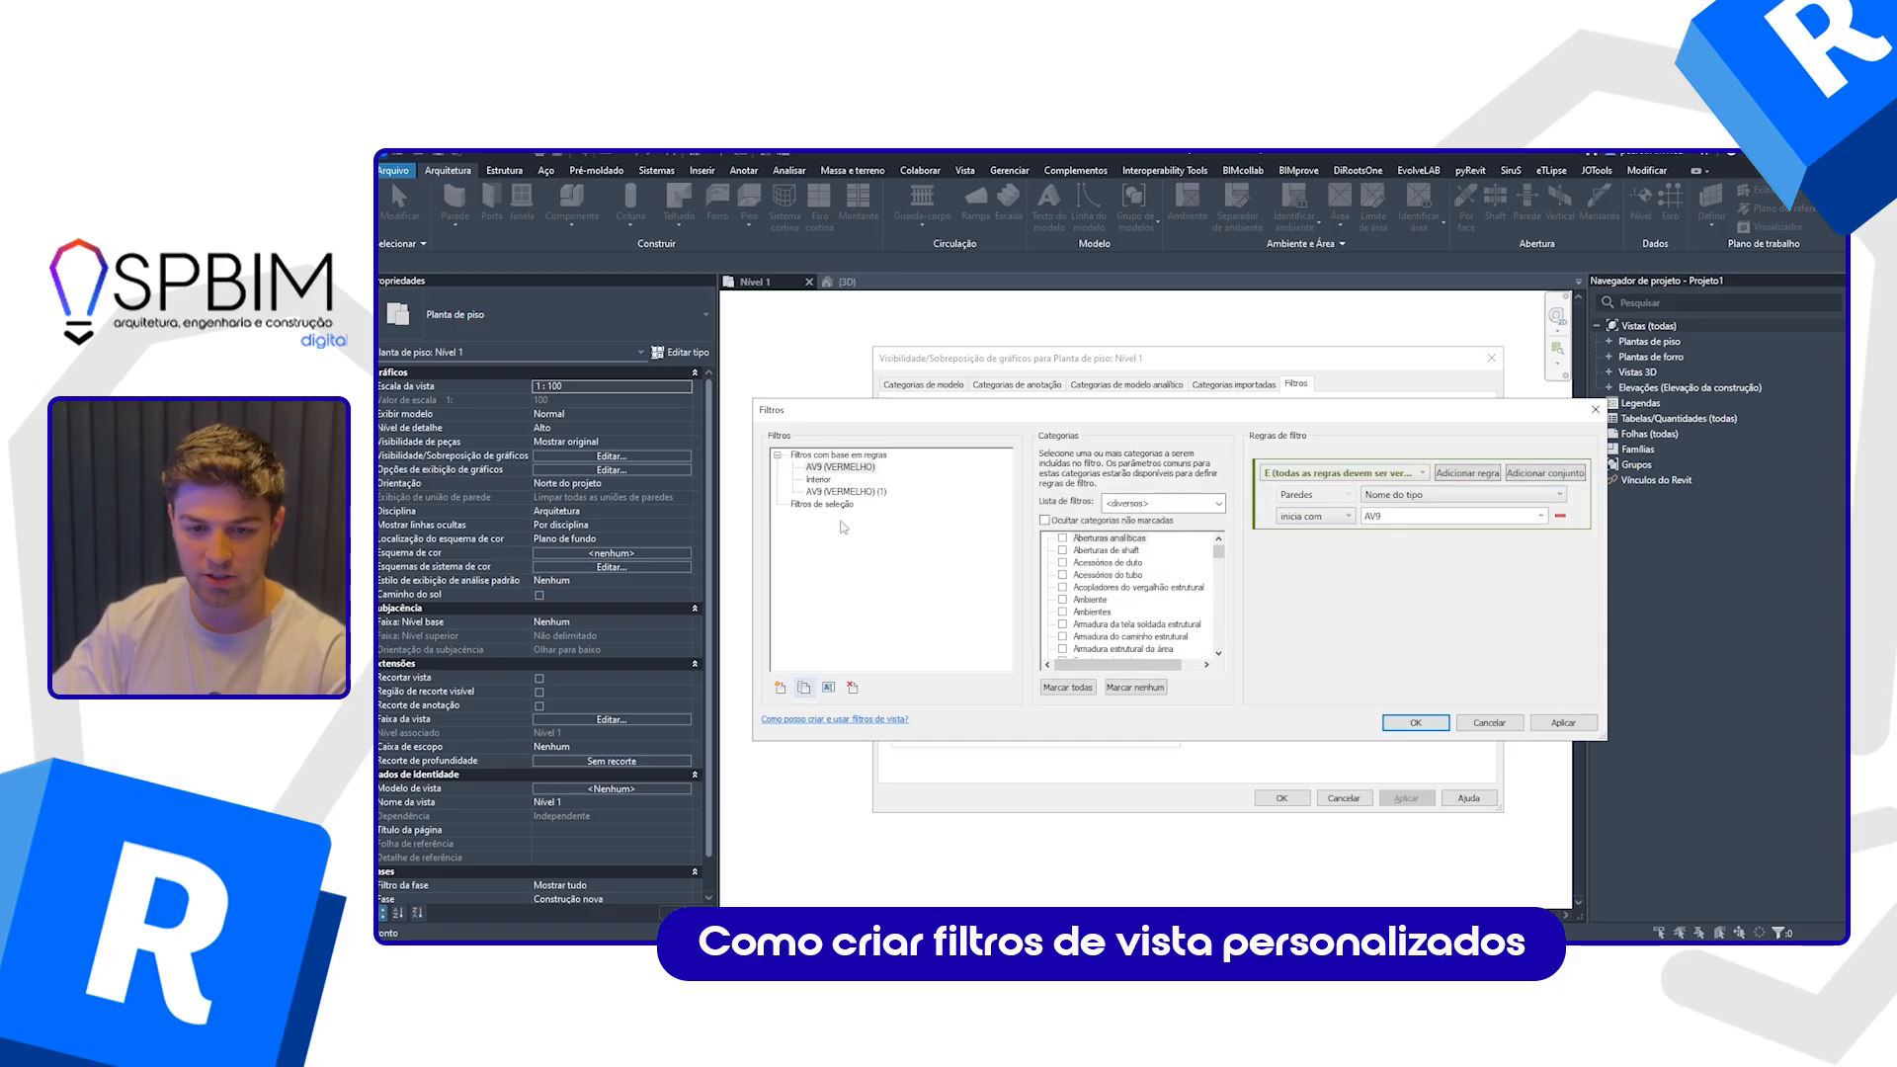
{"action": "left_click", "coordinate": [842, 492]}
{"action": "left_click", "coordinate": [828, 686]}
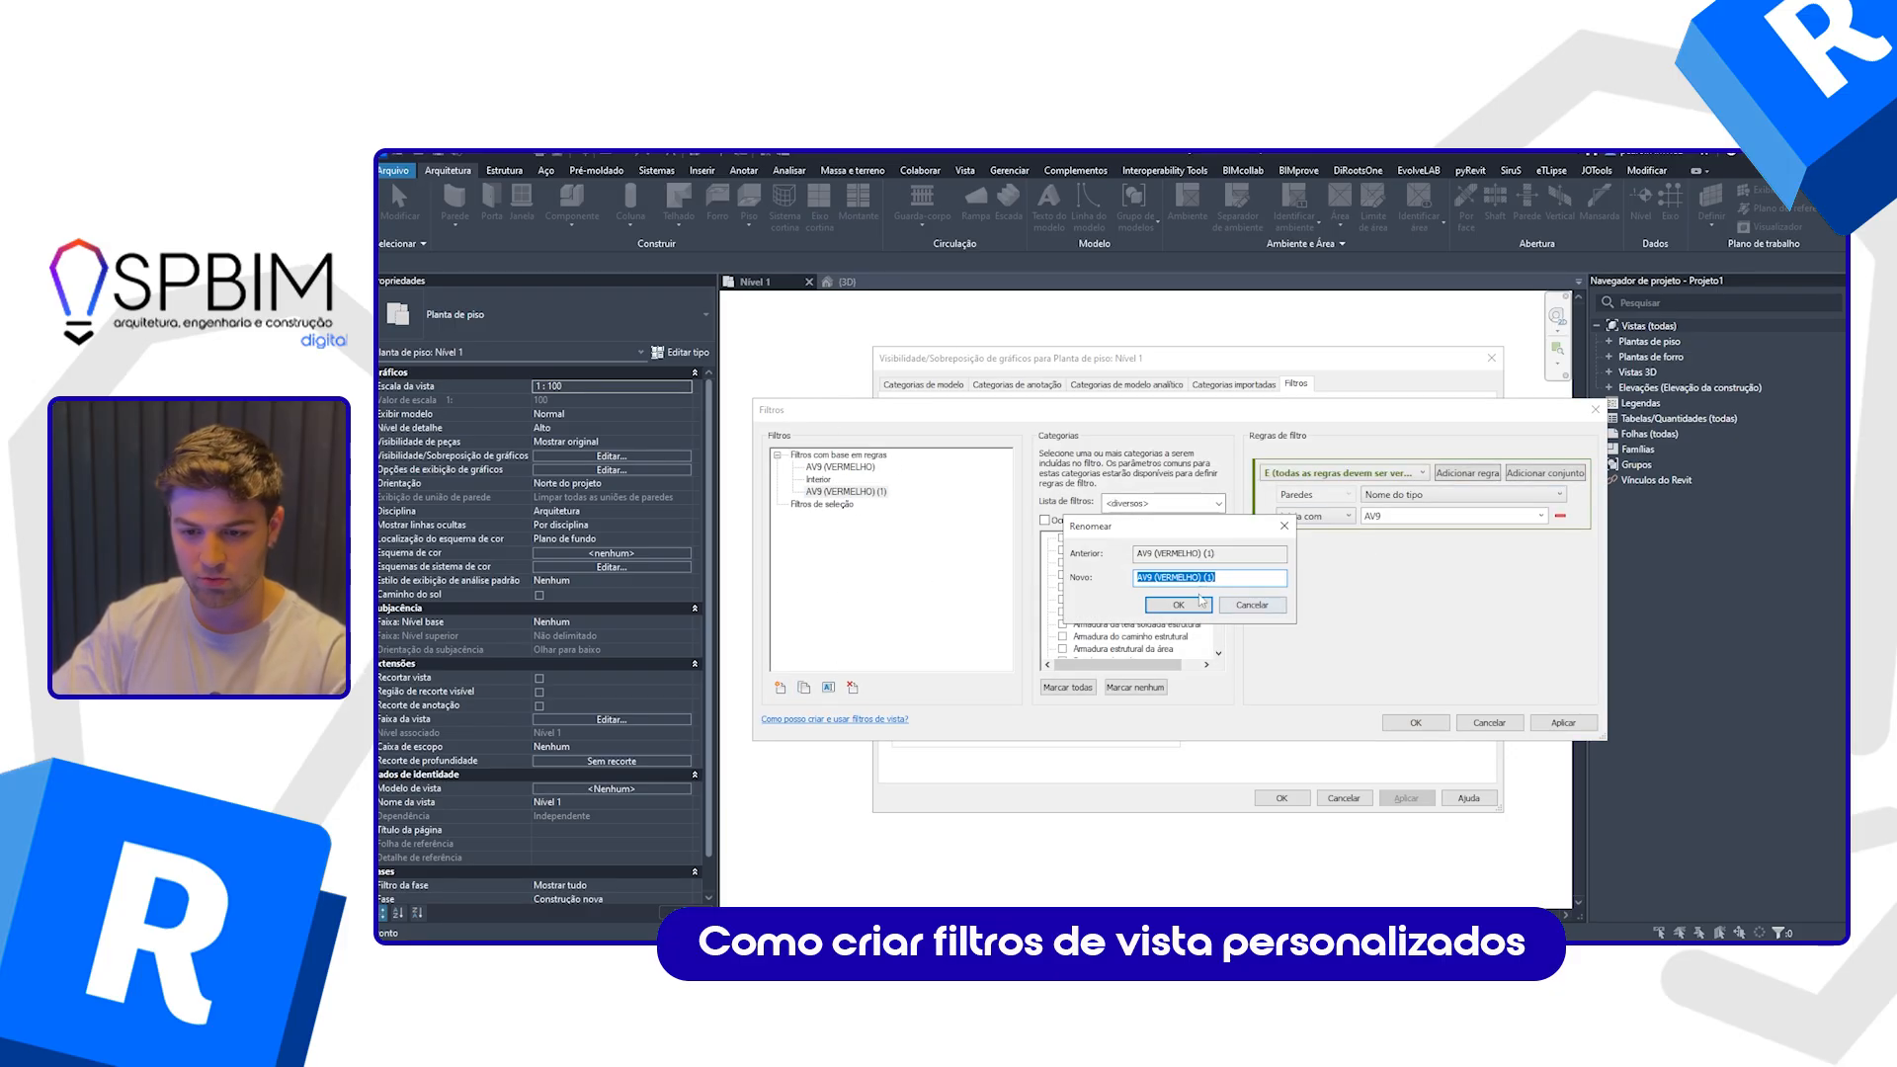
{"action": "left_click", "coordinate": [1228, 578]}
{"action": "key", "text": "BackSpace"}
{"action": "key", "text": "BackSpace"}
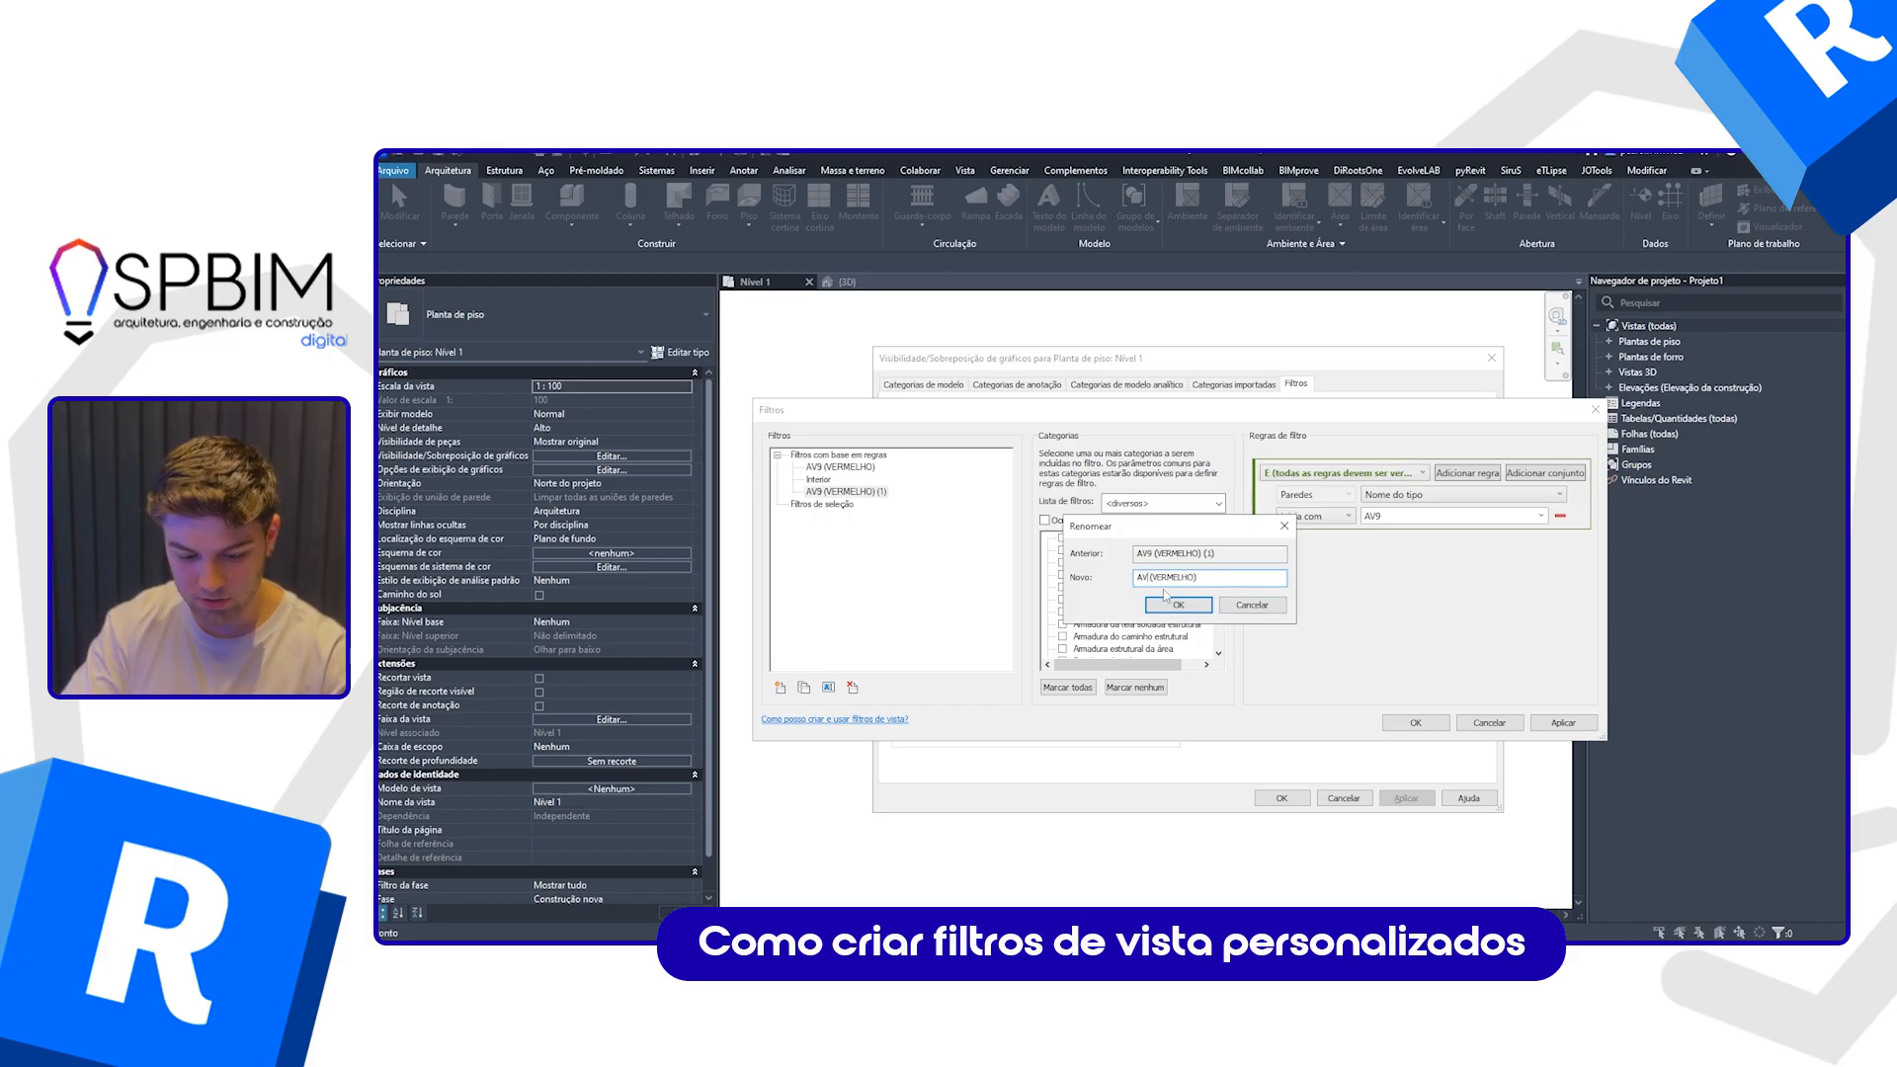
{"action": "type", "text": "14"}
{"action": "left_click_drag", "start_coordinate": [1201, 581], "coordinate": [1165, 581]}
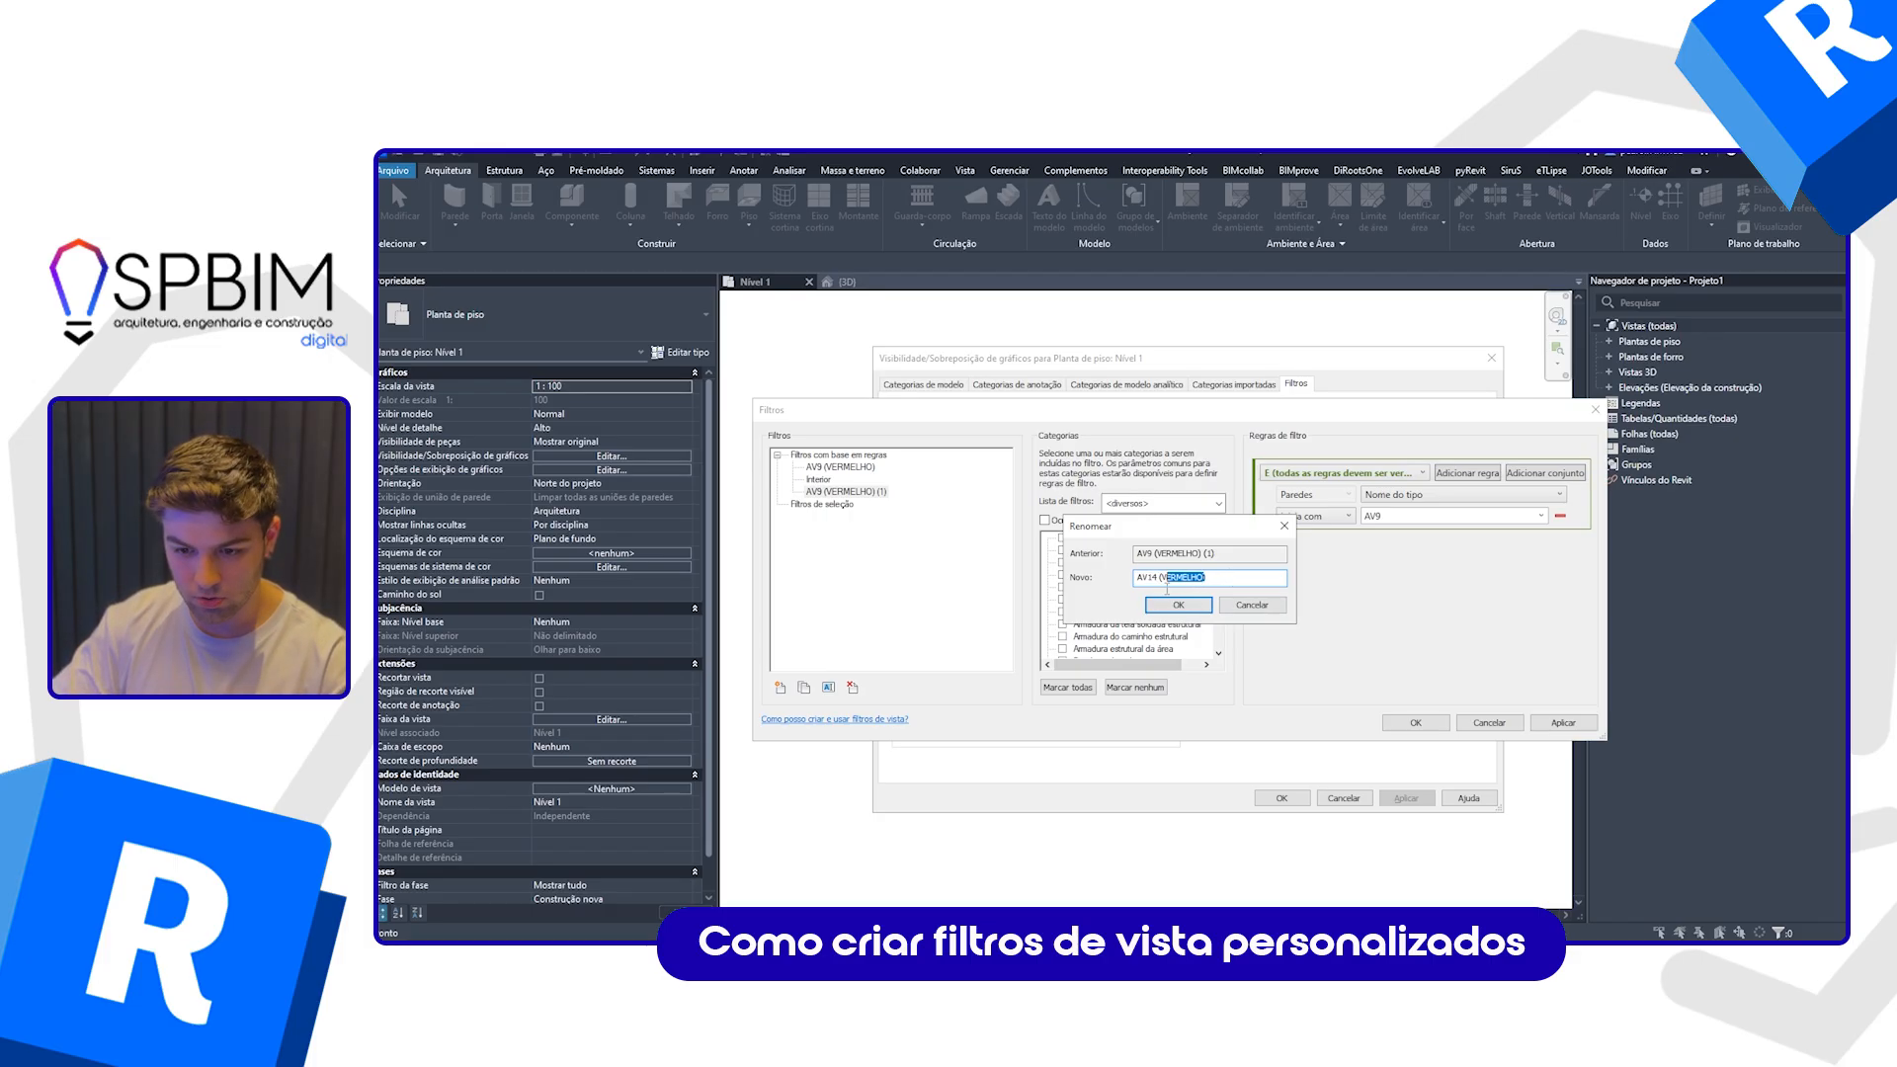
{"action": "type", "text": "AZU"}
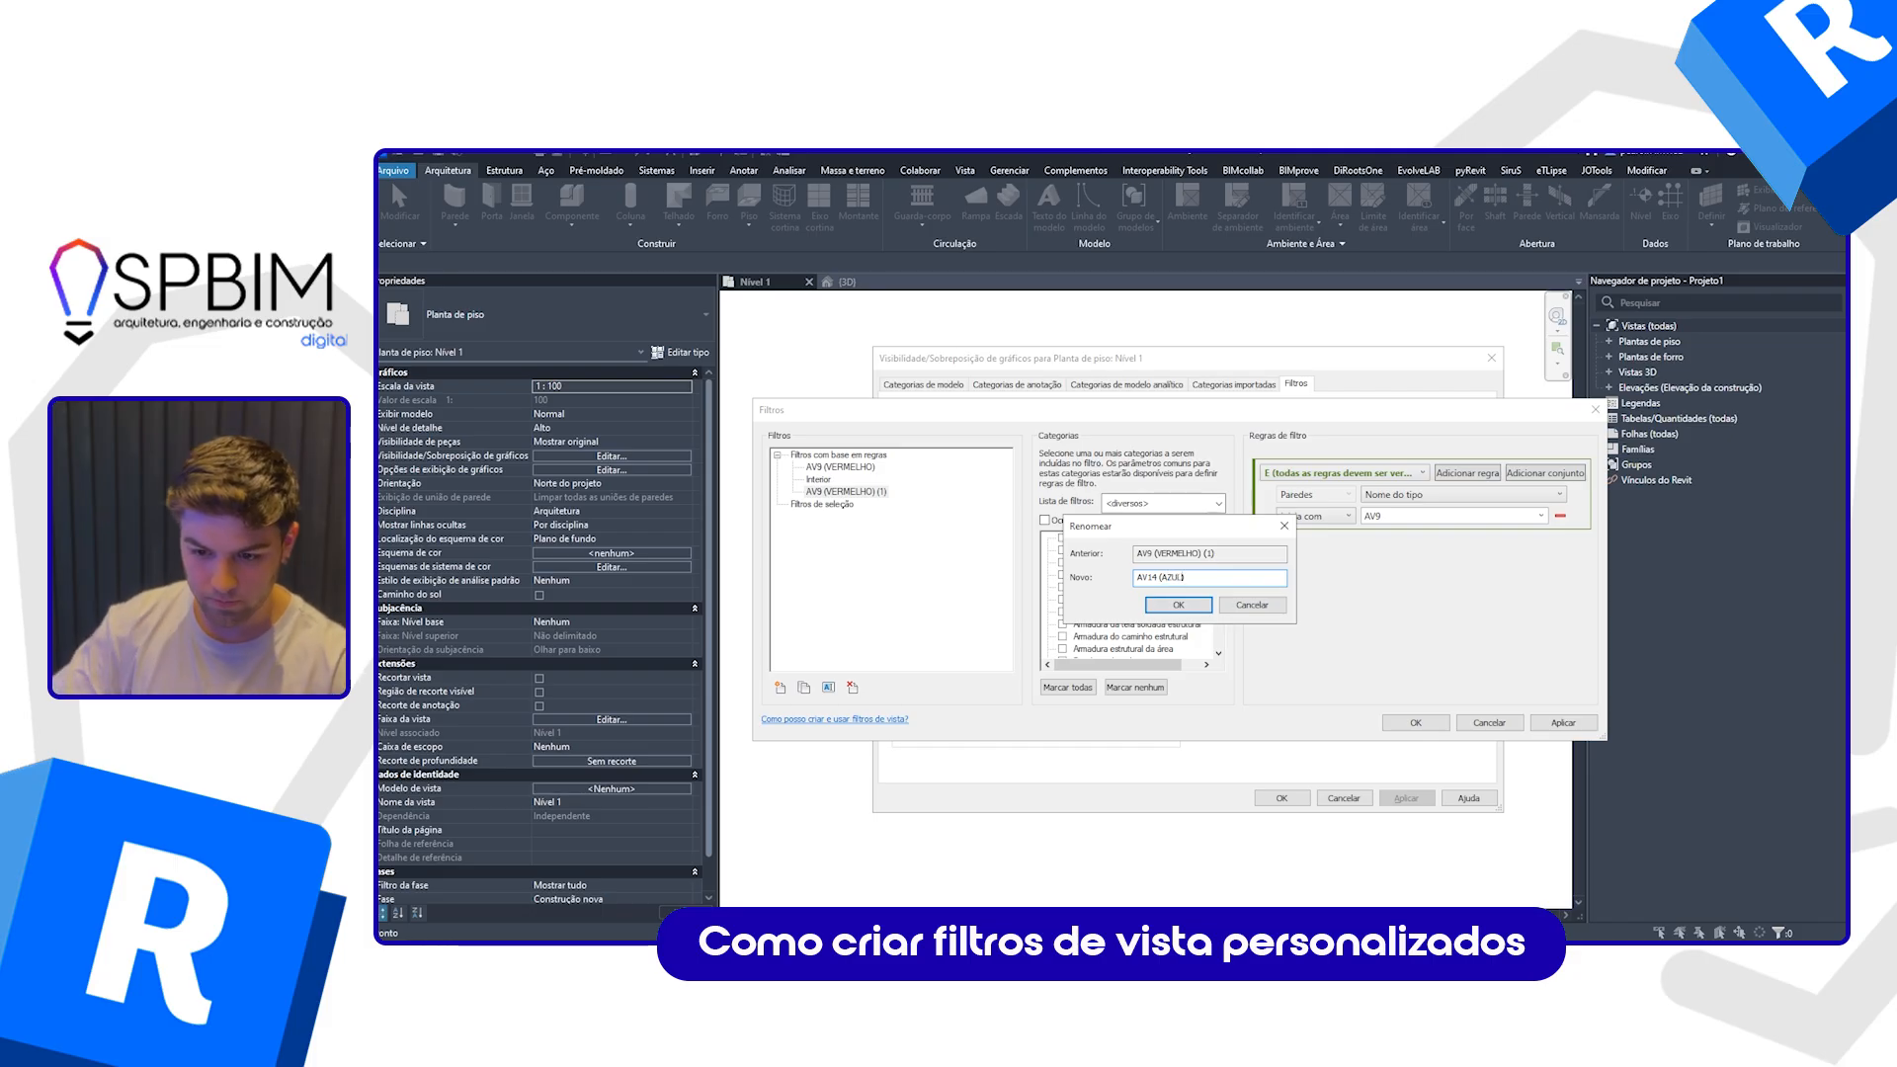
{"action": "type", "text": "L"}
{"action": "left_click", "coordinate": [1186, 605]}
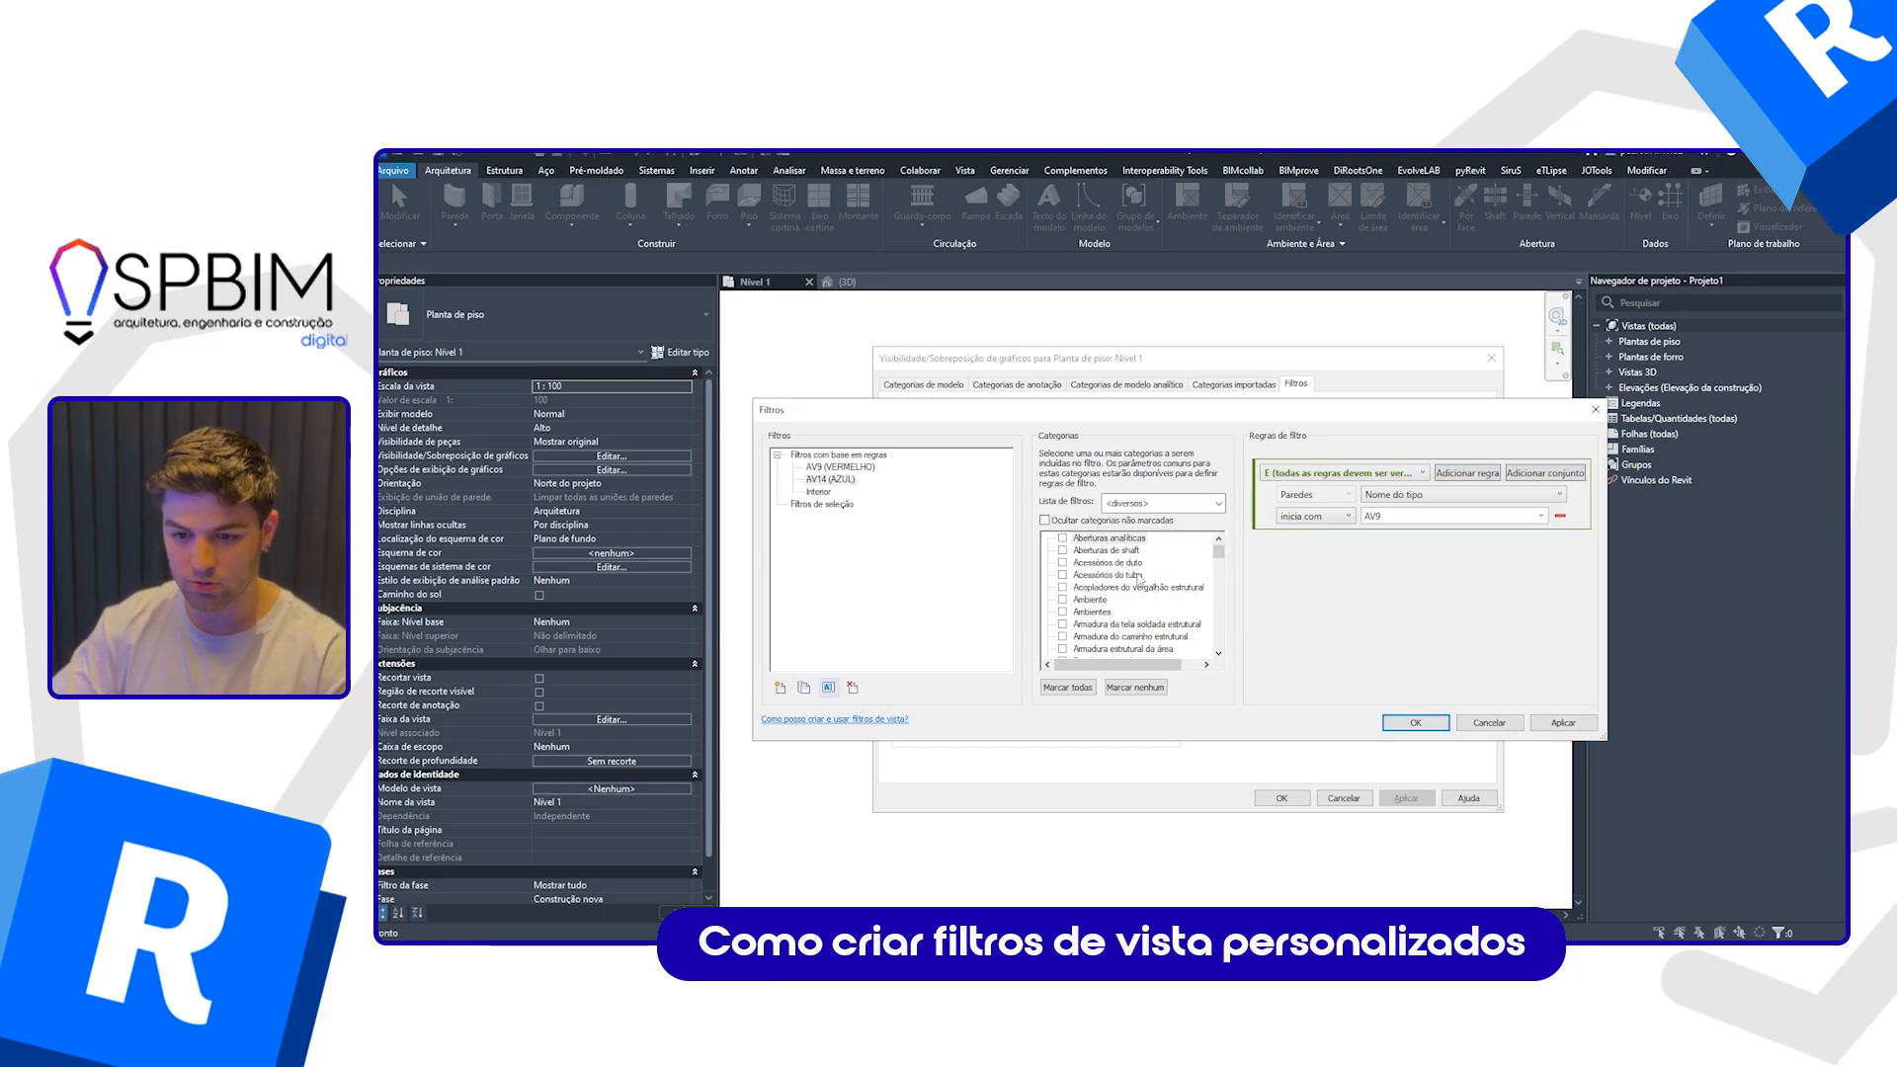
{"action": "left_click", "coordinate": [1395, 516]}
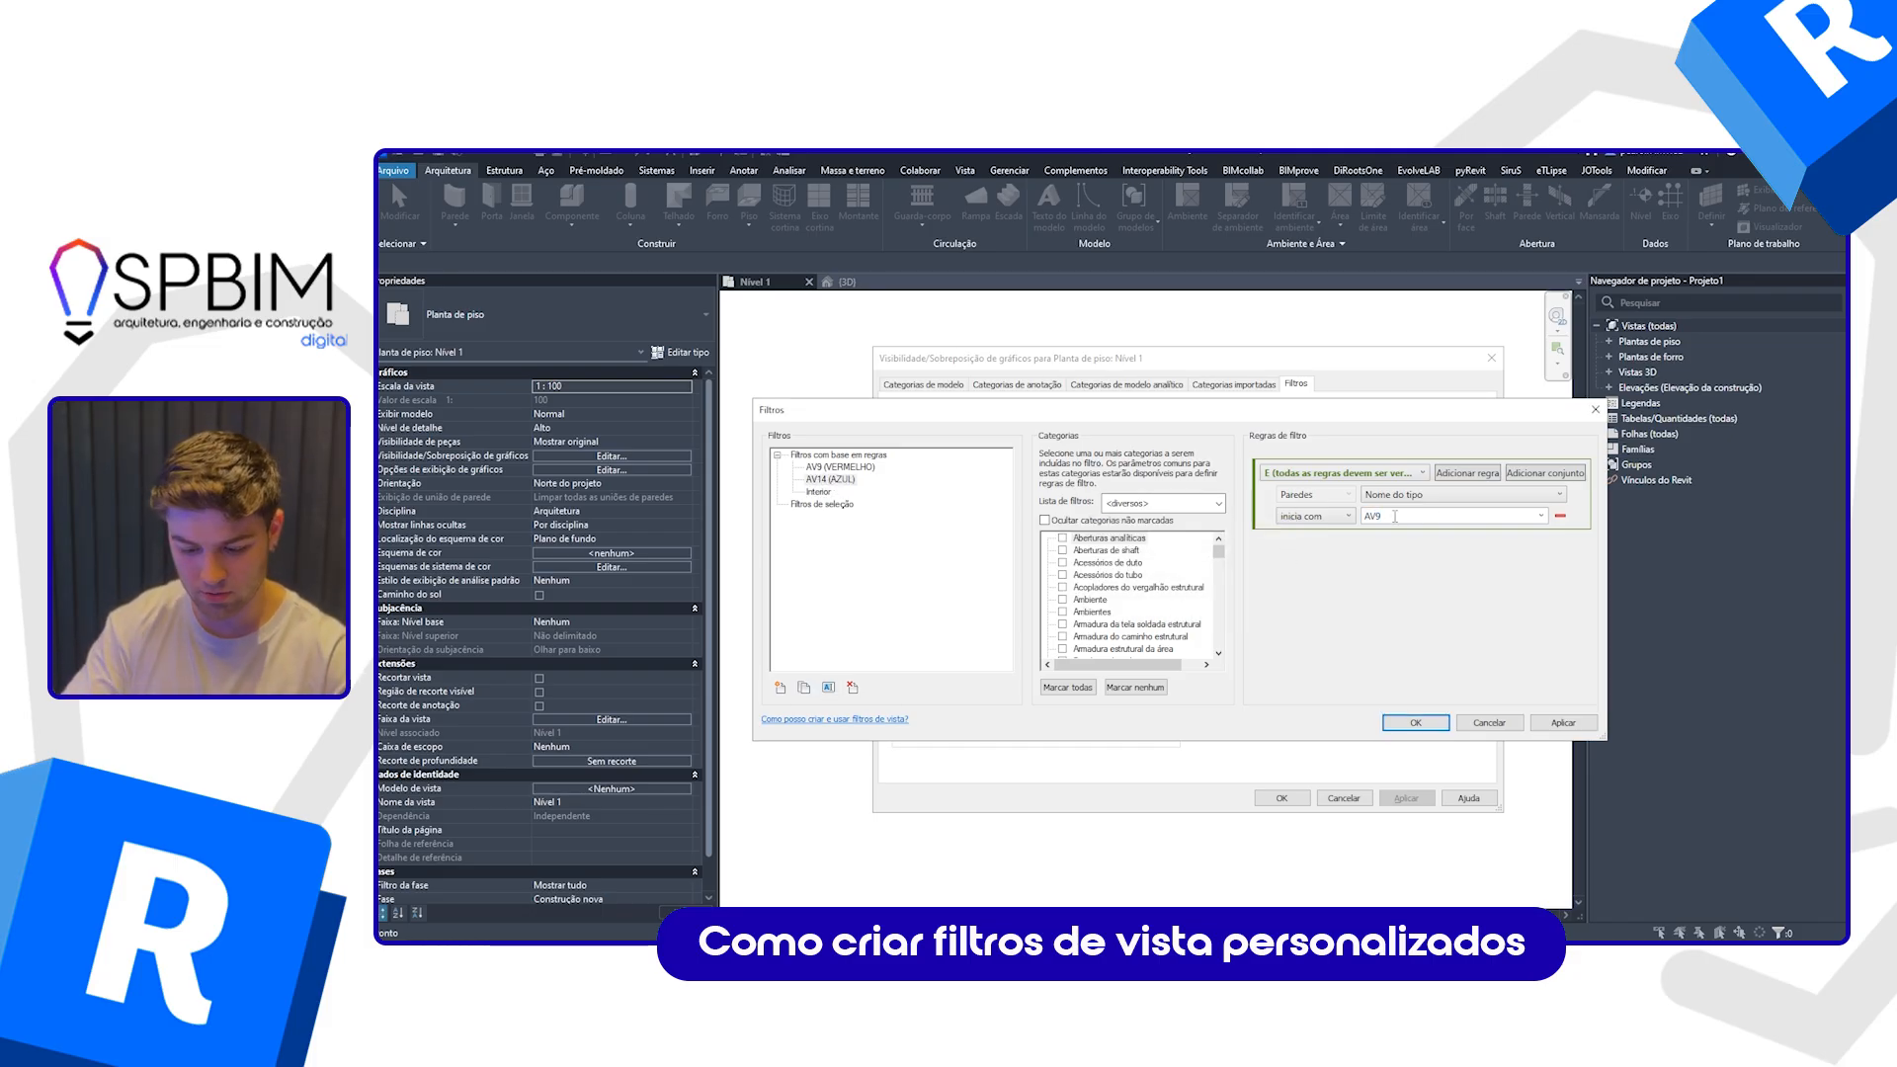
{"action": "type", "text": "14"}
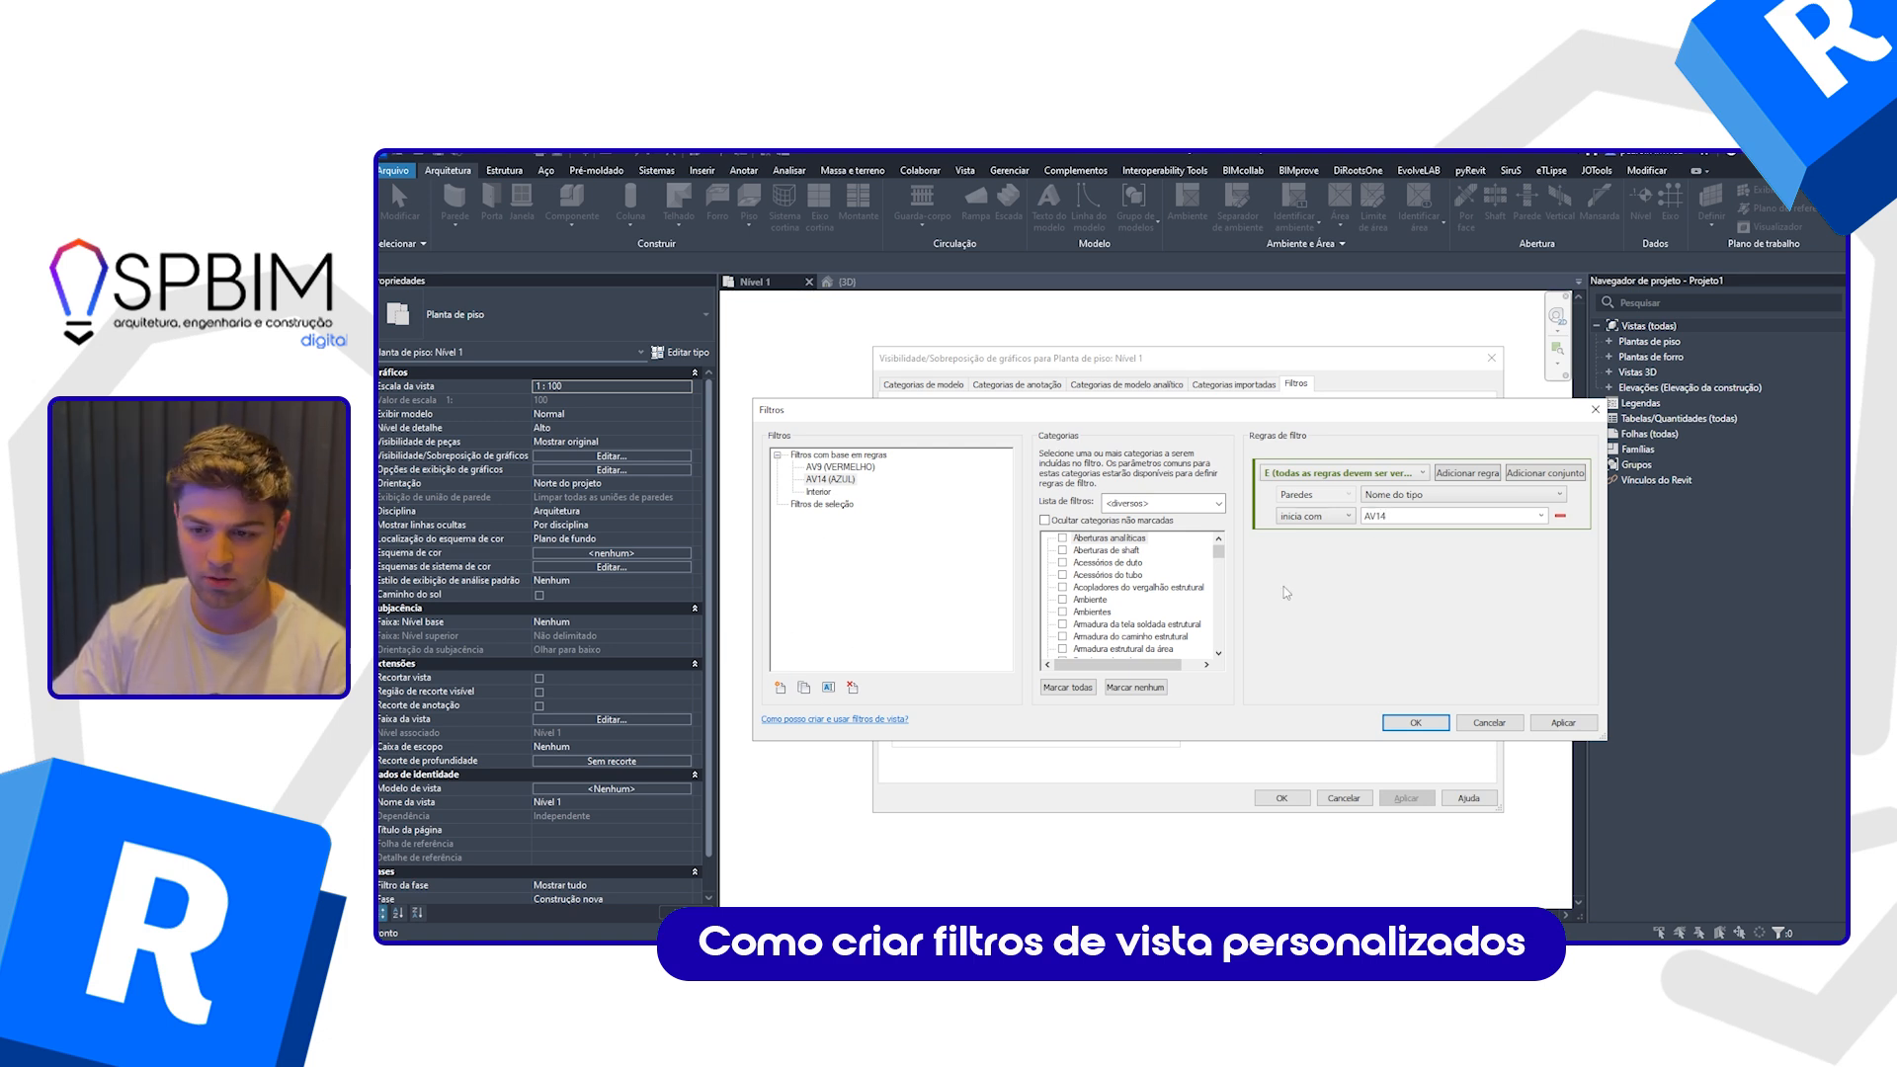
Step: Duplicate the AV14 (AZUL) filter as "AV19 (VERDE)", set its type name rule value to AV19, and accept the document filters
{"action": "left_click", "coordinate": [806, 688]}
{"action": "left_click", "coordinate": [838, 505]}
{"action": "left_click", "coordinate": [827, 689]}
{"action": "left_click_drag", "start_coordinate": [1199, 577], "coordinate": [1185, 579]}
{"action": "key", "text": "BackSpace"}
{"action": "left_click", "coordinate": [1157, 580]}
{"action": "key", "text": "BackSpace"}
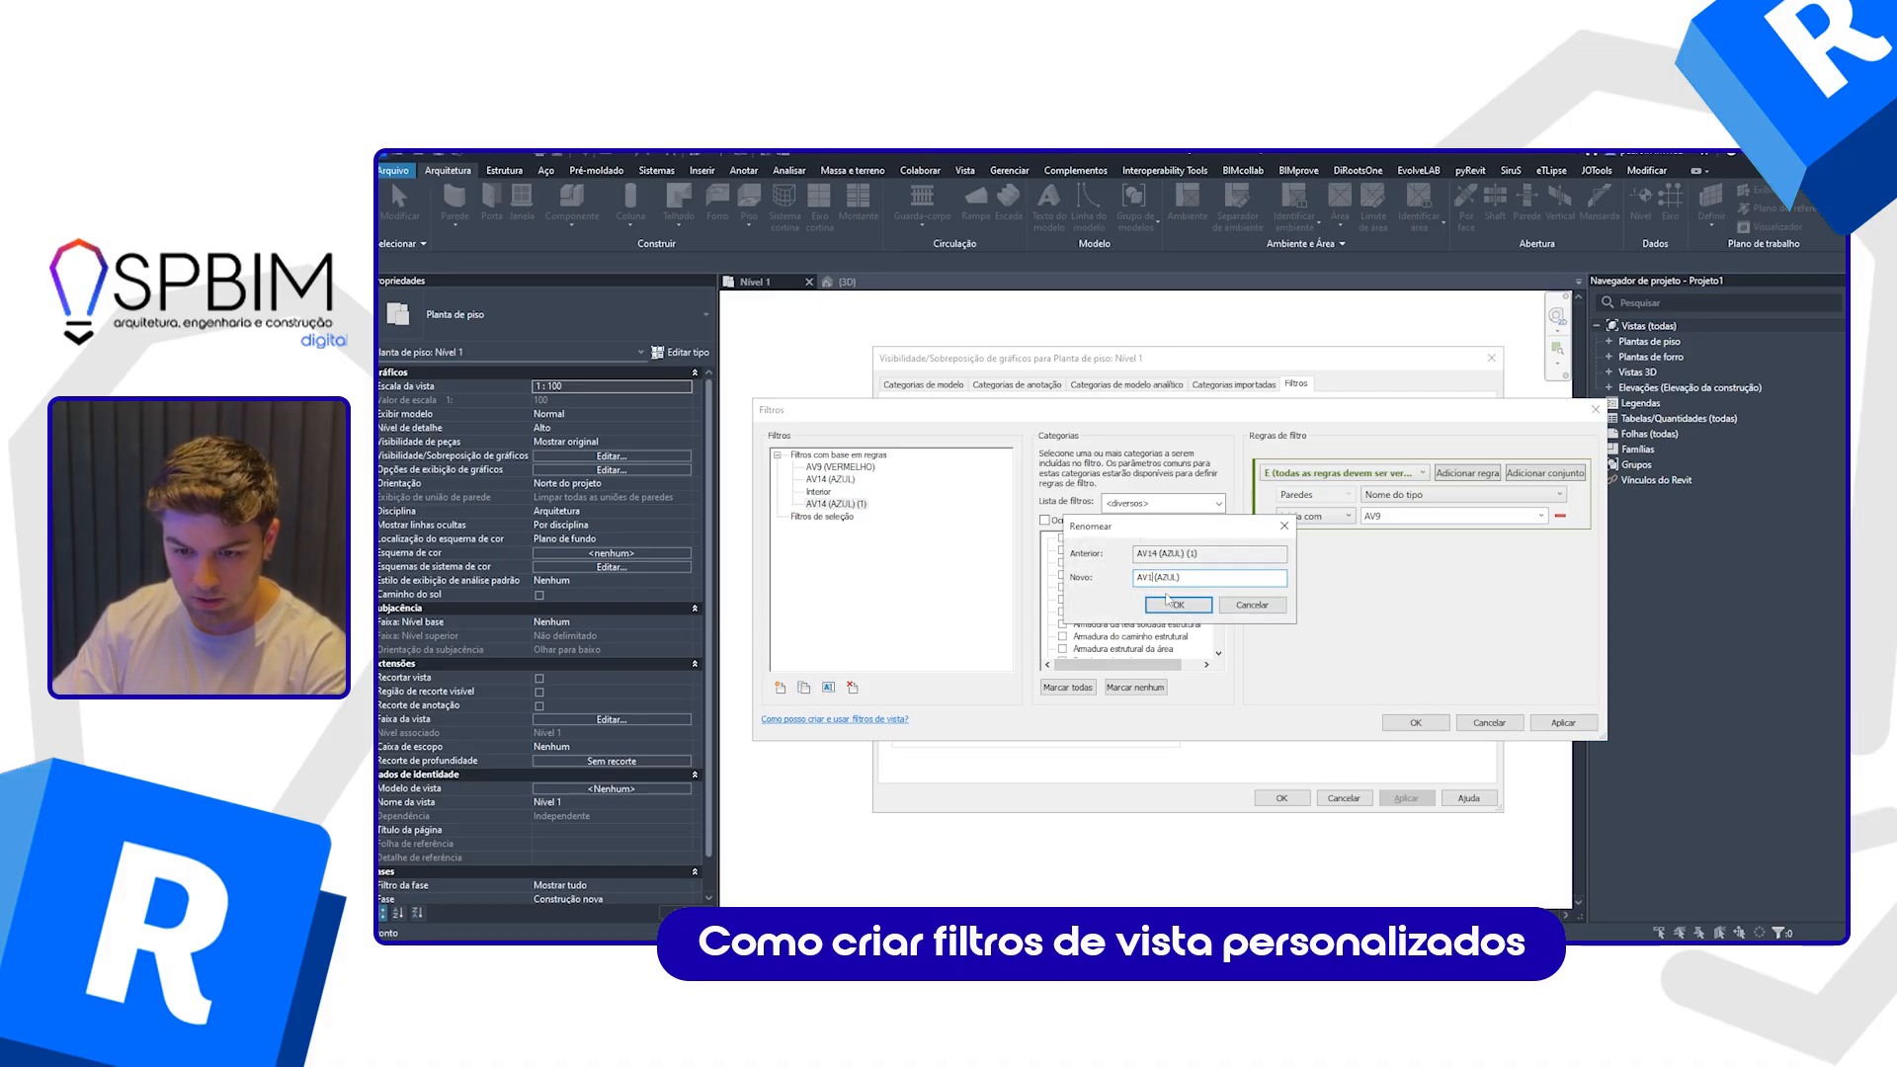
{"action": "type", "text": "9"}
{"action": "left_click", "coordinate": [1180, 582]}
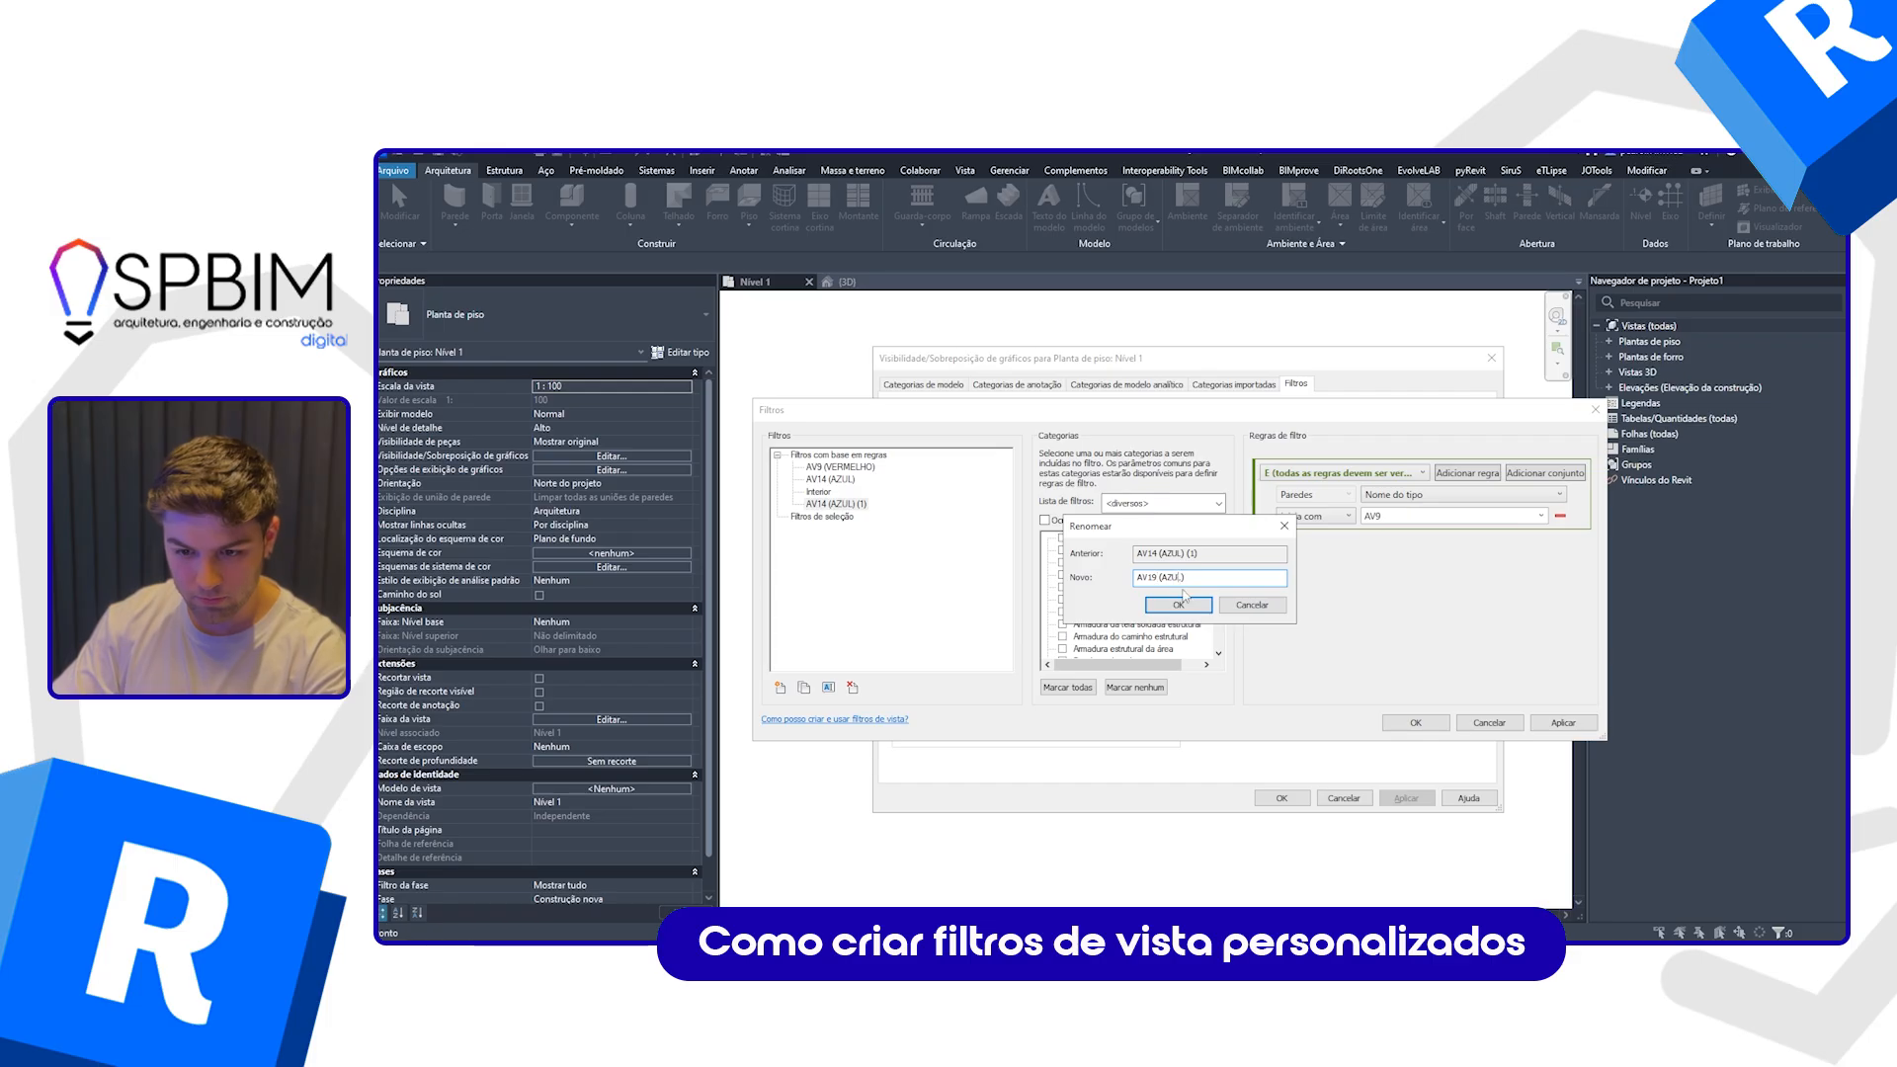
{"action": "key", "text": "BackSpace"}
{"action": "key", "text": "BackSpace"}
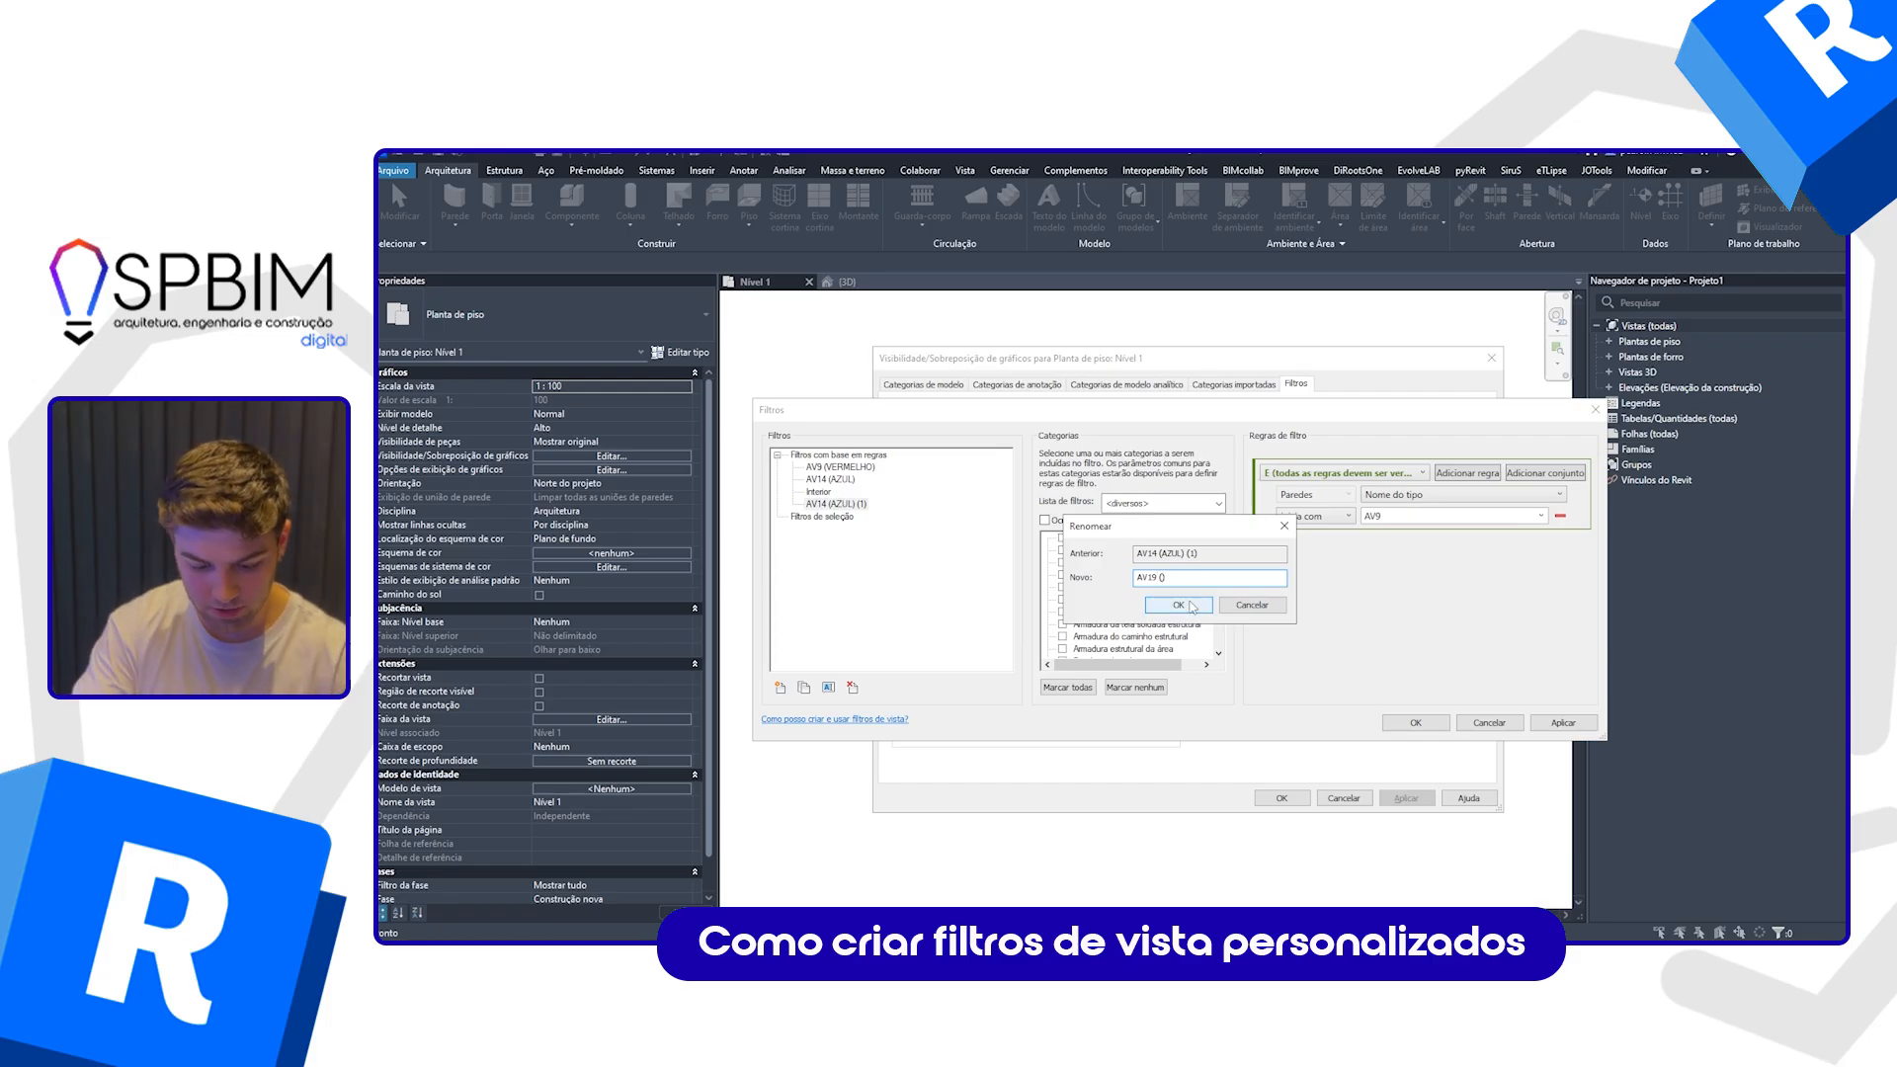
{"action": "type", "text": "VERDE"}
{"action": "left_click", "coordinate": [1194, 606]}
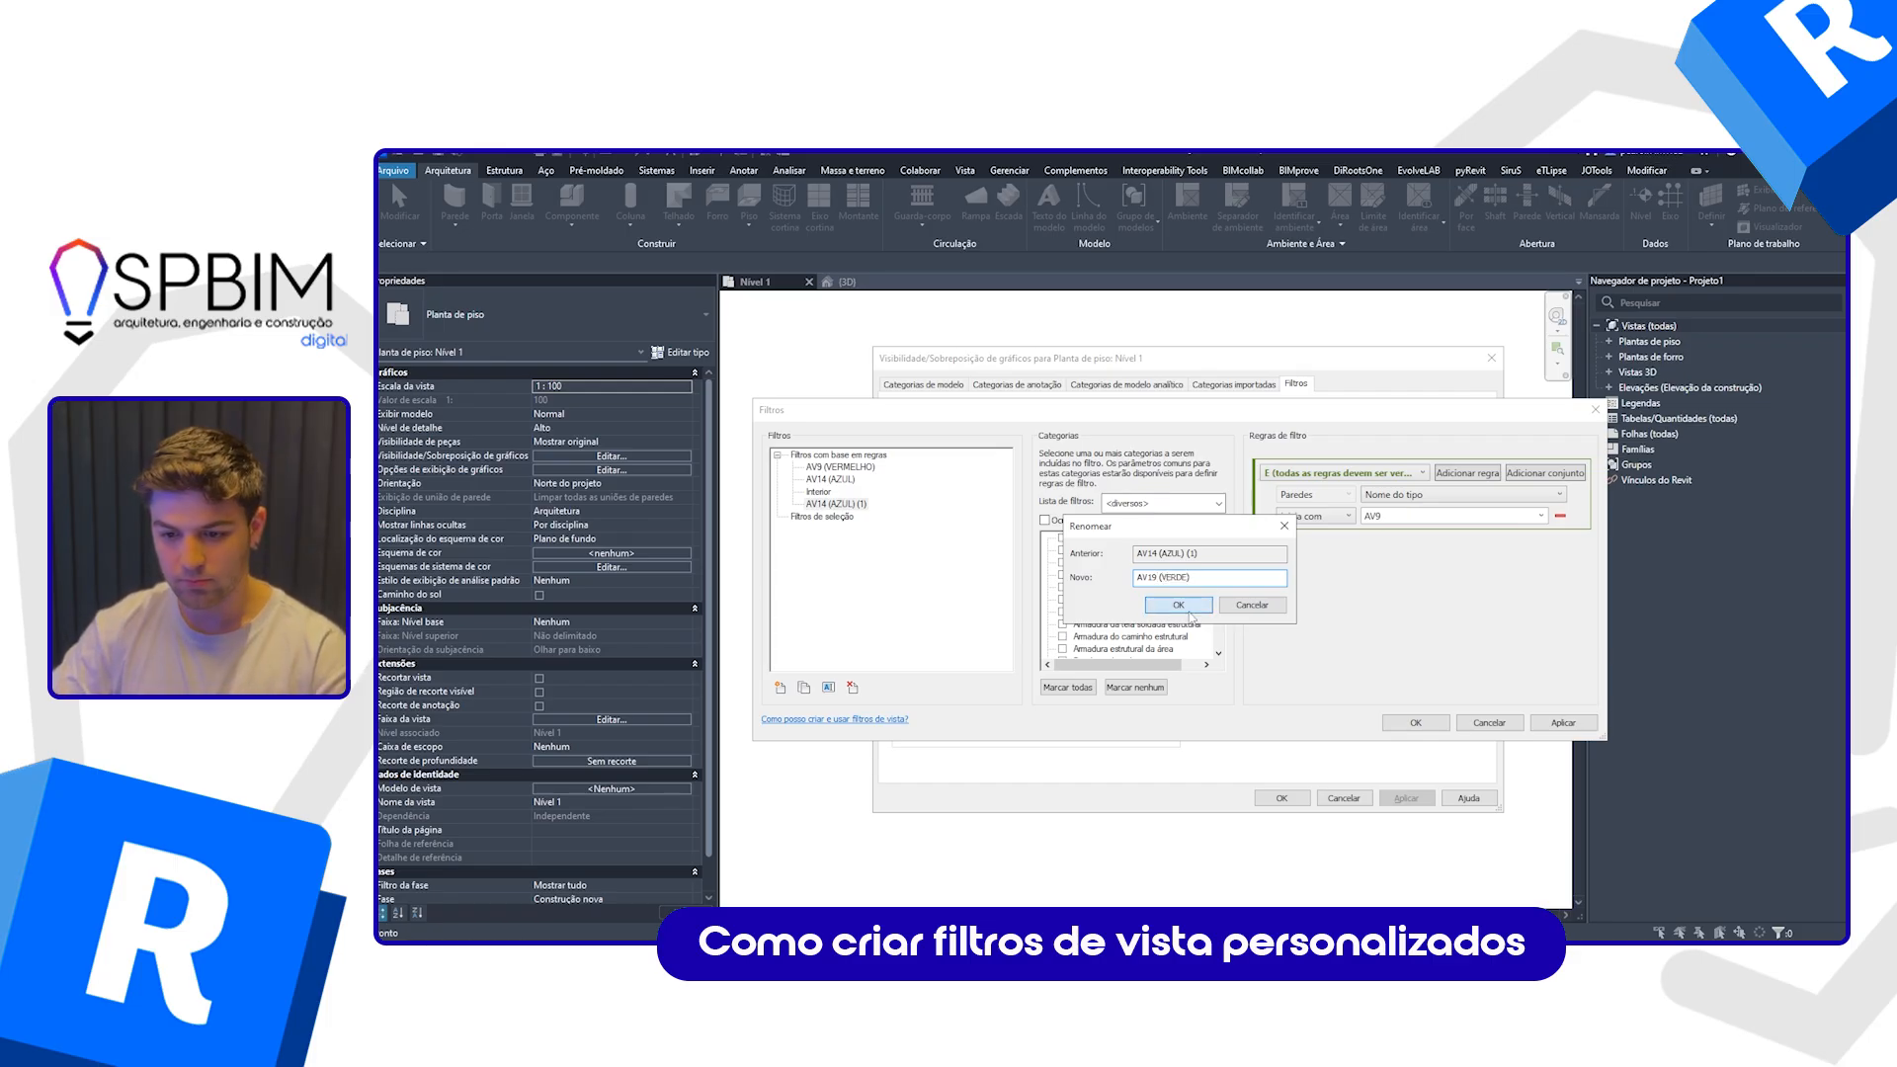
{"action": "left_click", "coordinate": [1401, 518]}
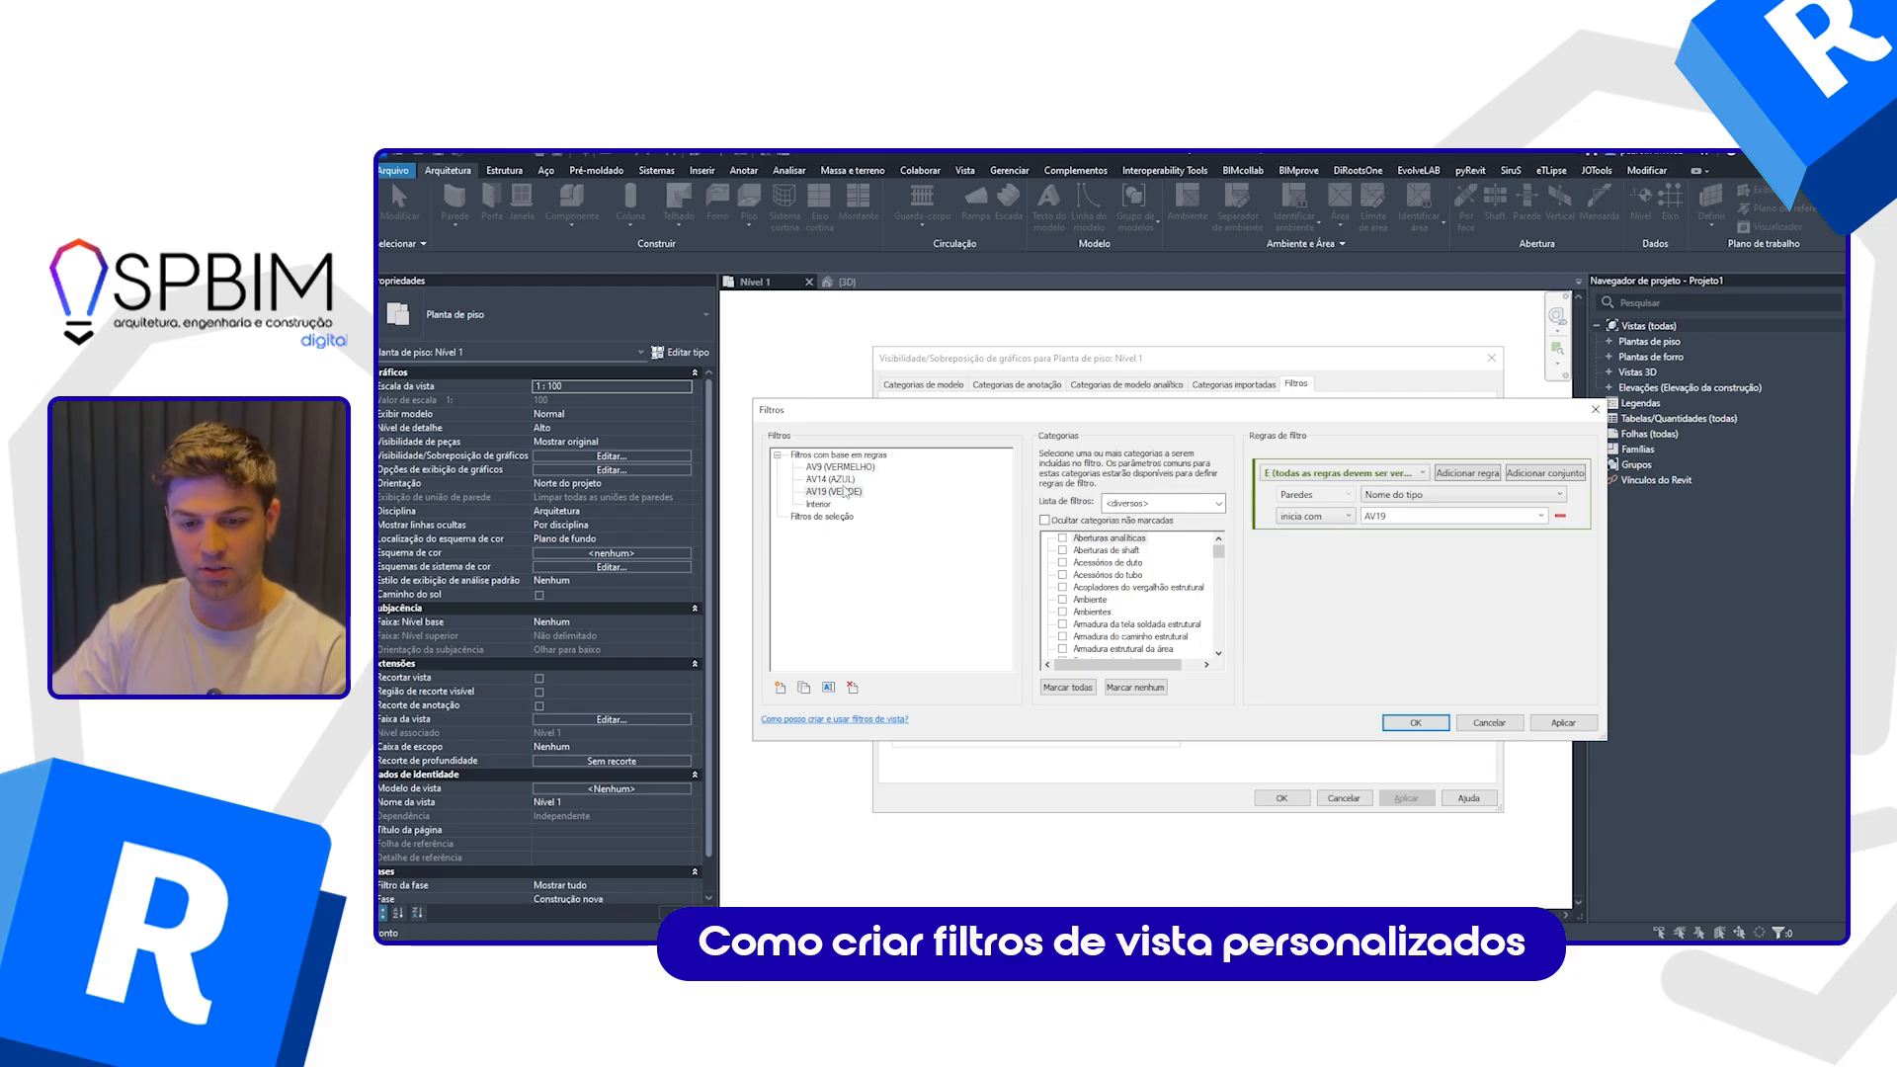
{"action": "left_click", "coordinate": [1415, 723]}
Step: Add the AV9 (VERMELHO), AV14 (AZUL) and AV19 (VERDE) filters to the Nível 1 view overrides
{"action": "left_click_drag", "start_coordinate": [1175, 368], "coordinate": [1448, 393]}
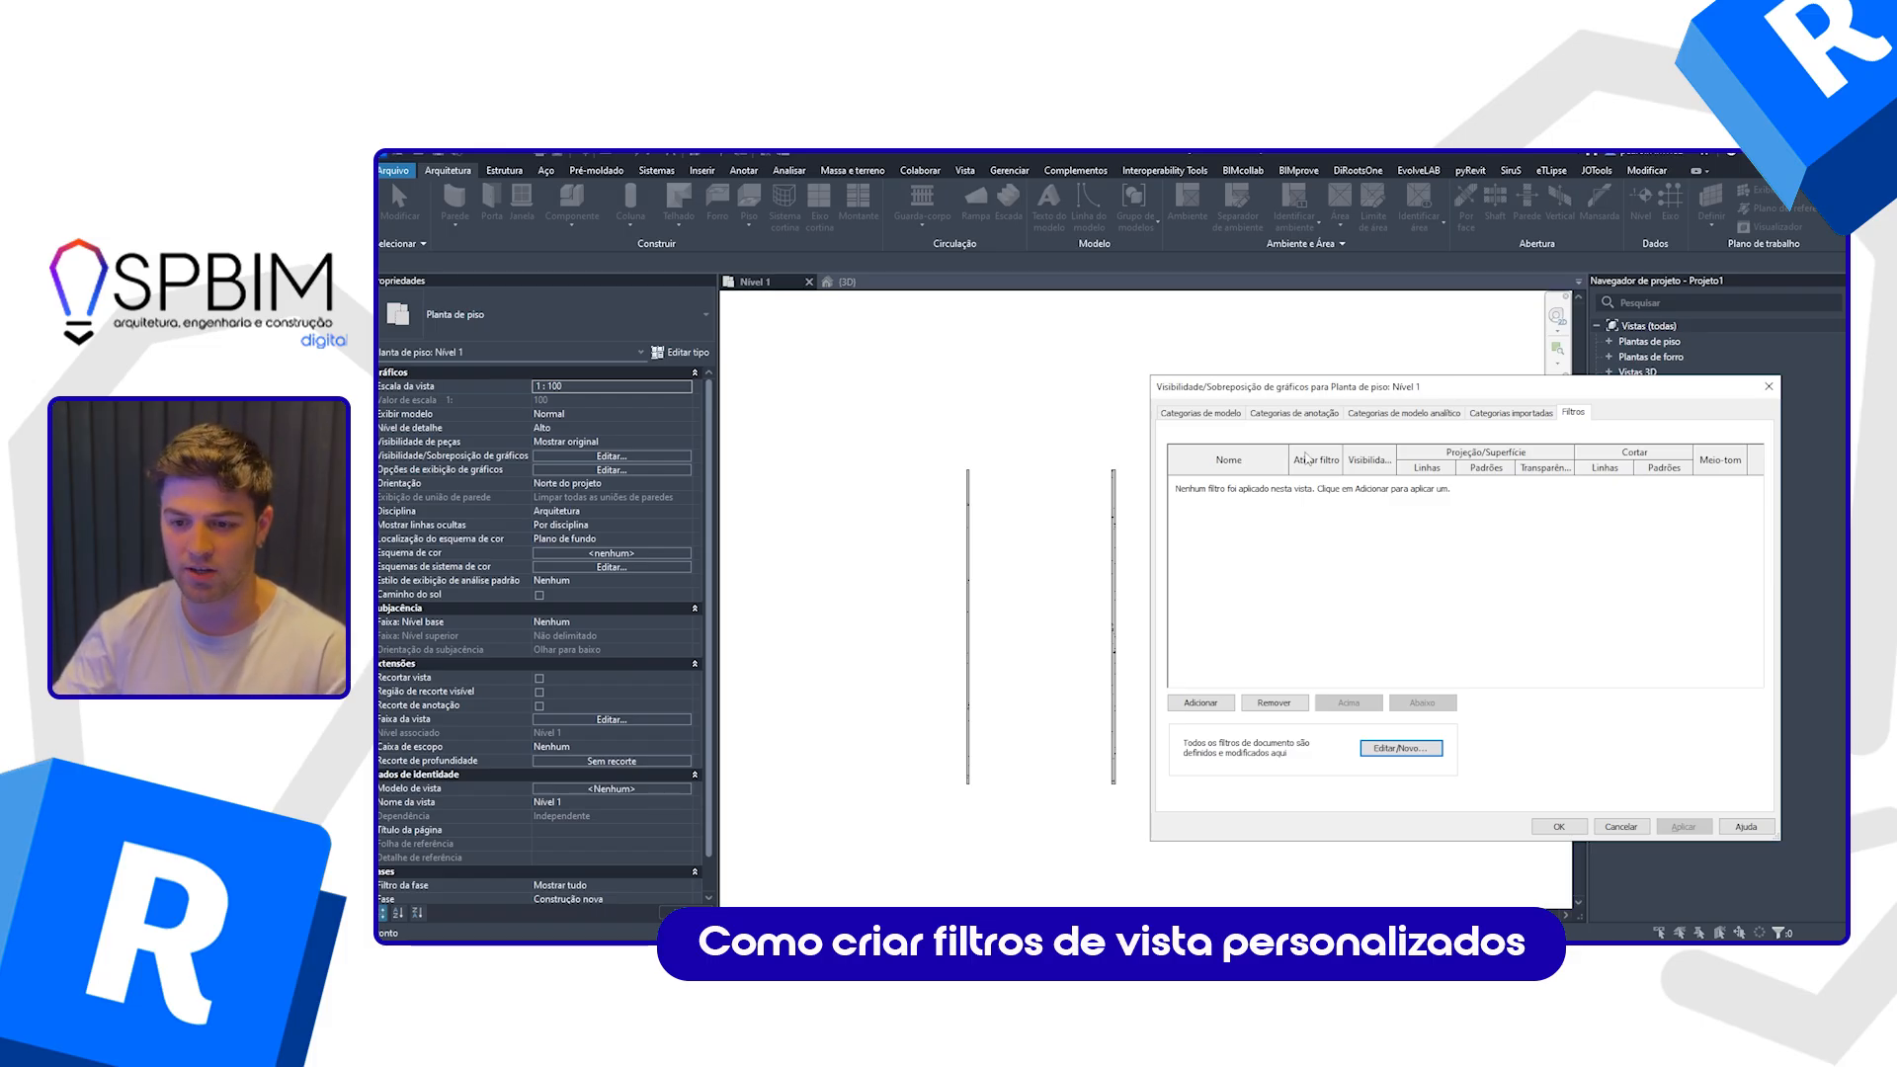
{"action": "left_click", "coordinate": [1203, 702]}
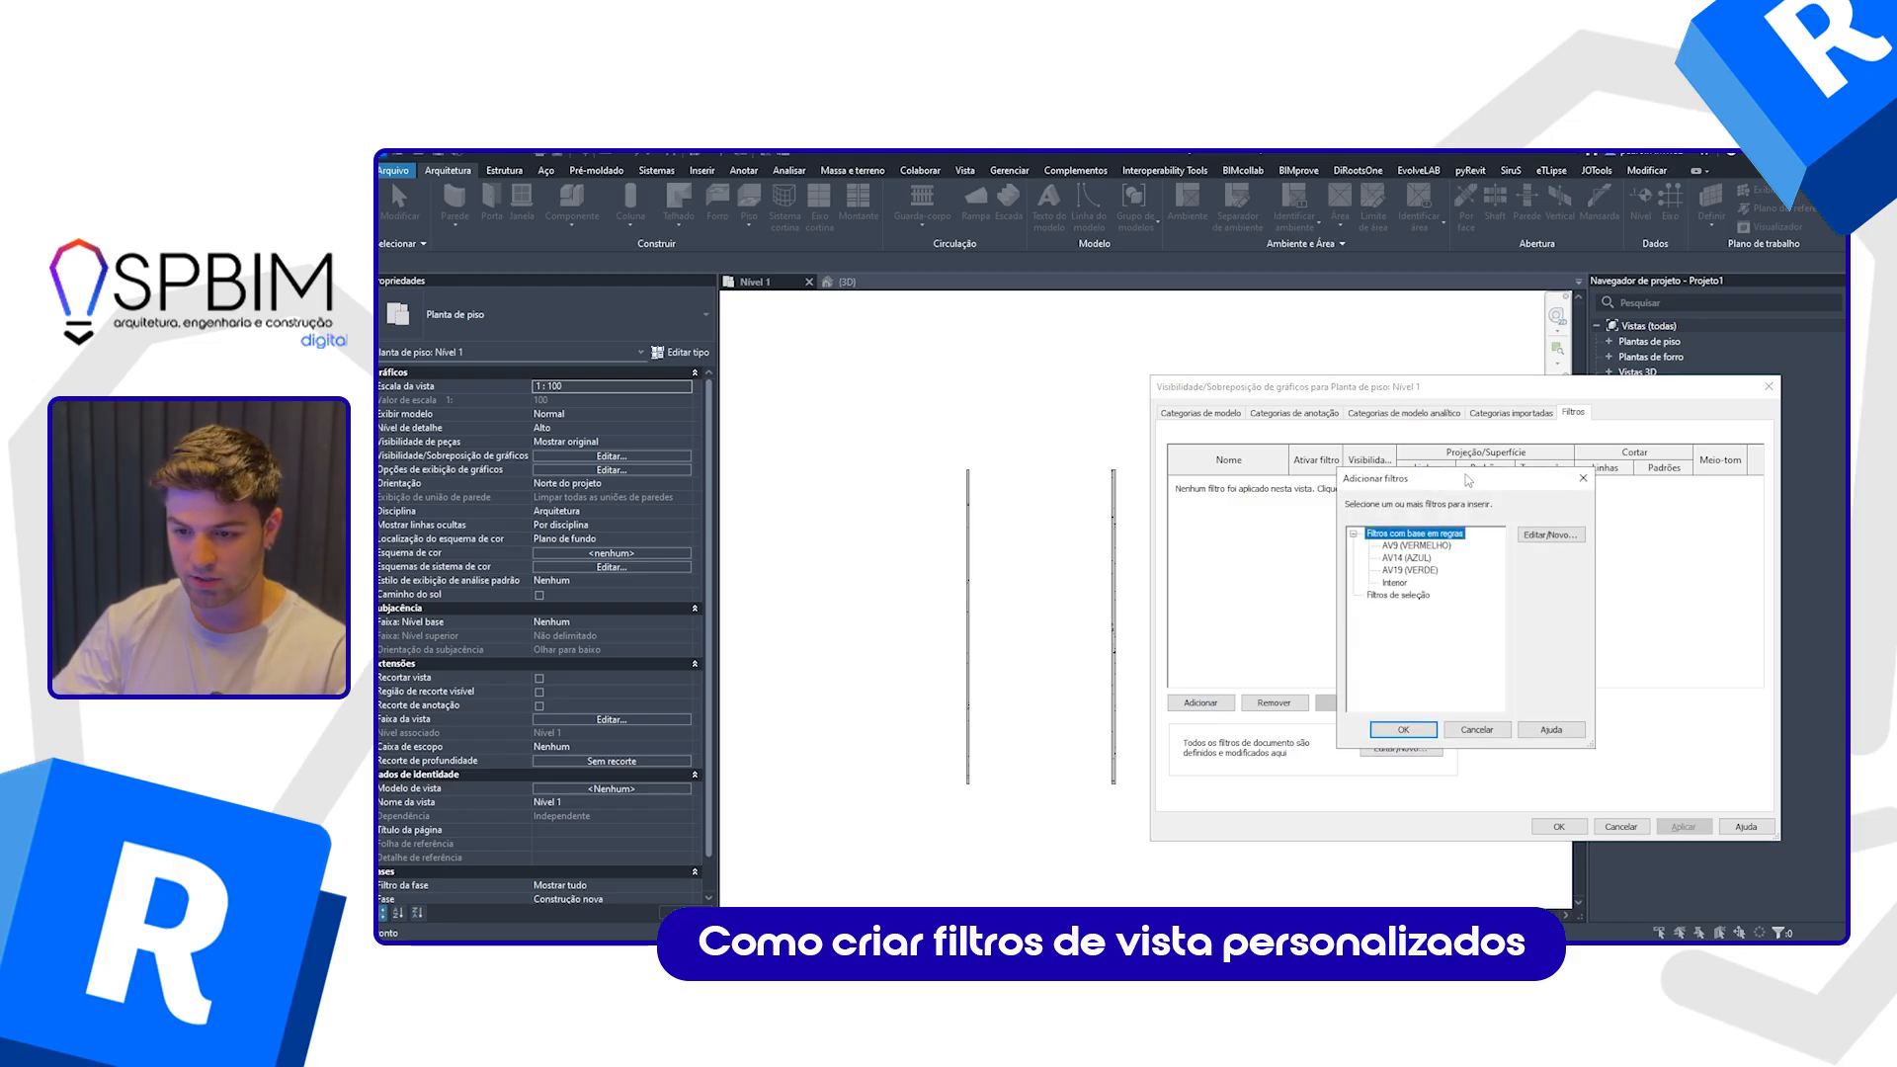
{"action": "left_click_drag", "start_coordinate": [1473, 483], "coordinate": [1452, 475]}
{"action": "left_click", "coordinate": [1411, 538]}
{"action": "left_click", "coordinate": [1408, 565], "text": "shift"}
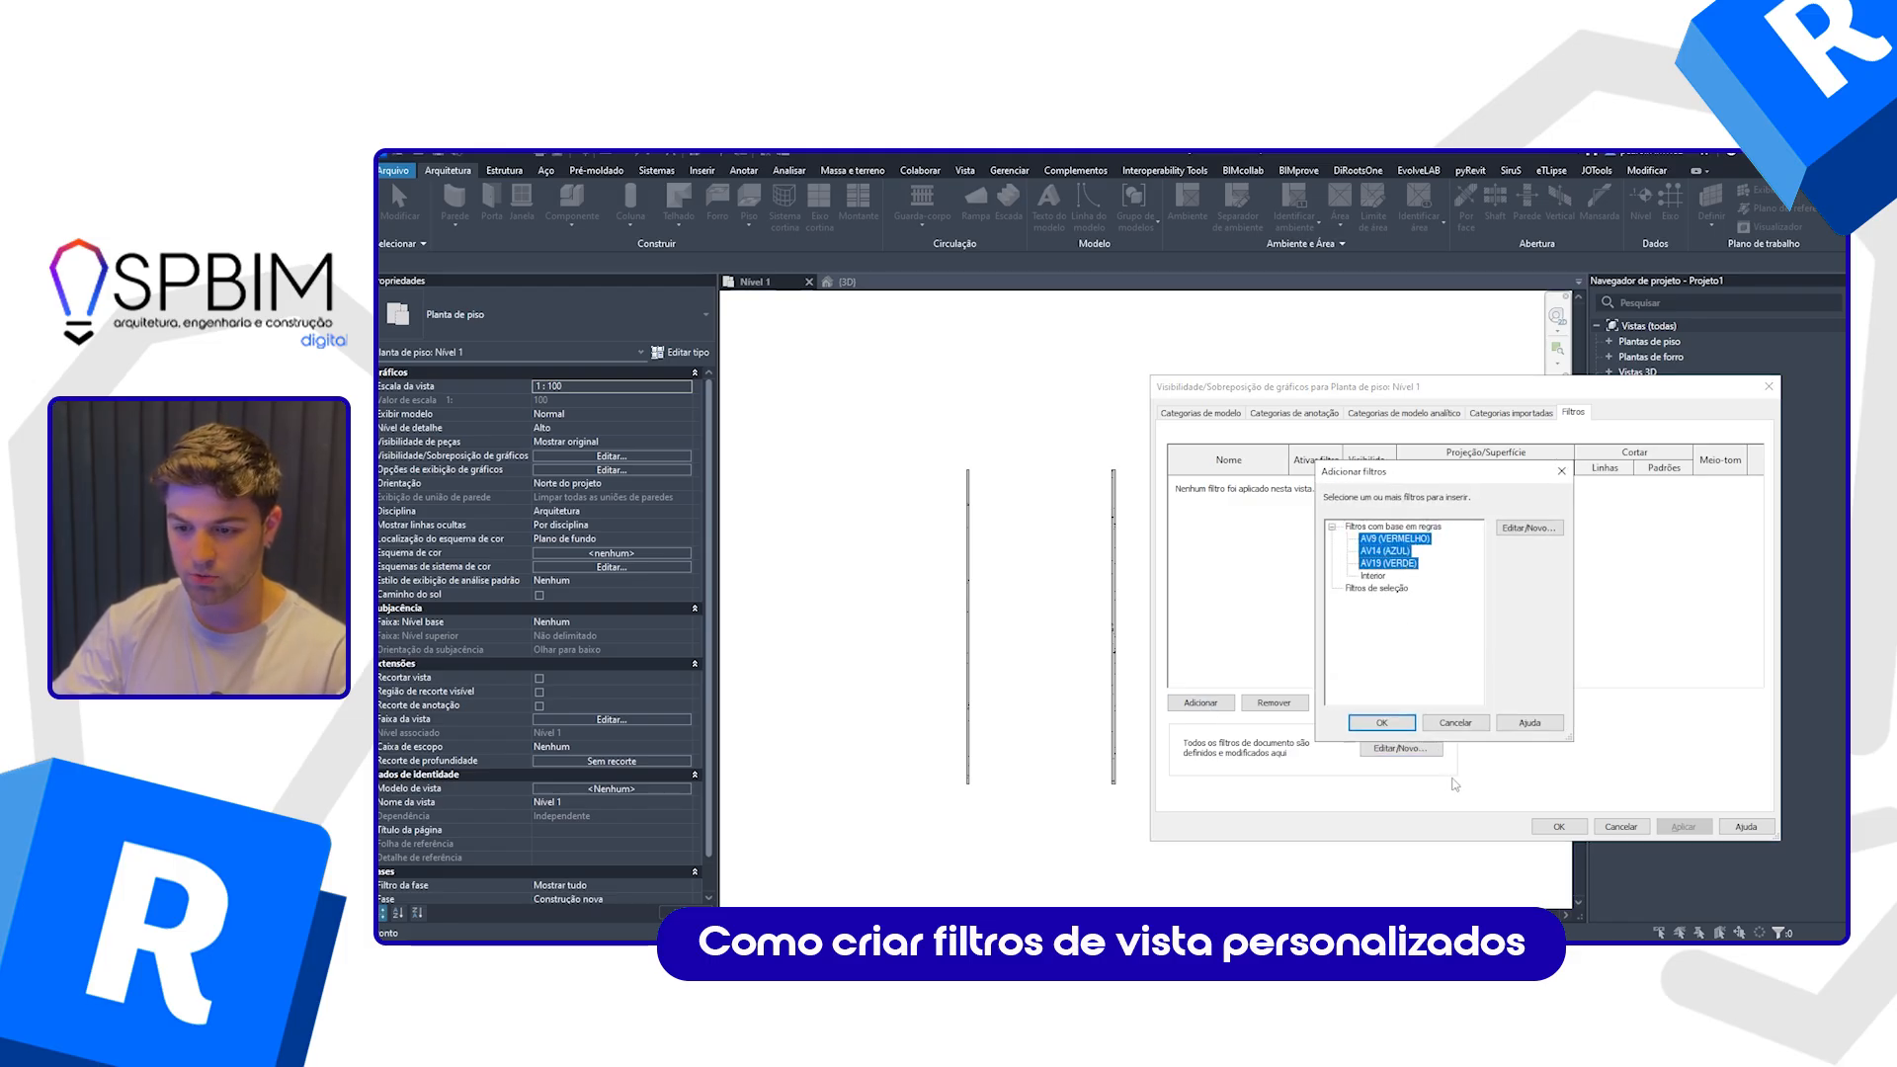
{"action": "left_click", "coordinate": [1380, 724]}
{"action": "left_click_drag", "start_coordinate": [1422, 389], "coordinate": [1436, 383]}
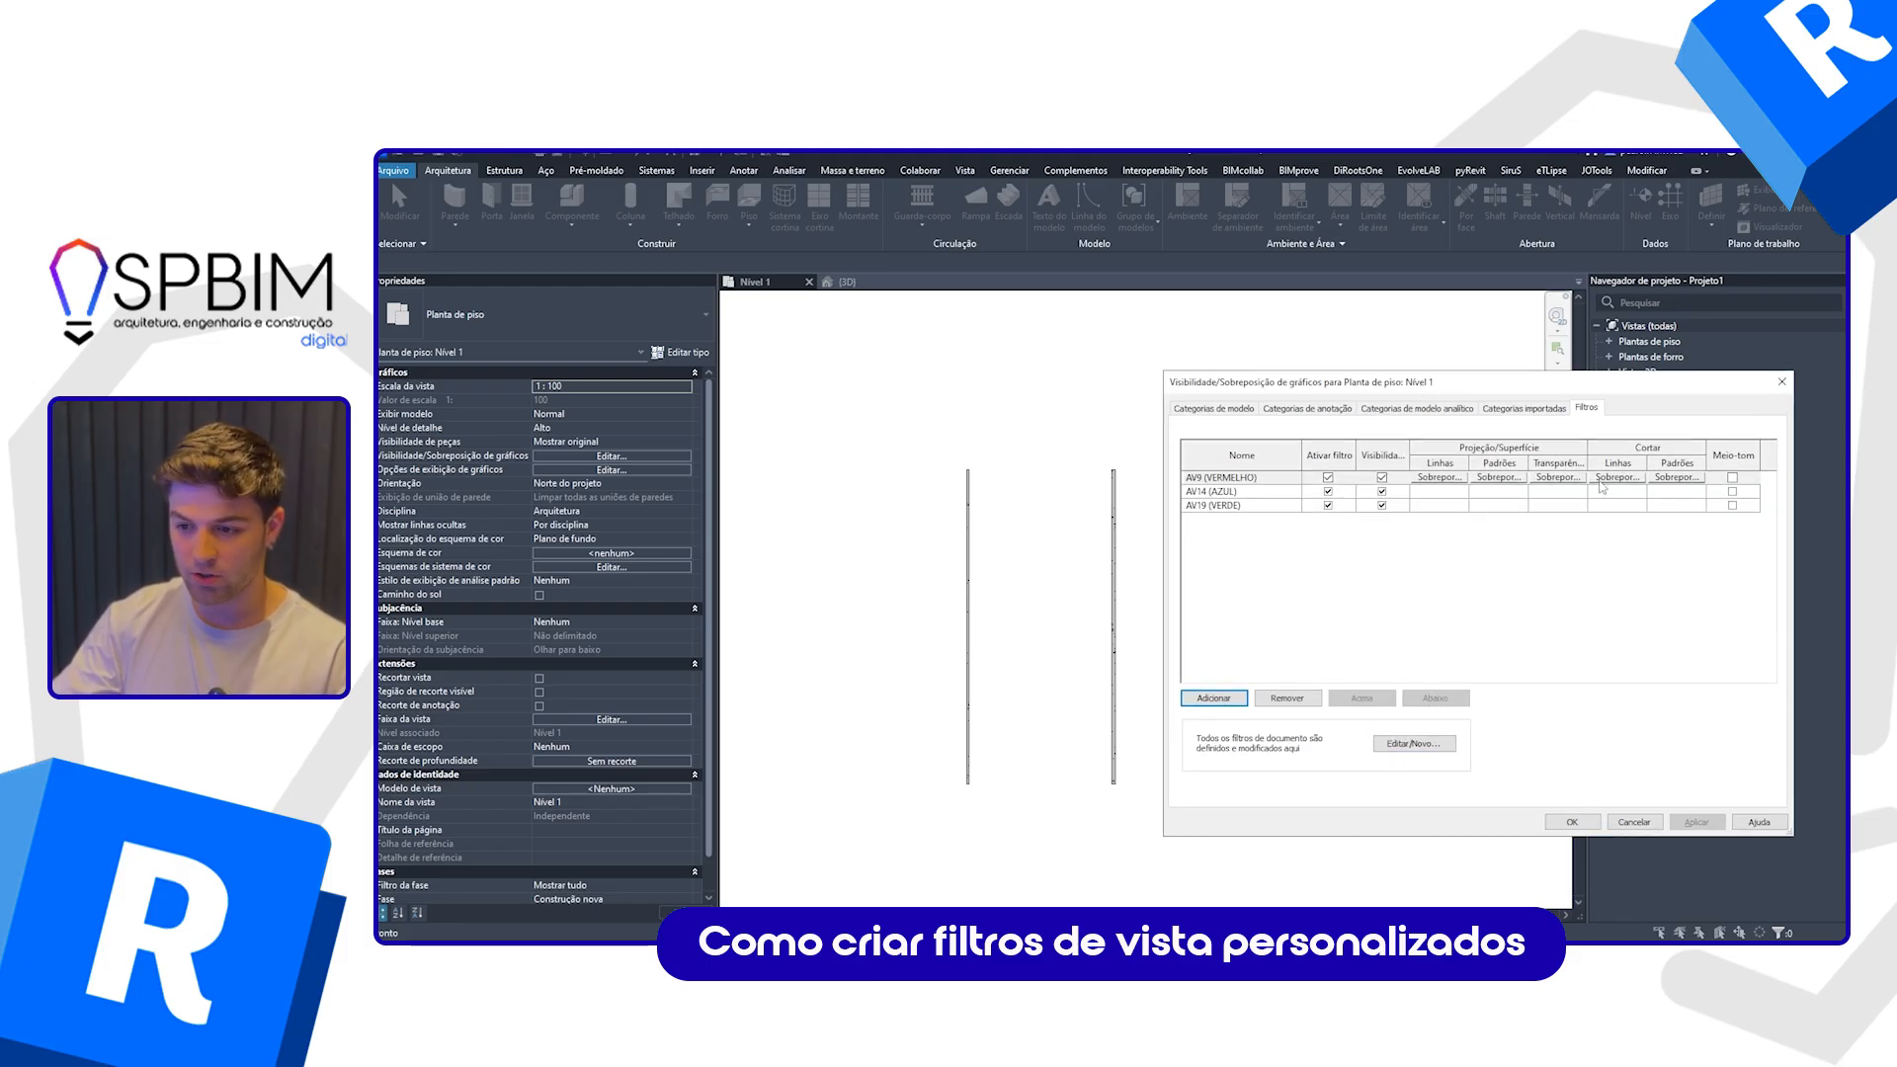
Step: Override the AV9 (VERMELHO) filter's cut foreground pattern with a solid fill in red (Vermelho)
{"action": "left_click", "coordinate": [1676, 479]}
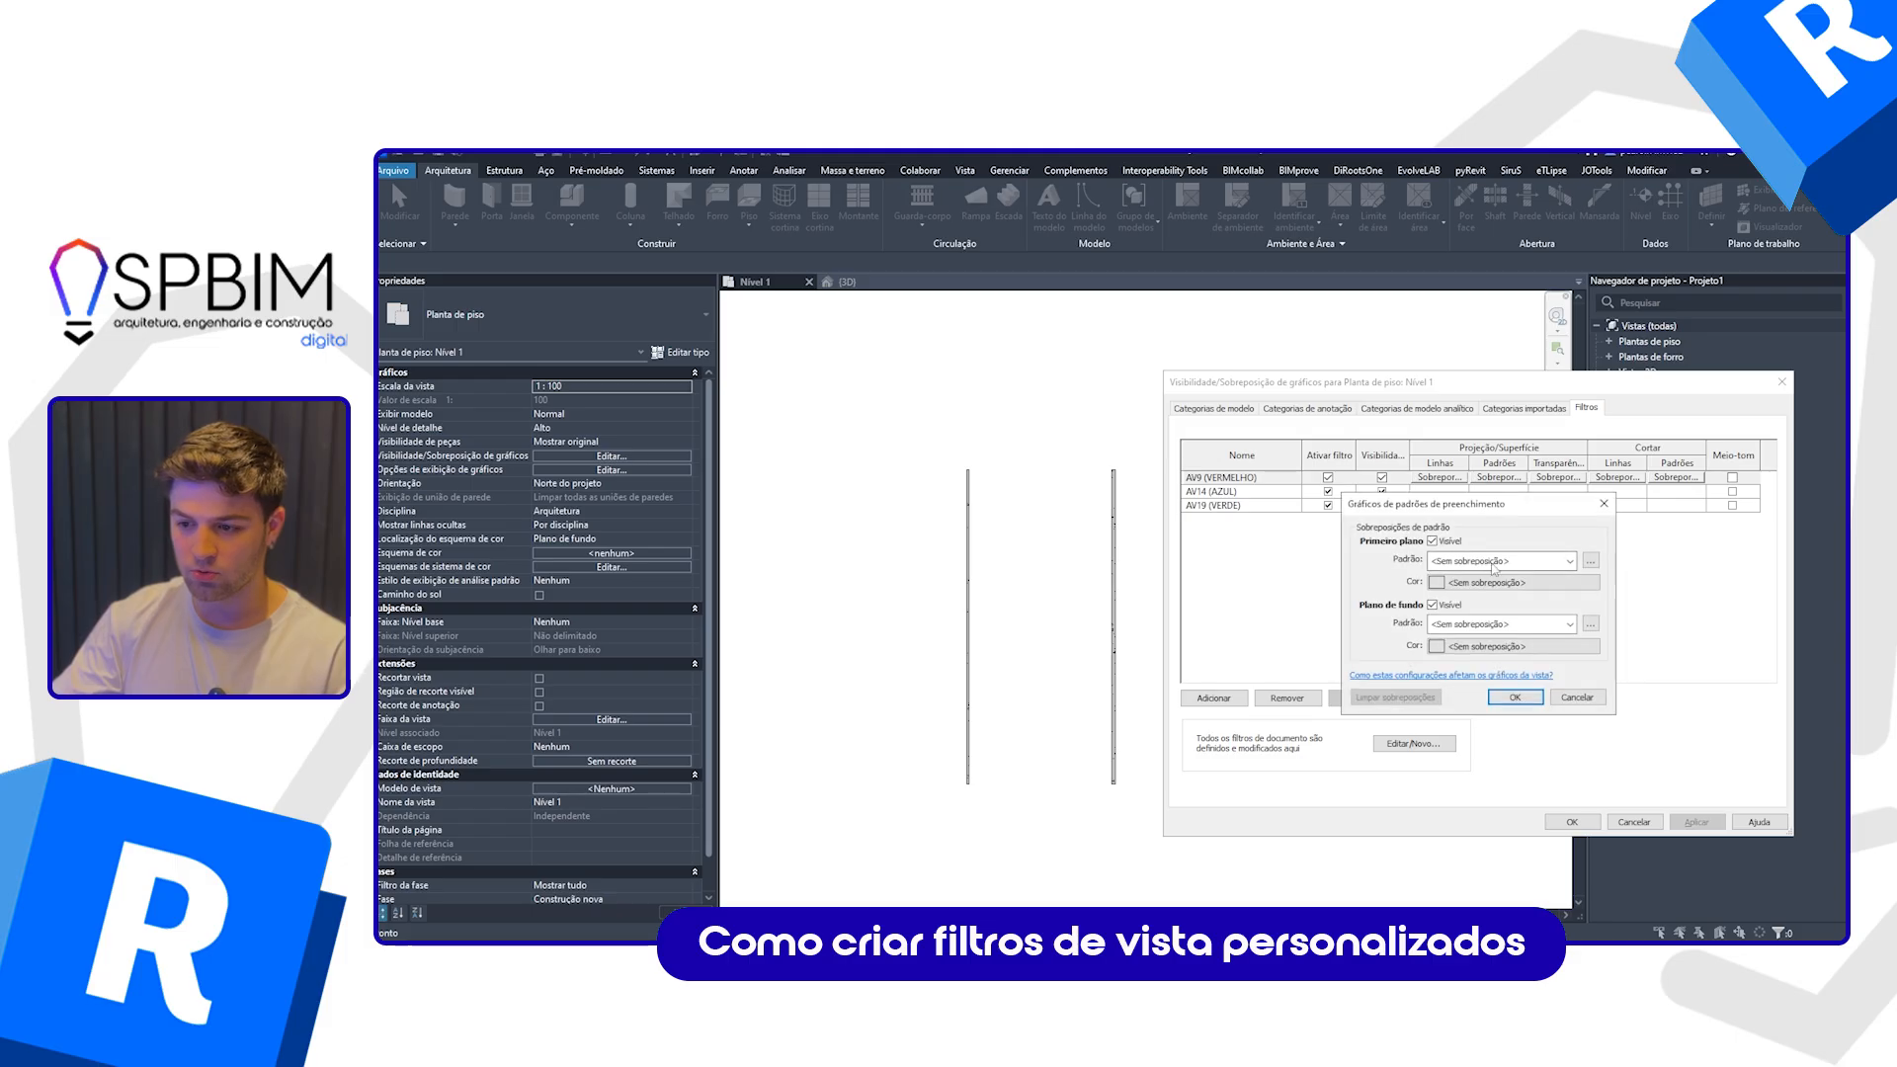
{"action": "left_click", "coordinate": [1494, 561]}
{"action": "left_click", "coordinate": [1482, 575]}
{"action": "left_click", "coordinate": [1482, 583]}
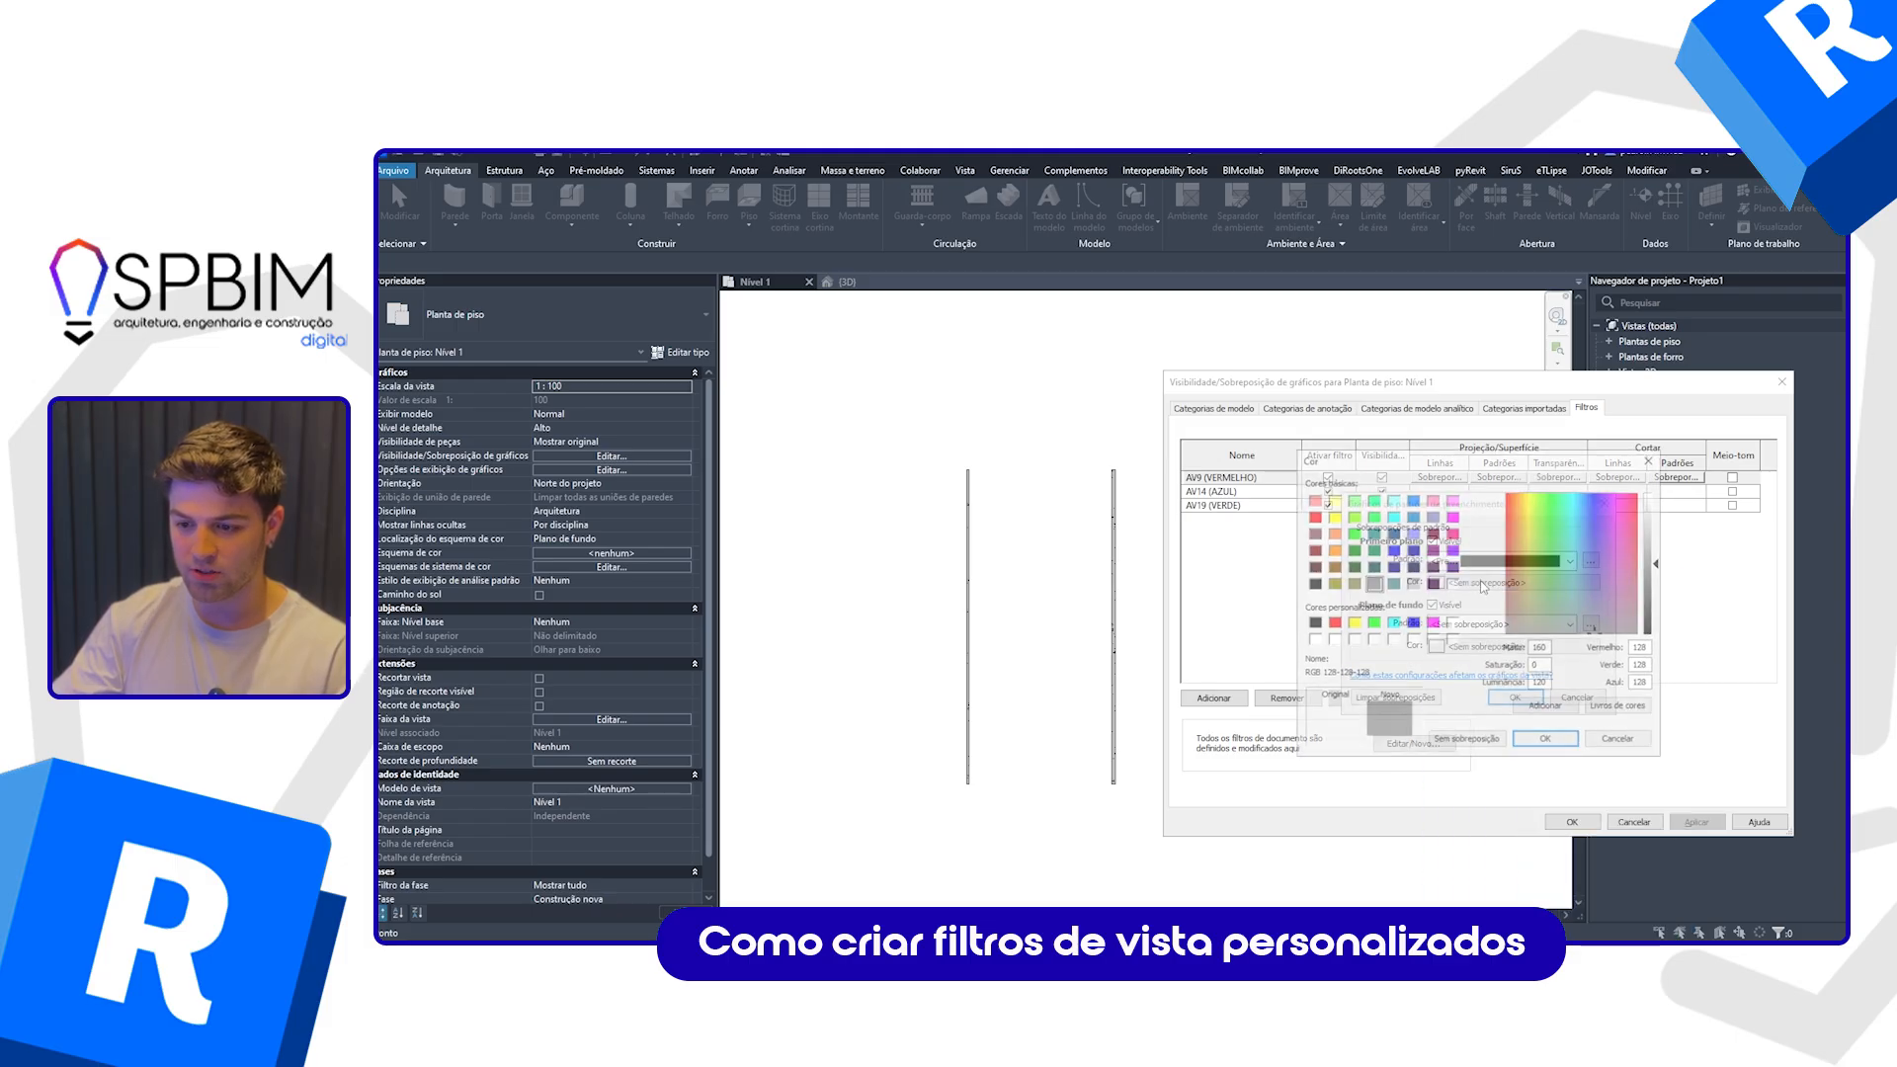
{"action": "left_click", "coordinate": [1312, 514]}
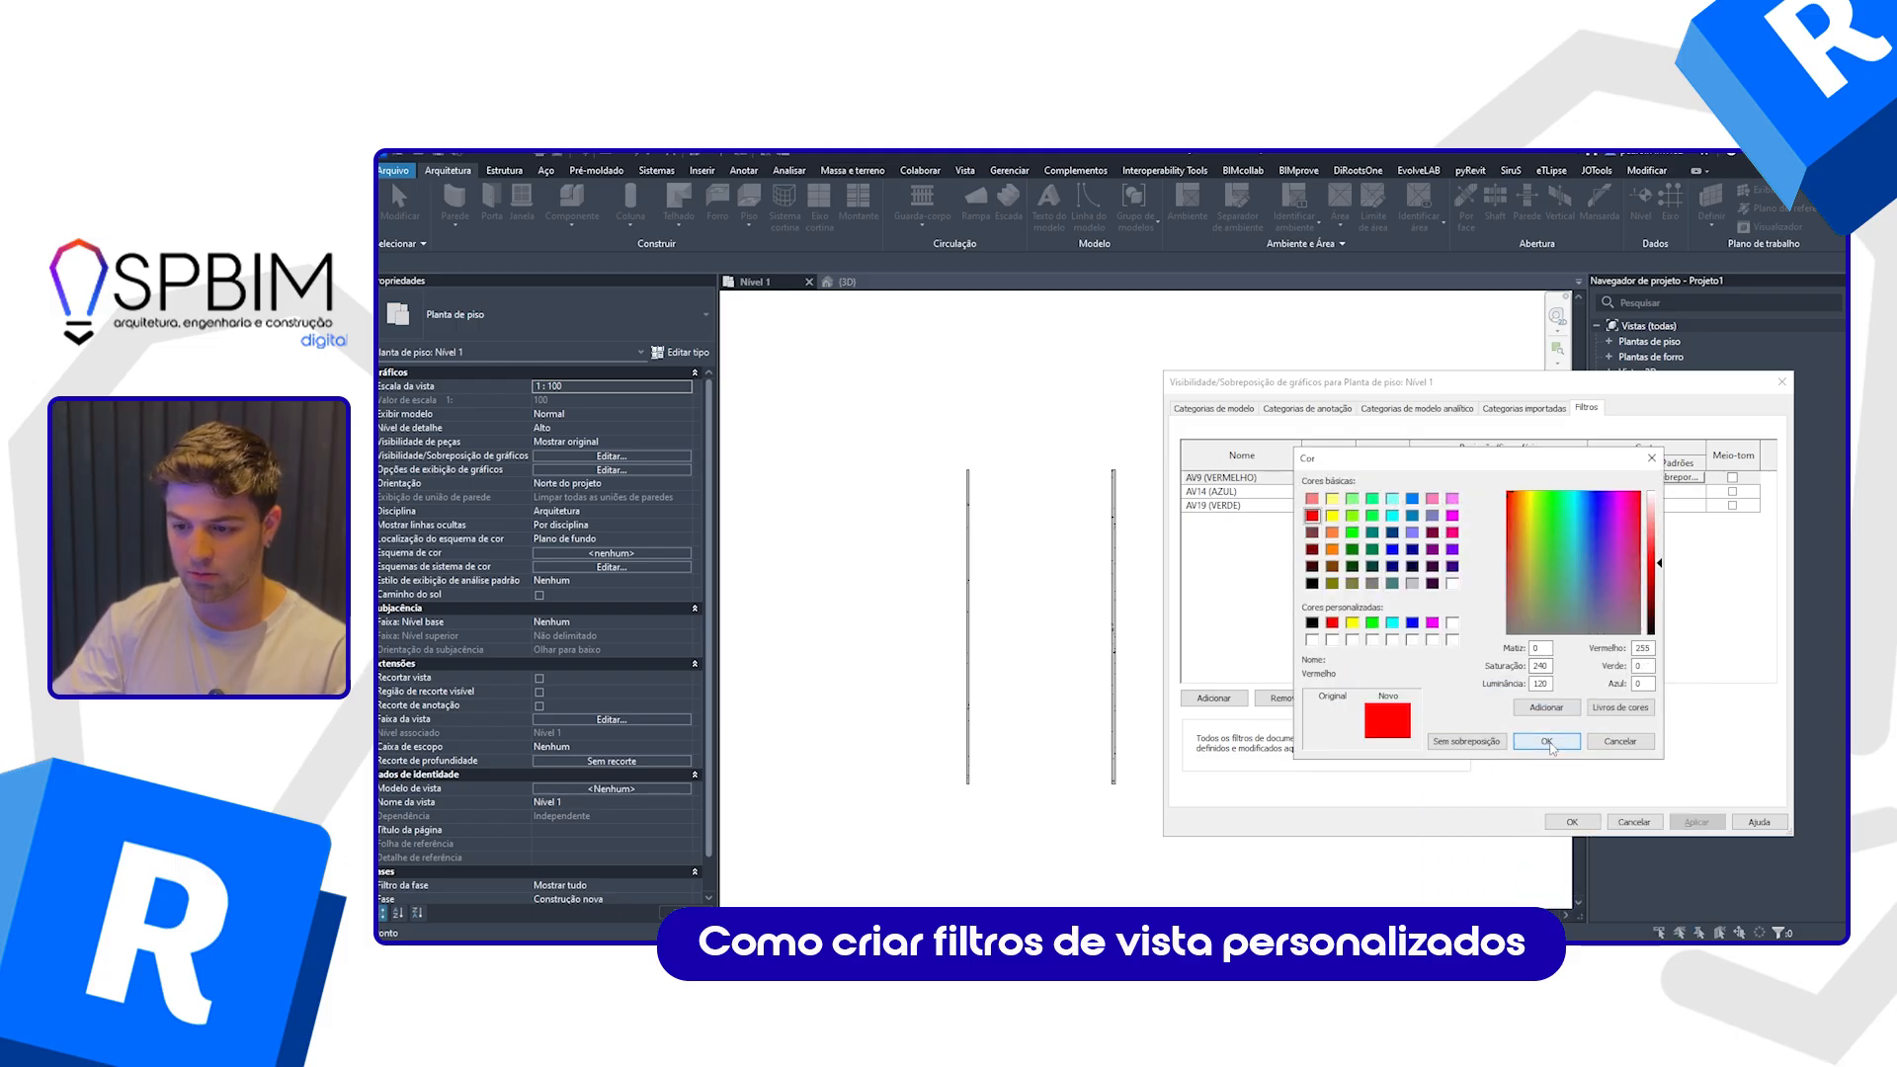
{"action": "left_click", "coordinate": [1546, 741]}
{"action": "left_click", "coordinate": [1503, 698]}
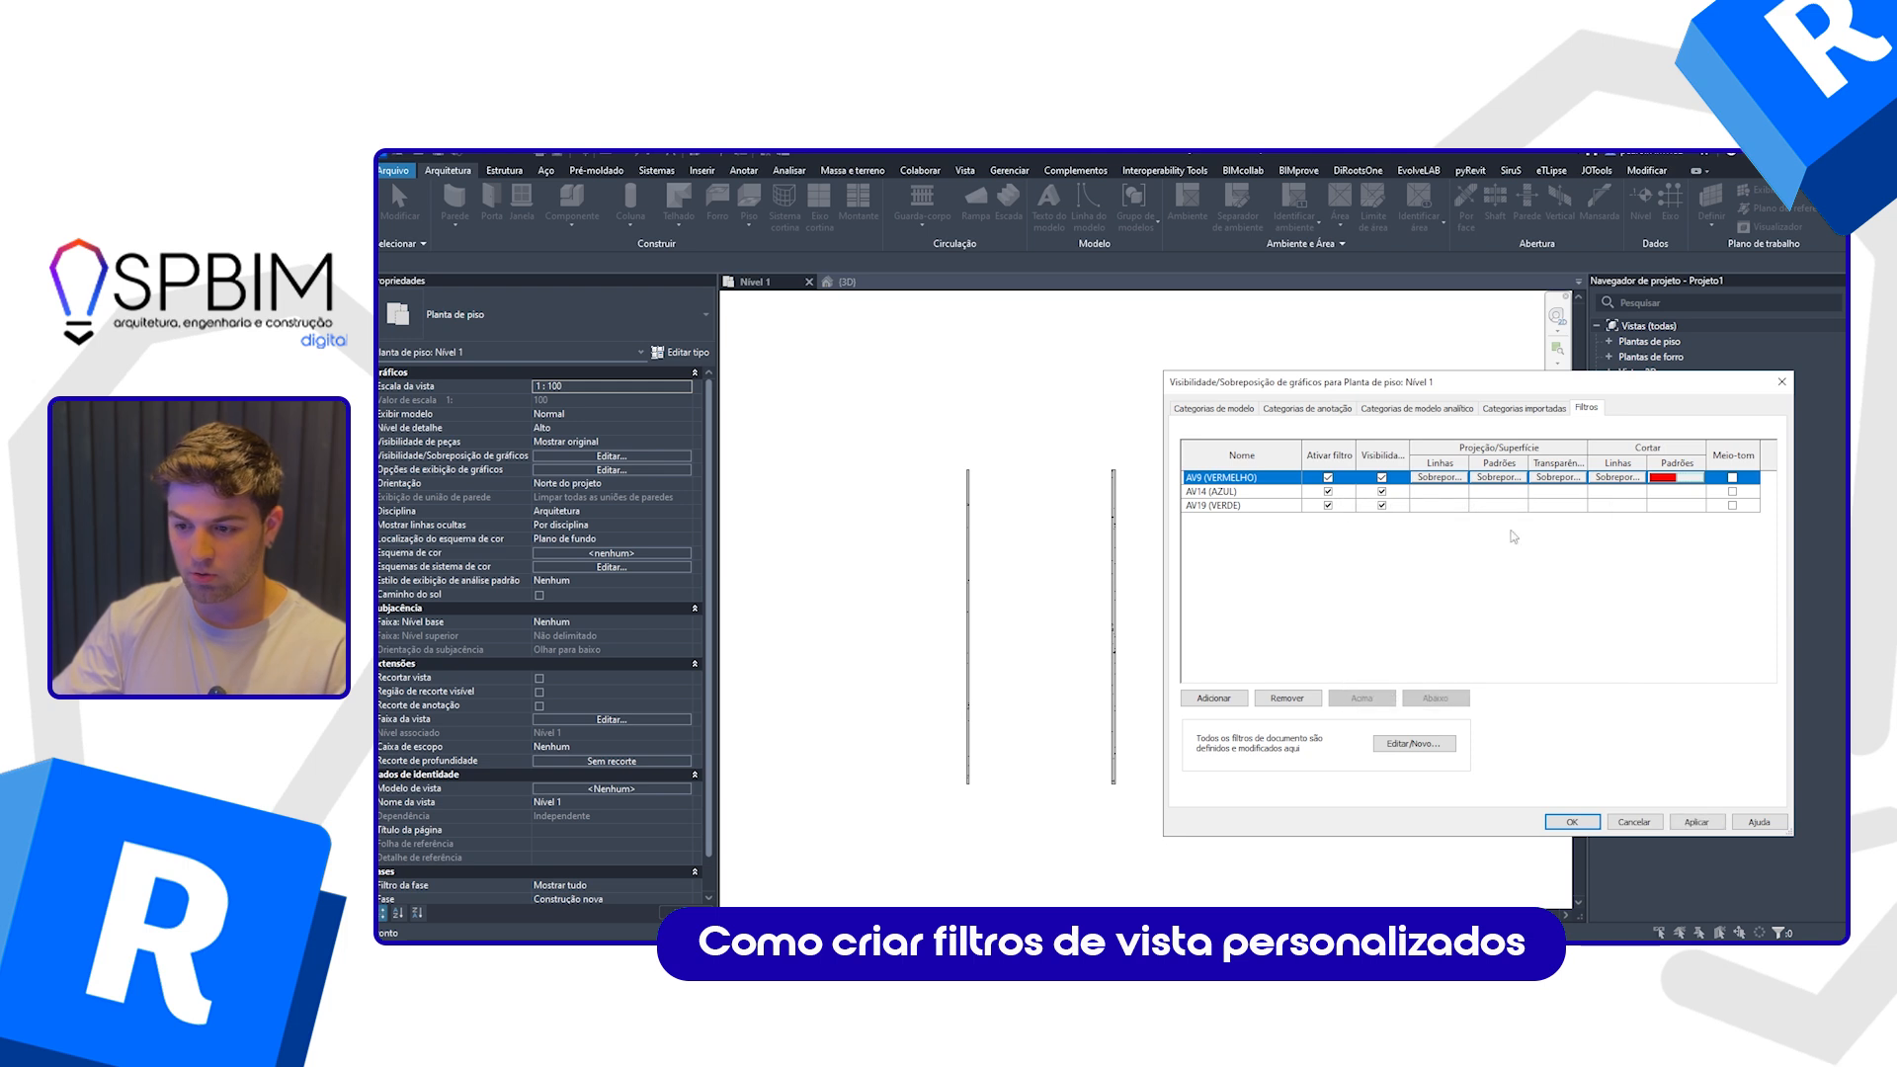
Step: Override the AV14 (AZUL) filter's cut foreground pattern with a solid fill in blue, RGB 000-128-255
{"action": "left_click", "coordinate": [1677, 494]}
{"action": "left_click", "coordinate": [1676, 494]}
{"action": "left_click", "coordinate": [1522, 560]}
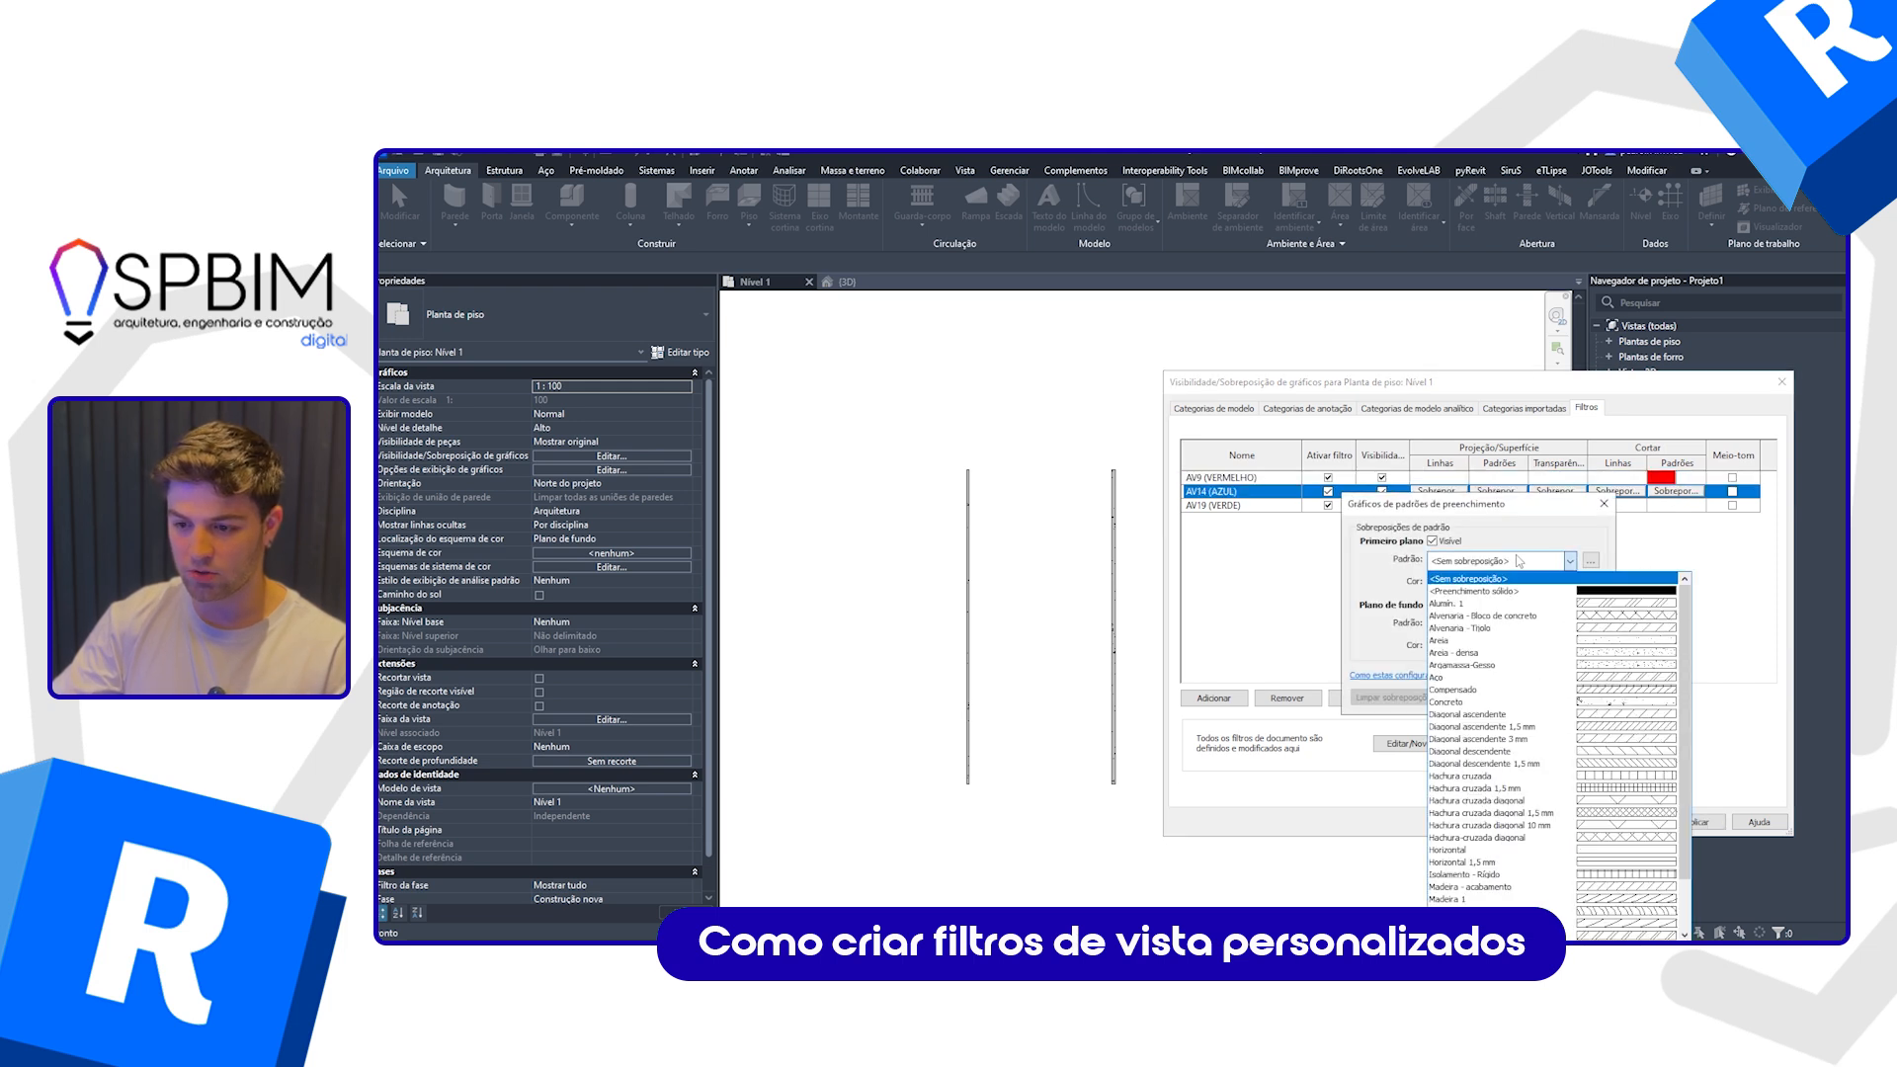
{"action": "left_click", "coordinate": [1477, 590]}
{"action": "left_click", "coordinate": [1472, 585]}
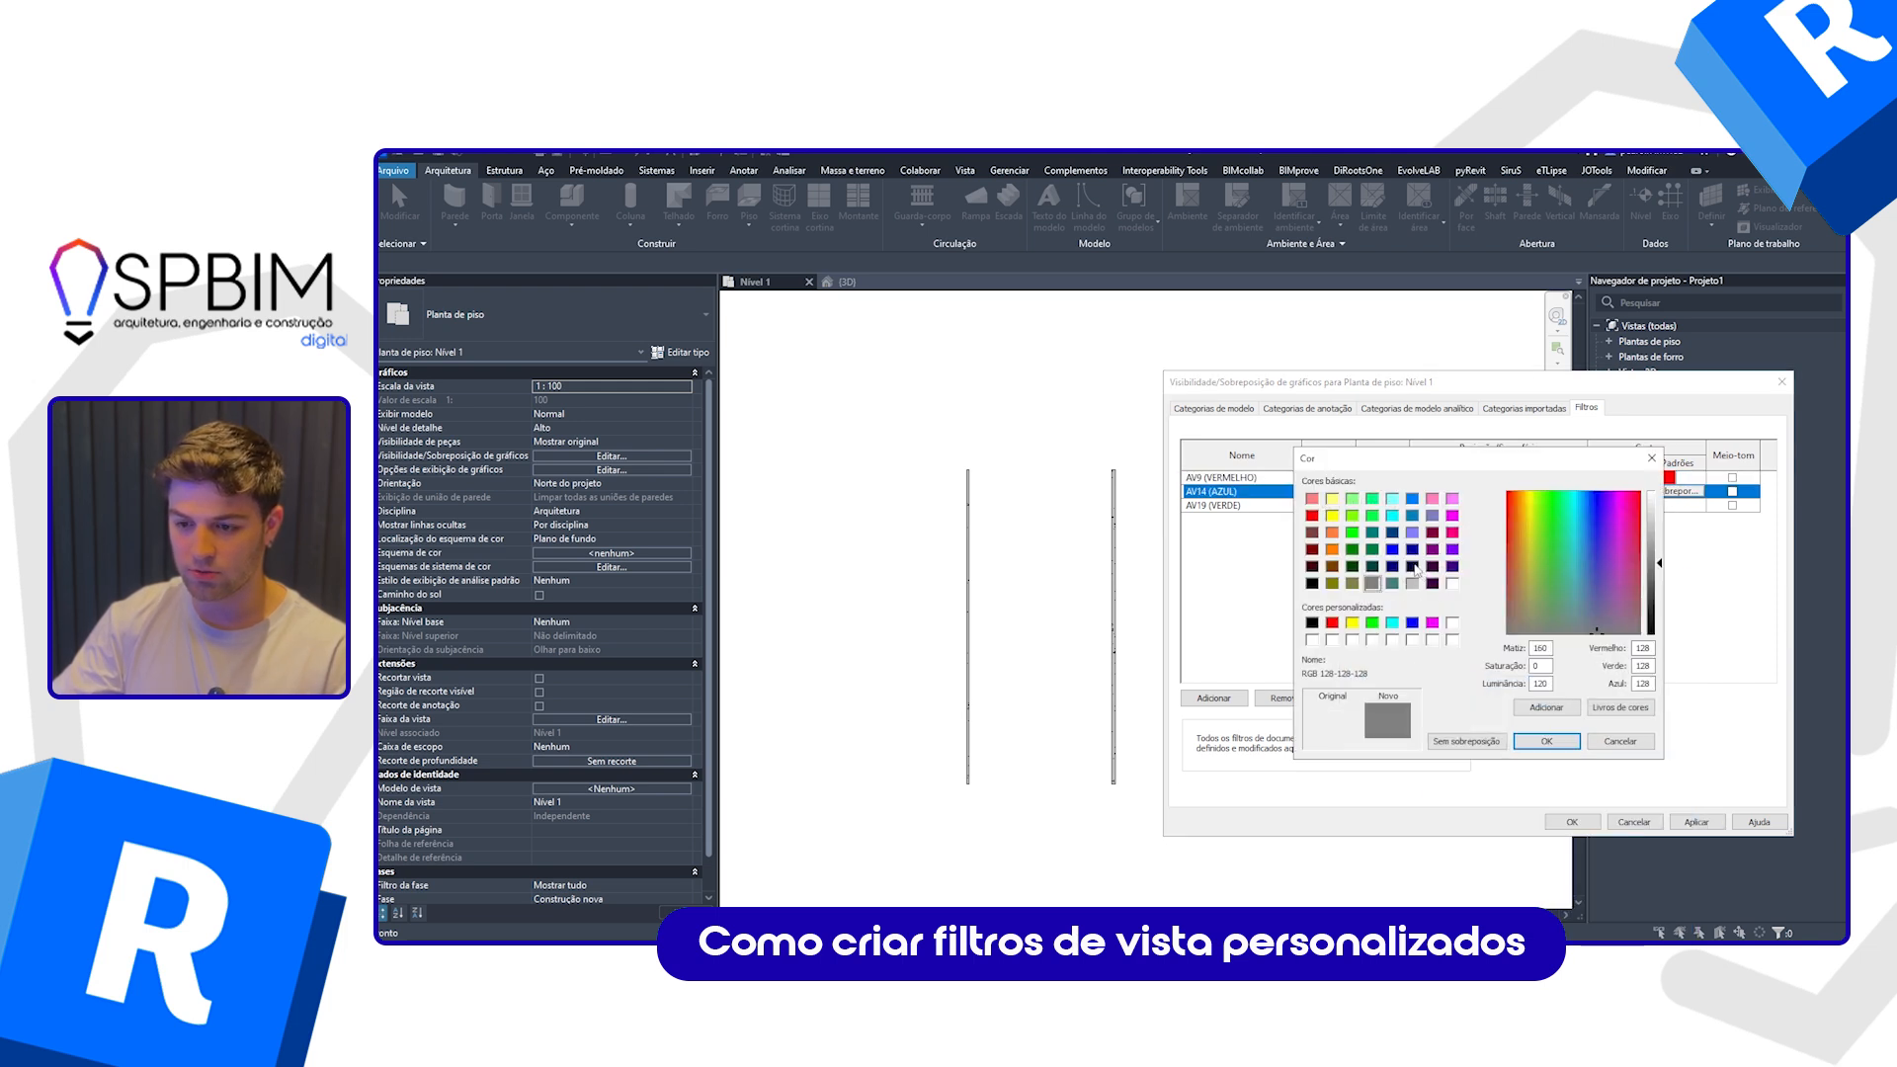
{"action": "left_click", "coordinate": [1413, 499]}
{"action": "left_click", "coordinate": [1544, 742]}
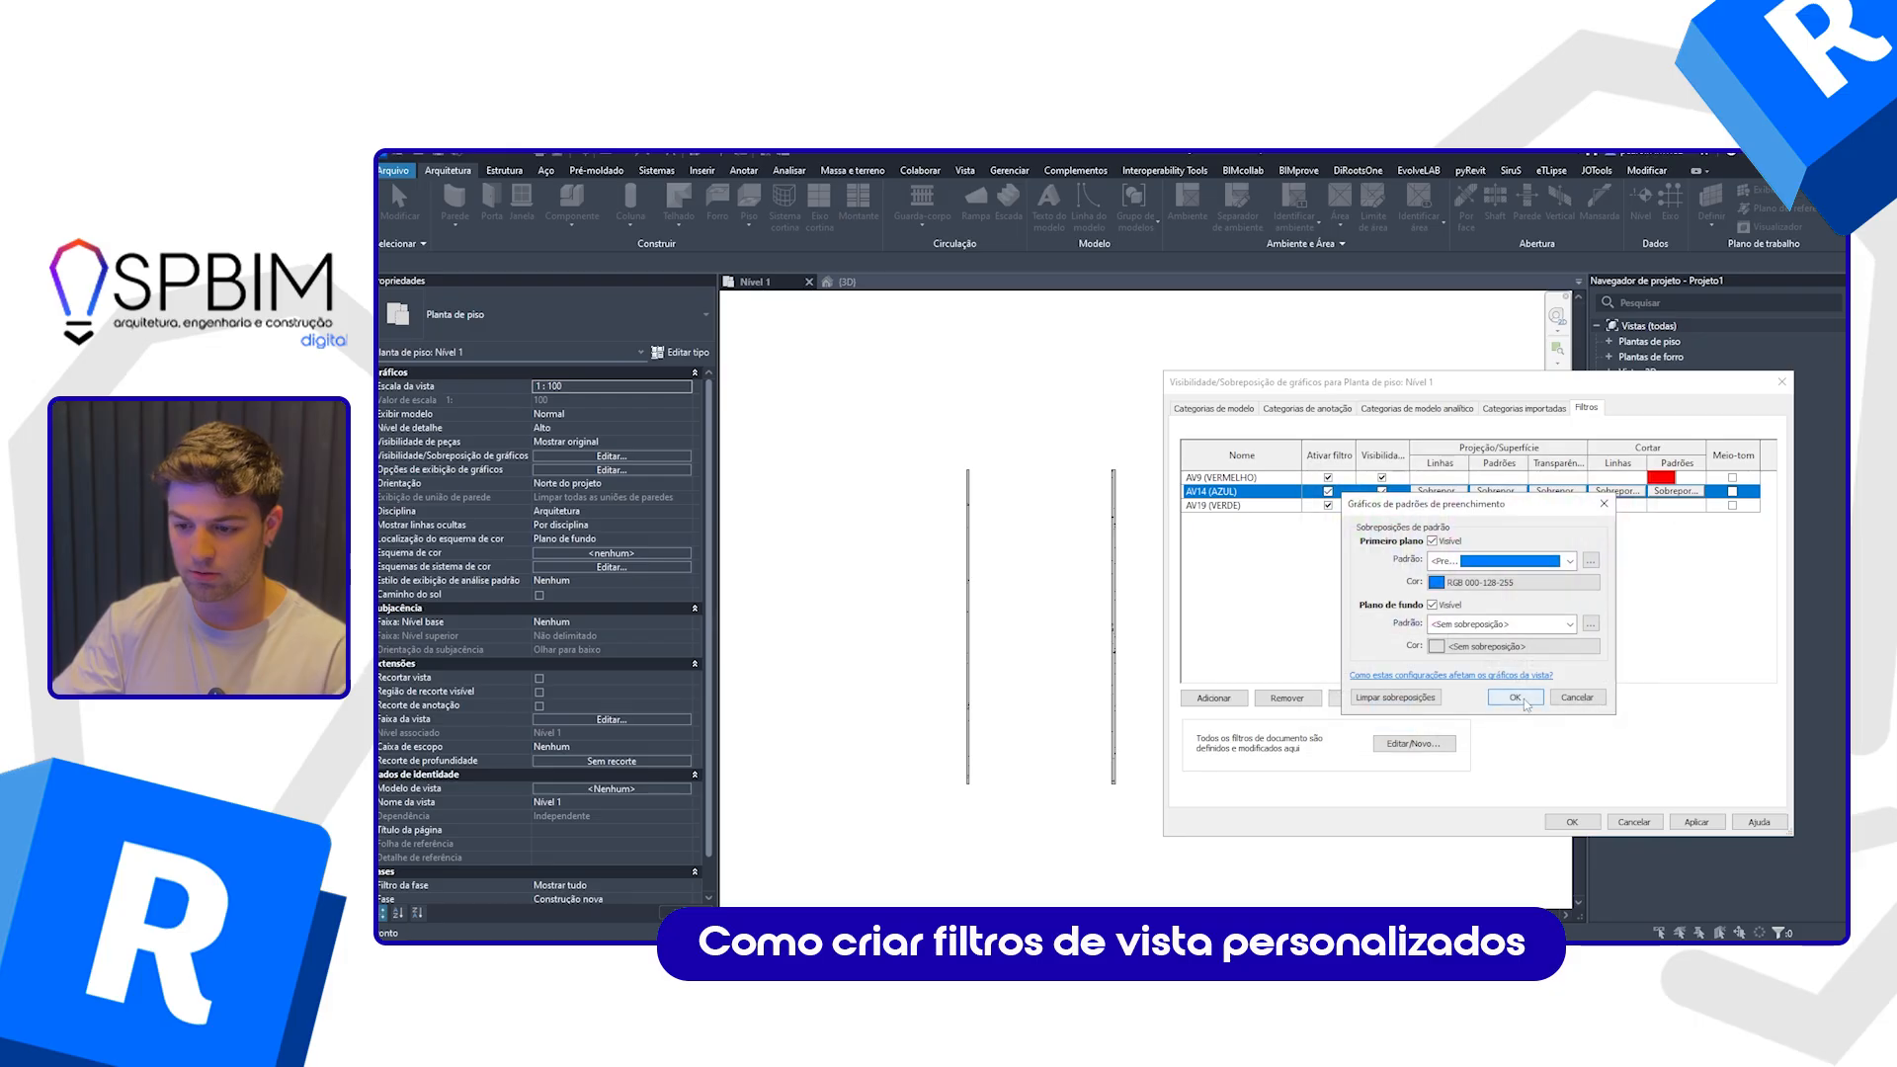
{"action": "left_click", "coordinate": [1524, 704]}
Step: Override the AV19 (VERDE) filter's cut foreground pattern with a solid fill in green (Verde) and accept the Nível 1 view overrides
{"action": "left_click", "coordinate": [1676, 504]}
{"action": "left_click", "coordinate": [1677, 505]}
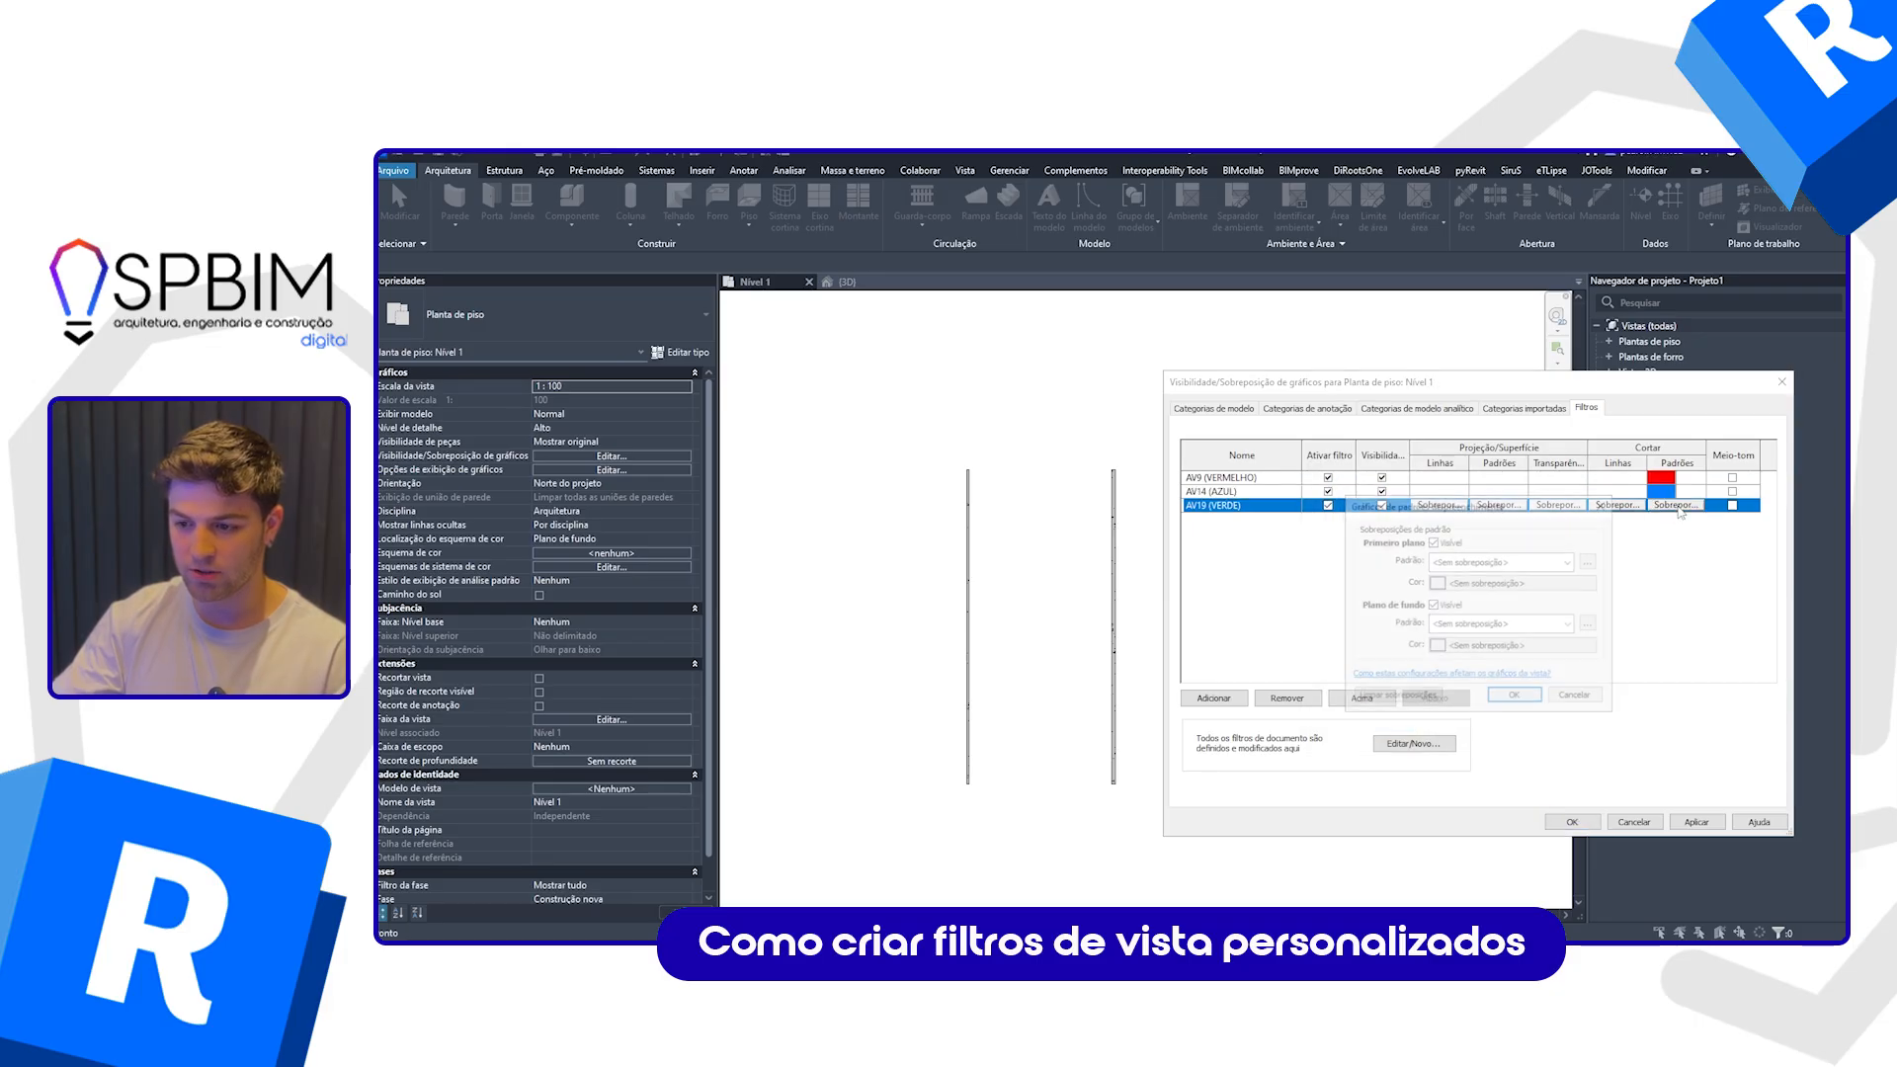
{"action": "left_click", "coordinate": [1473, 562]}
{"action": "left_click", "coordinate": [1477, 591]}
{"action": "left_click", "coordinate": [1481, 583]}
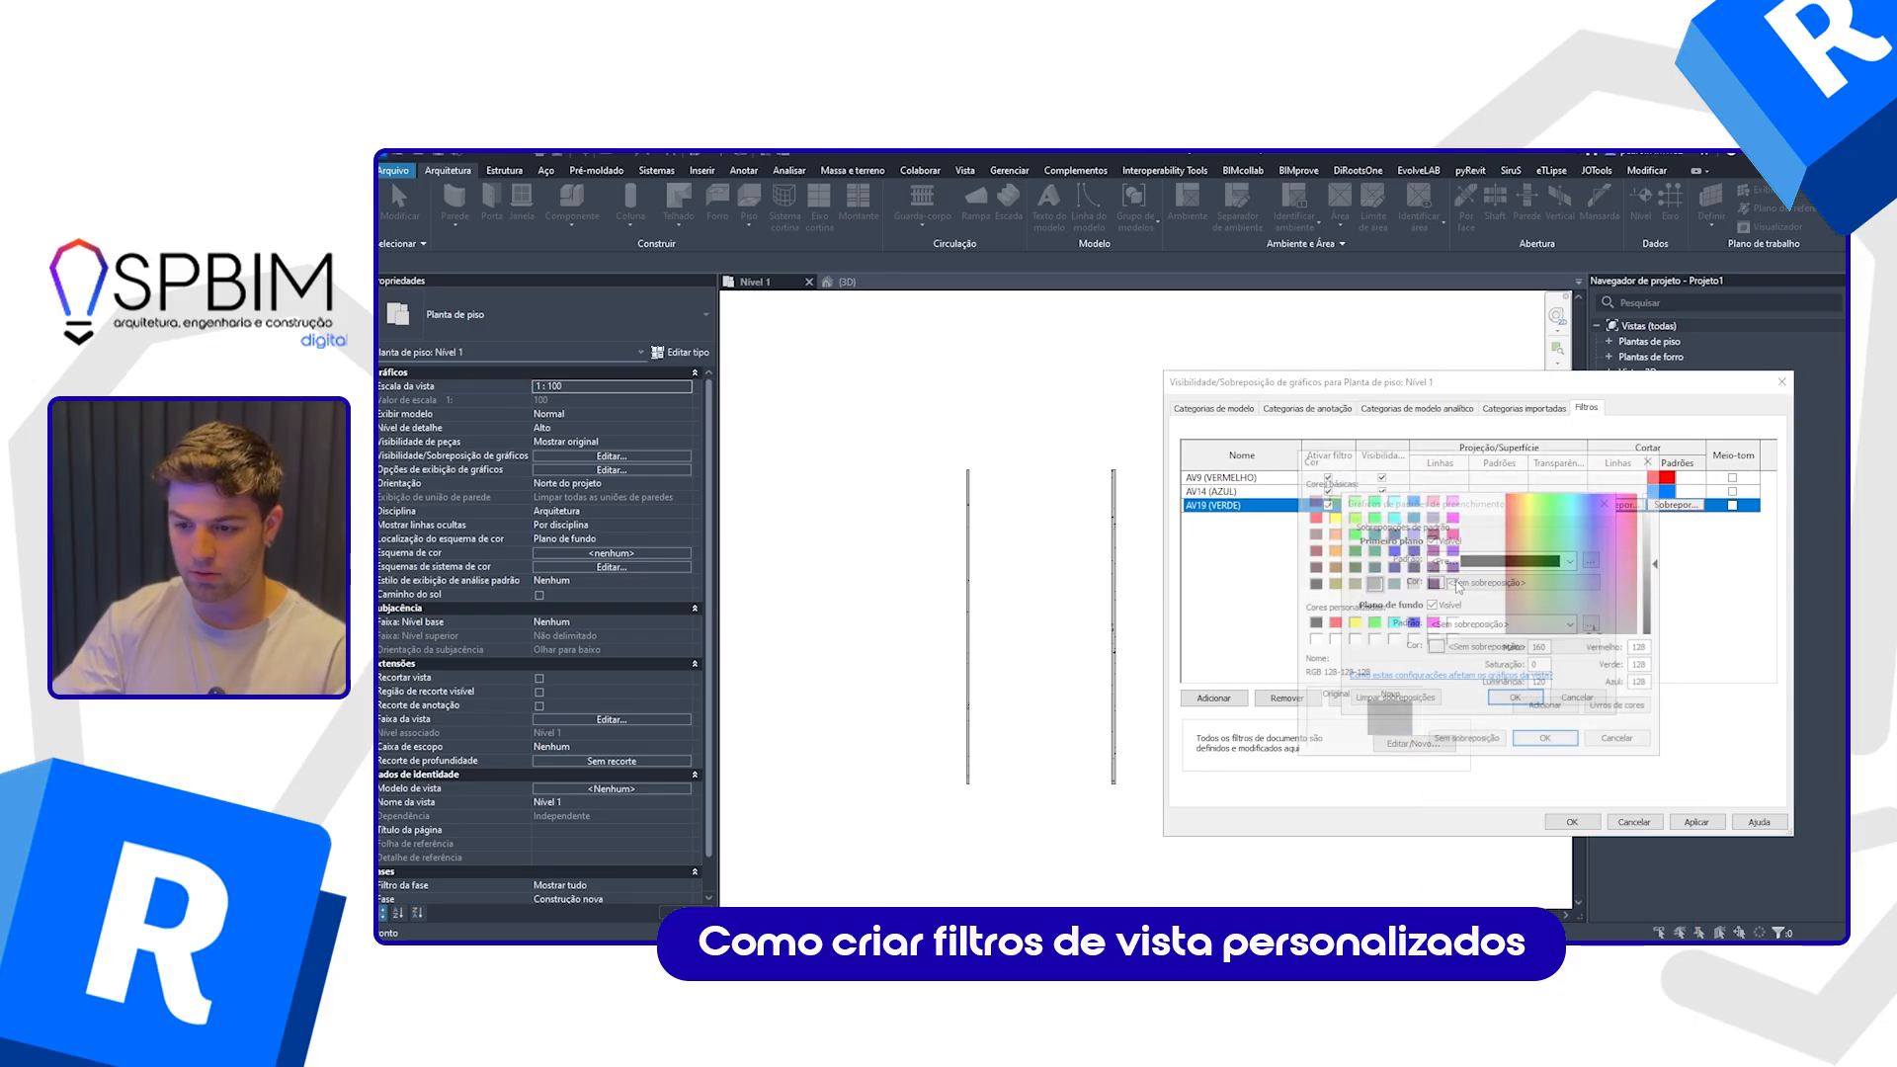
{"action": "left_click", "coordinate": [1352, 534]}
{"action": "left_click", "coordinate": [1546, 741]}
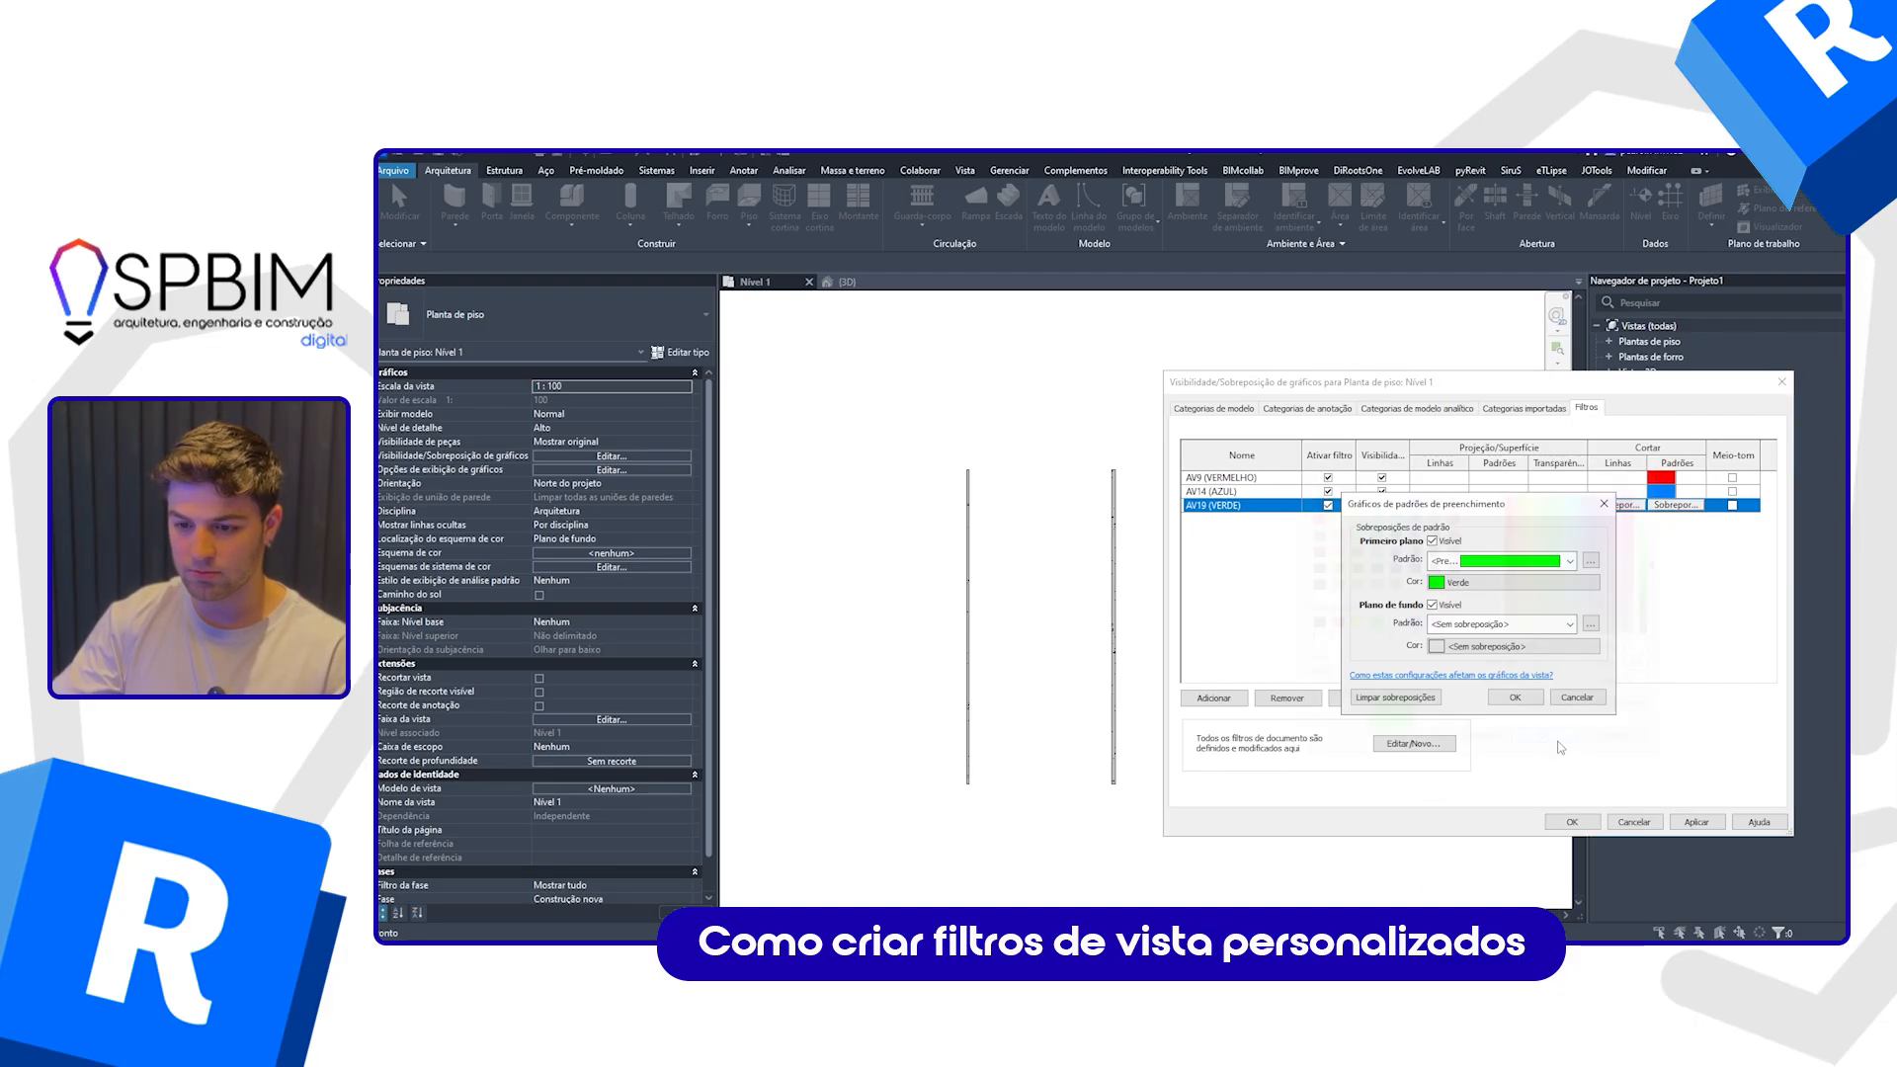
{"action": "left_click", "coordinate": [1524, 703]}
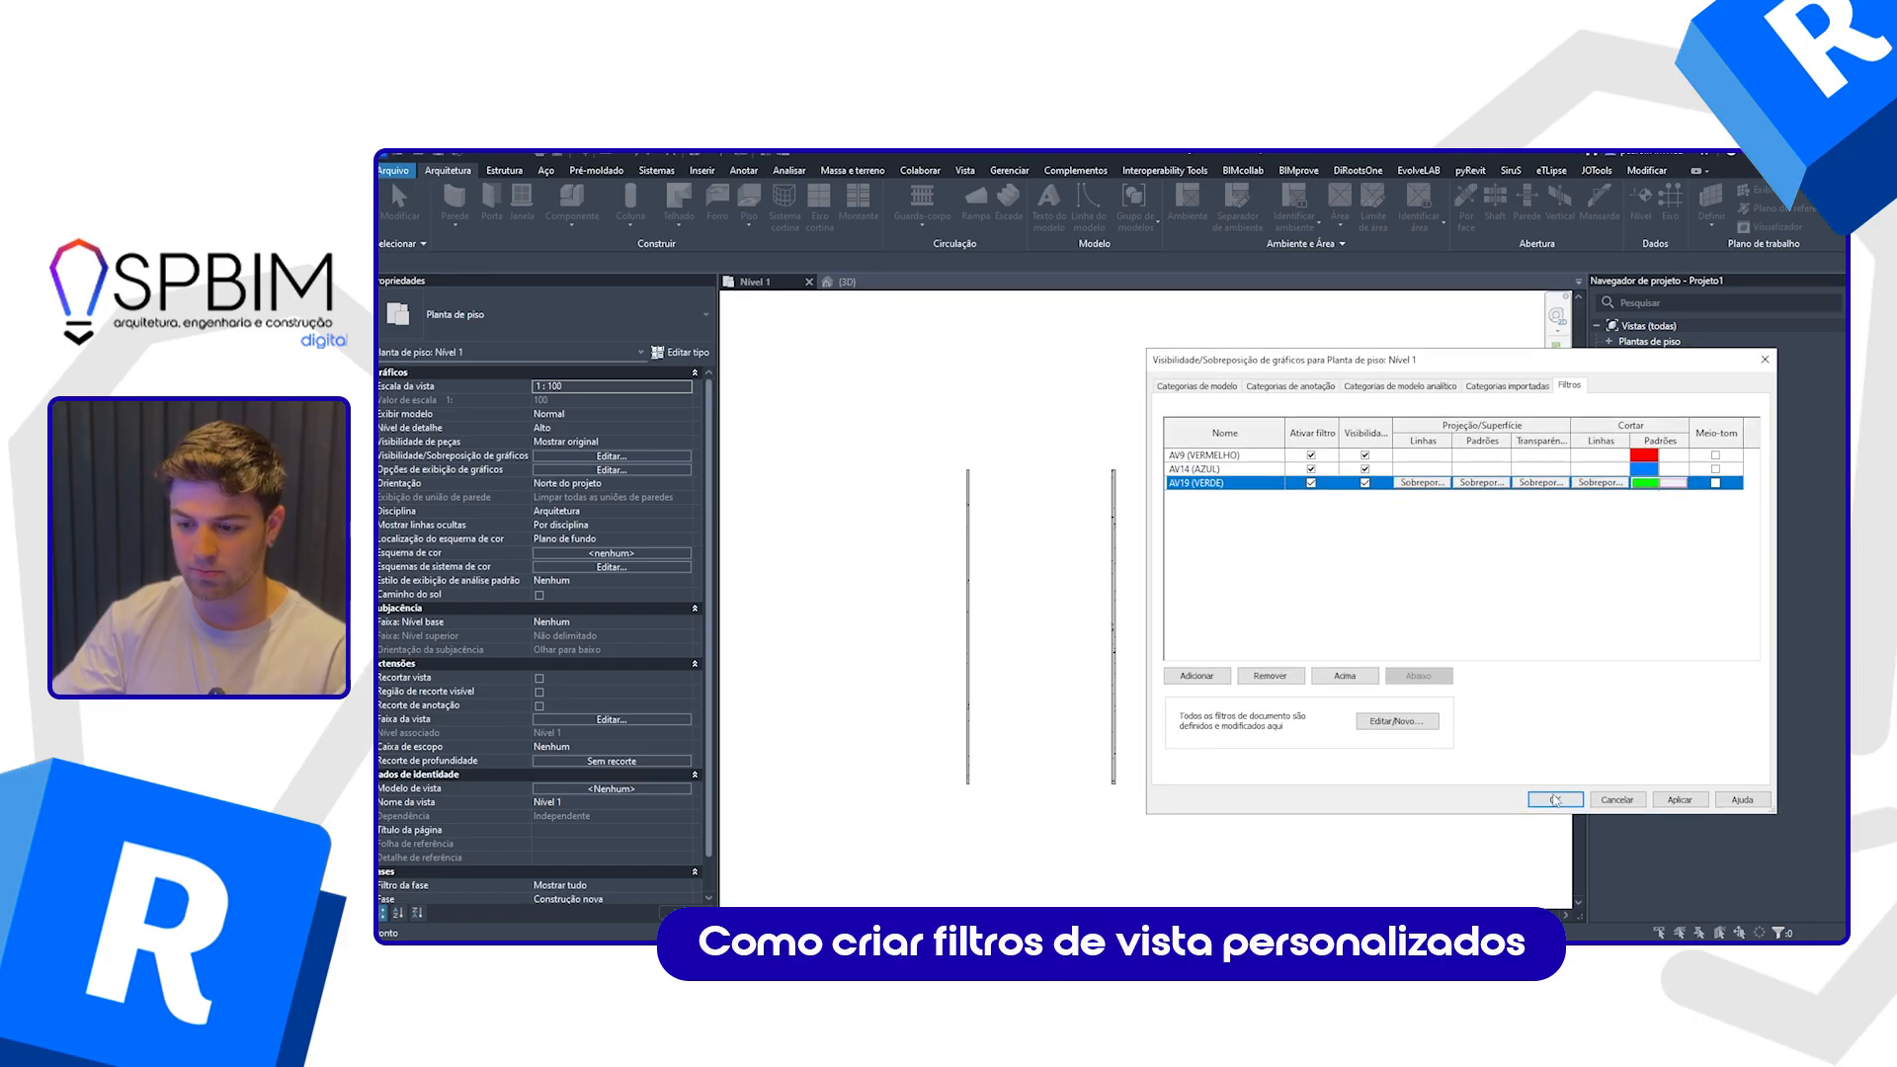
{"action": "left_click", "coordinate": [1572, 822]}
Step: Tile the Nível 1 floor plan and the 3D view side by side, with the walls framed in the plan
{"action": "scroll", "coordinate": [1048, 601], "scroll_direction": "up", "scroll_amount": 1}
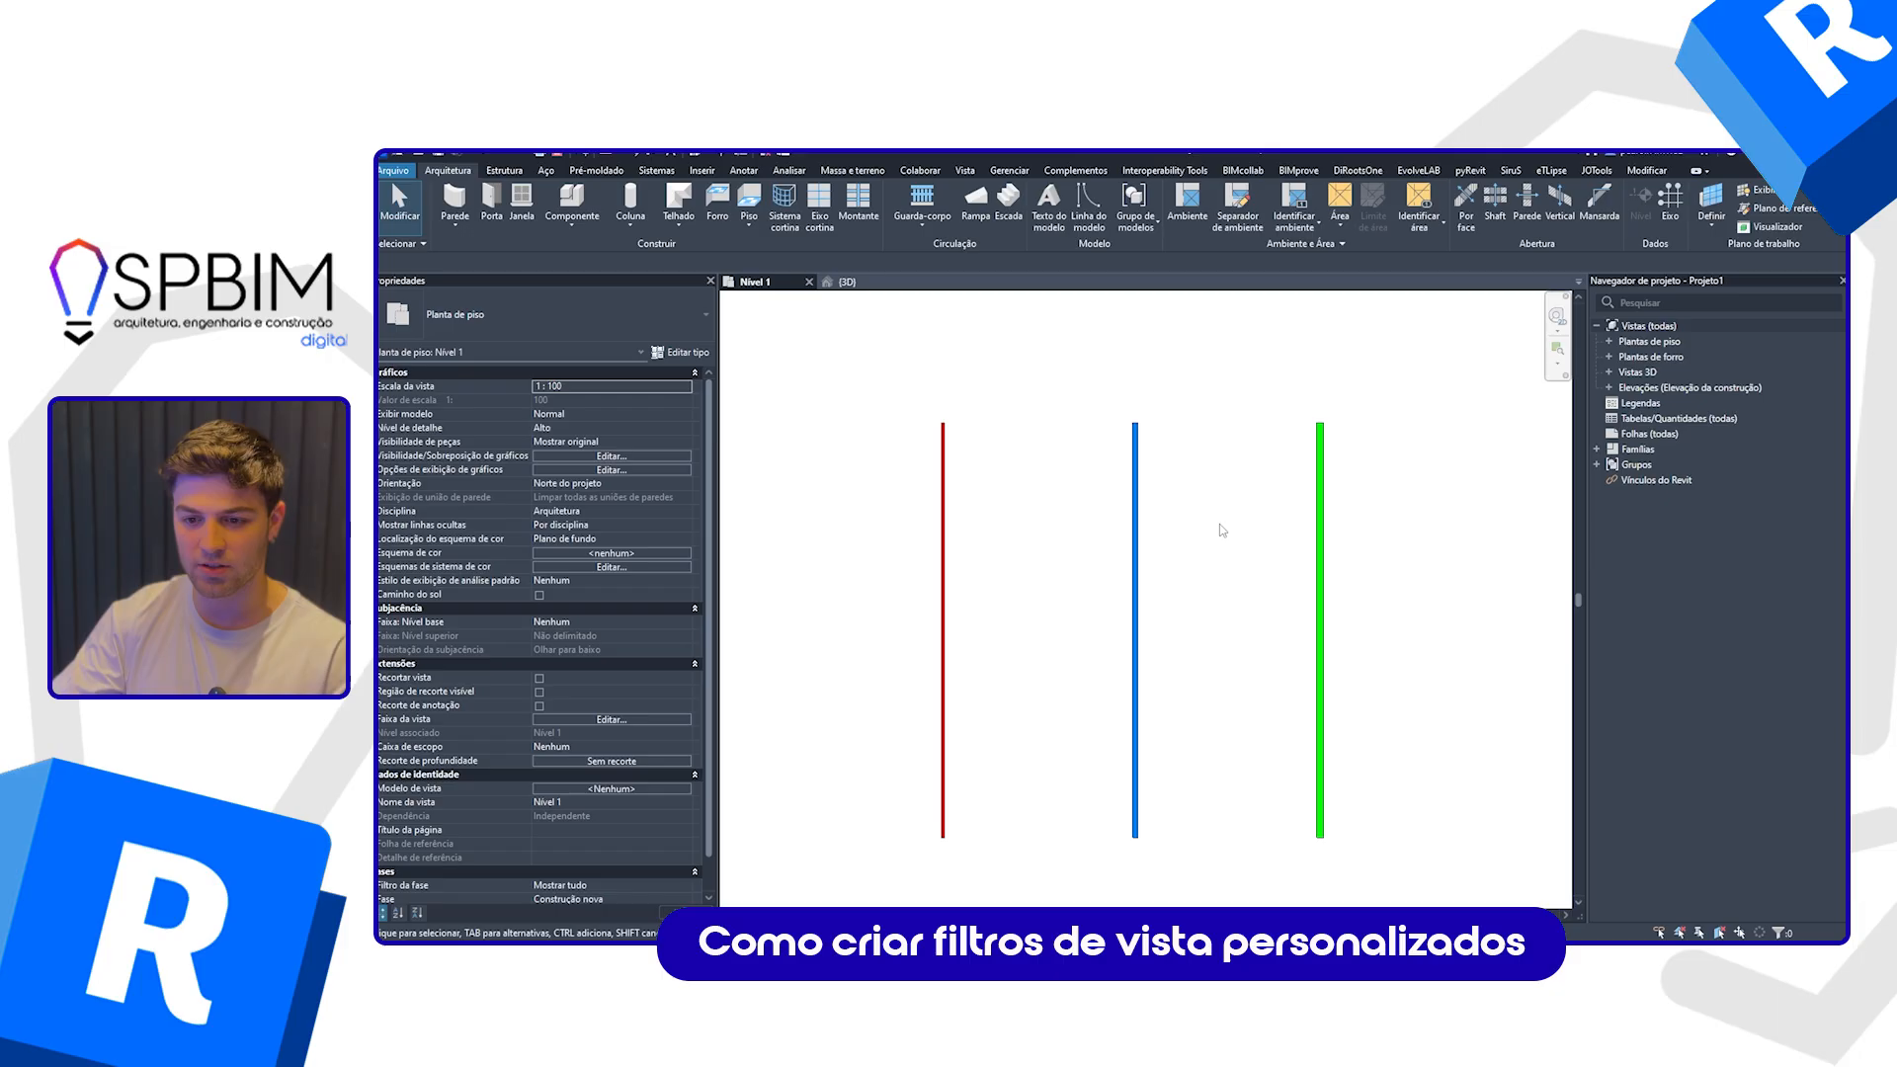
{"action": "middle_click_drag", "start_coordinate": [1220, 528], "coordinate": [1213, 521]}
{"action": "mouse_move", "coordinate": [1338, 468]}
{"action": "middle_mouse_down"}
{"action": "mouse_move", "coordinate": [1363, 466]}
{"action": "mouse_move", "coordinate": [1305, 478]}
{"action": "middle_mouse_up"}
{"action": "scroll", "coordinate": [1176, 464], "scroll_direction": "down", "scroll_amount": 1}
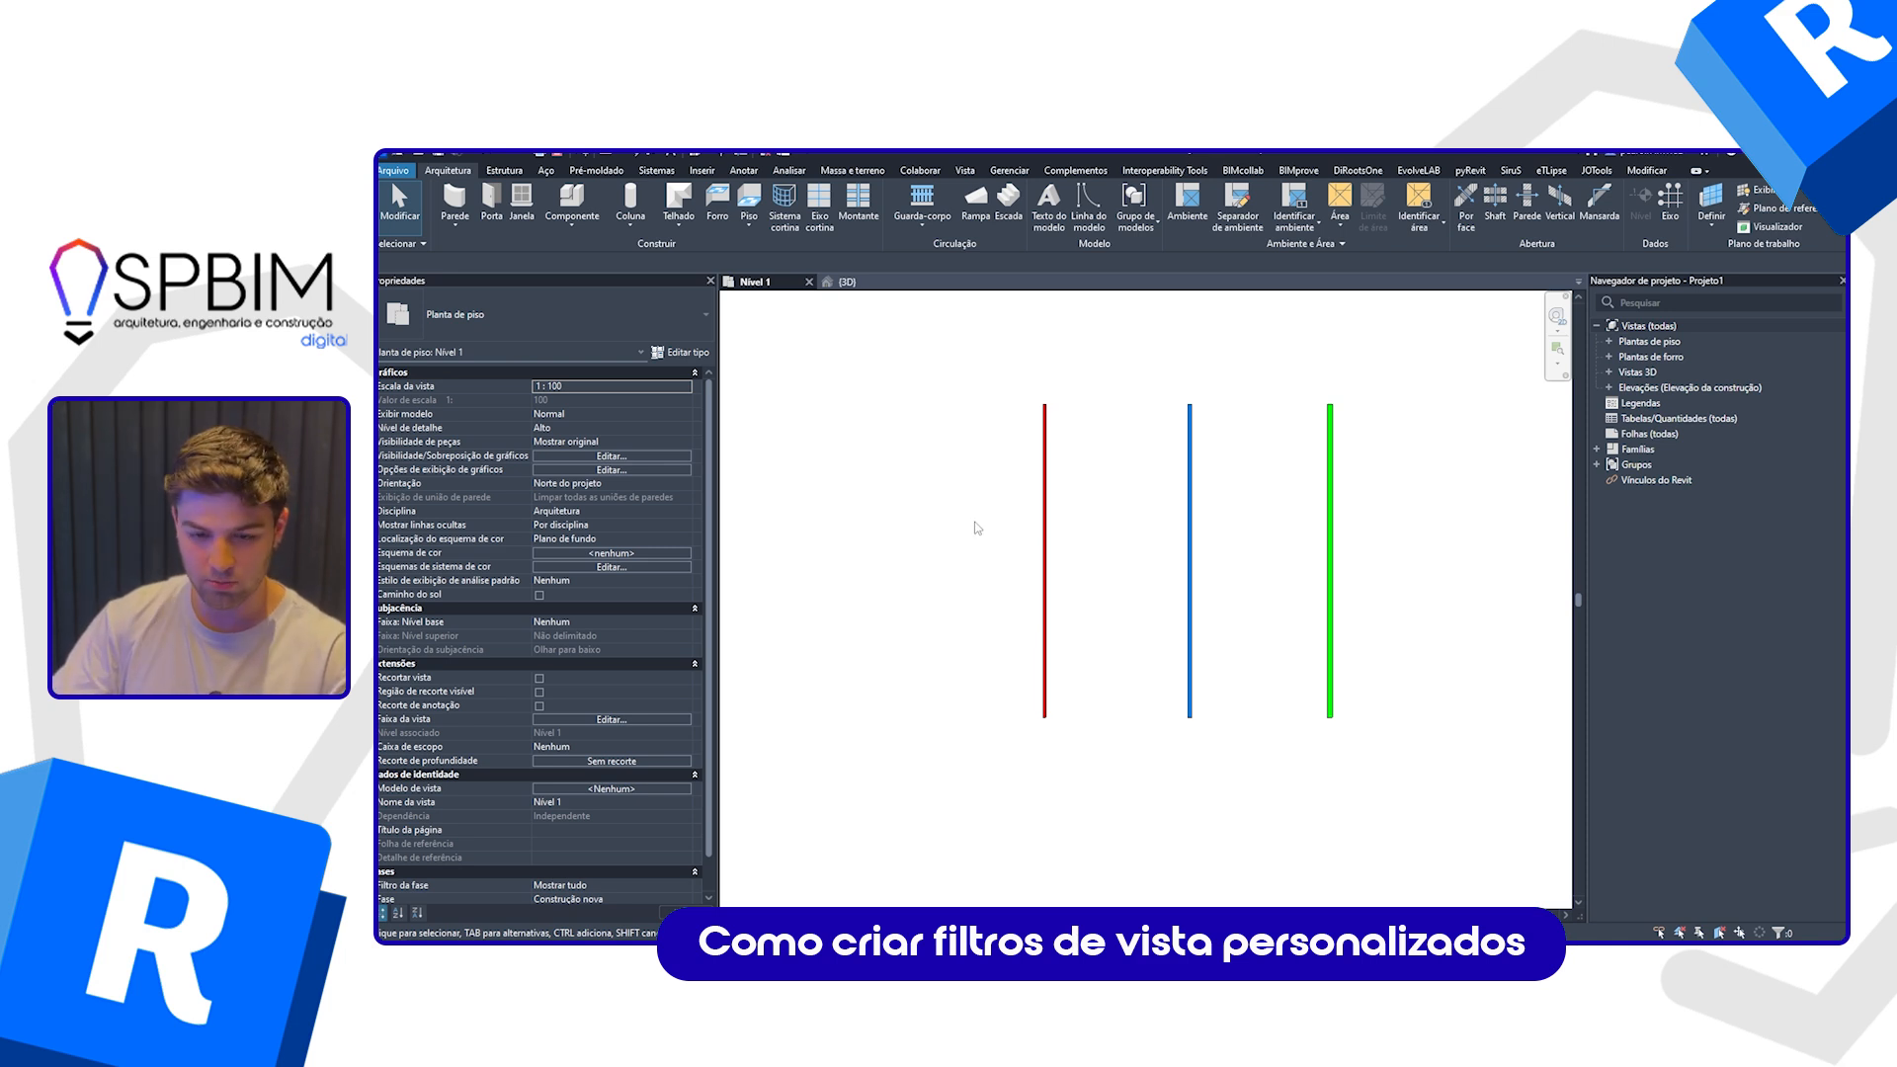
{"action": "key", "text": "w"}
{"action": "key", "text": "t"}
{"action": "scroll", "coordinate": [1055, 545], "scroll_direction": "up", "scroll_amount": 1}
{"action": "scroll", "coordinate": [1015, 593], "scroll_direction": "down", "scroll_amount": 4}
{"action": "middle_click_drag", "start_coordinate": [1029, 597], "coordinate": [813, 604]}
{"action": "scroll", "coordinate": [897, 553], "scroll_direction": "up", "scroll_amount": 2}
{"action": "middle_click_drag", "start_coordinate": [907, 567], "coordinate": [981, 565]}
{"action": "scroll", "coordinate": [943, 565], "scroll_direction": "up", "scroll_amount": 1}
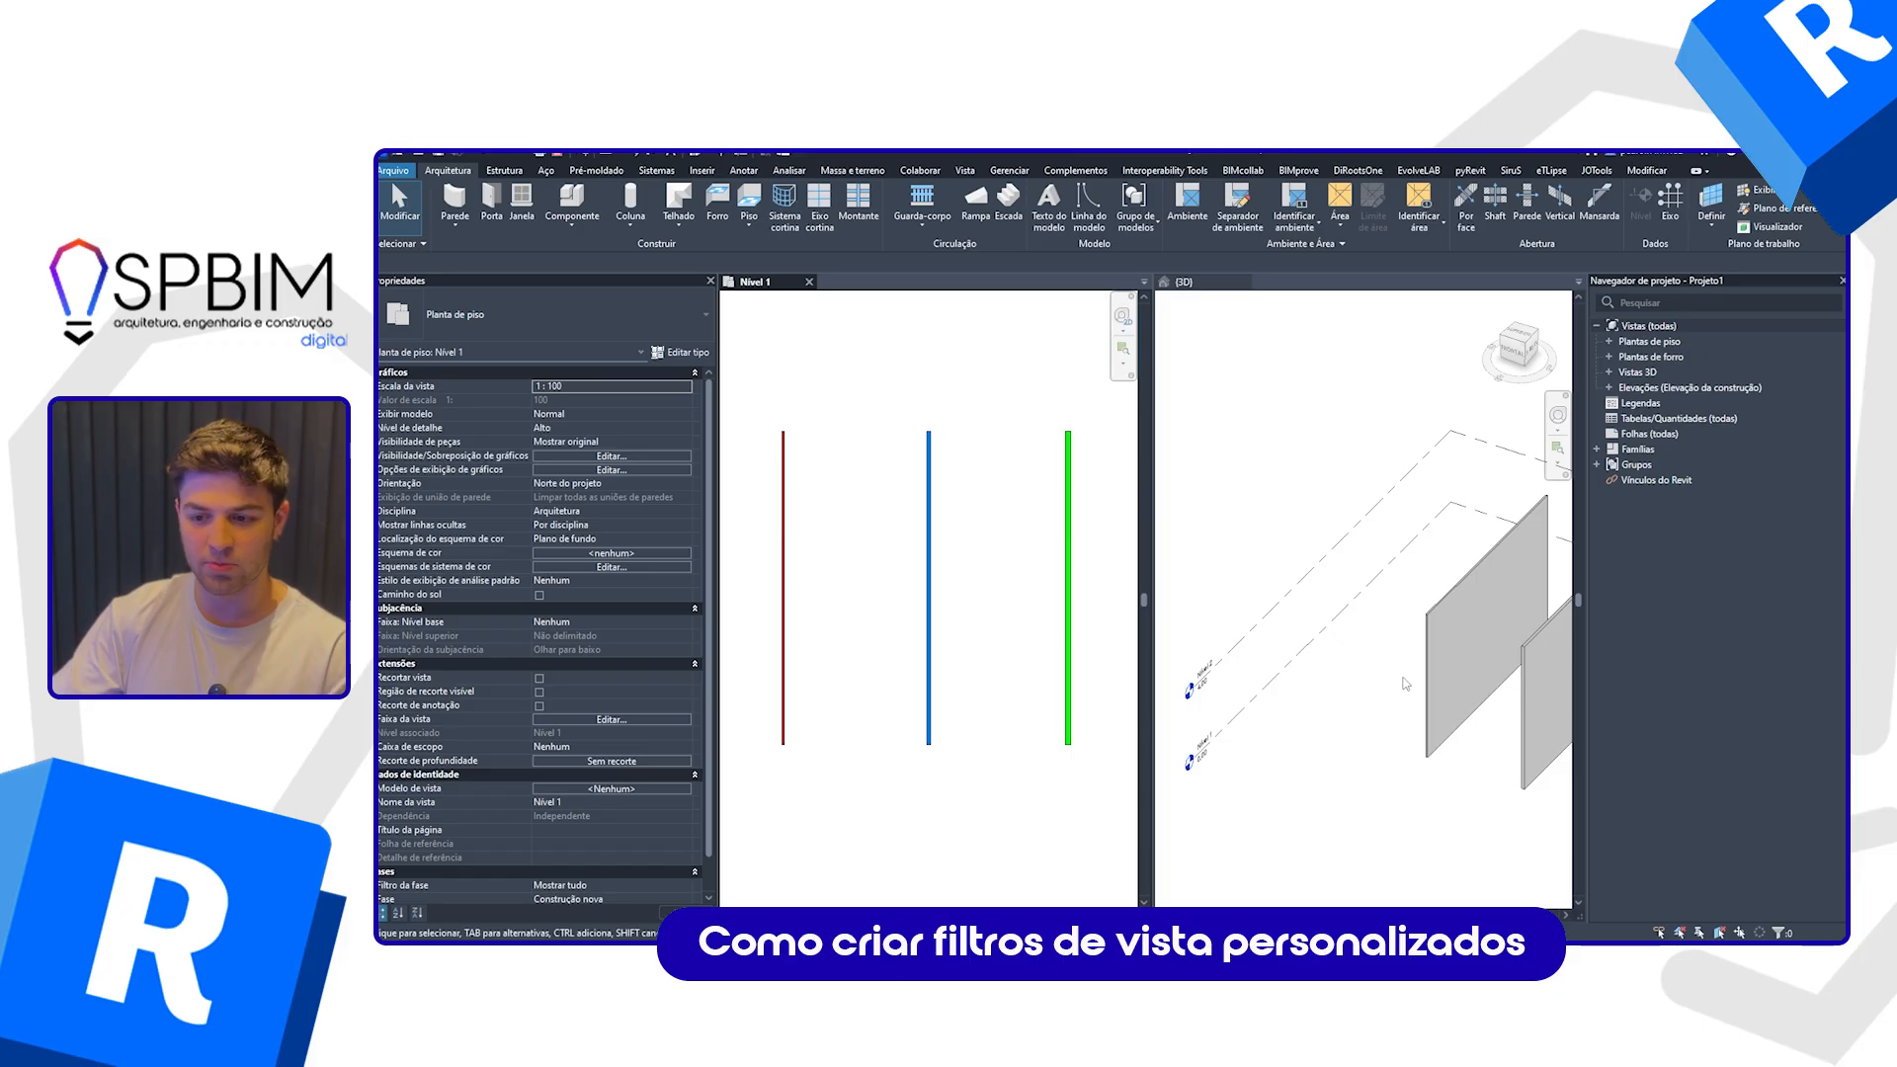
Step: Add the AV9 (VERMELHO), AV14 (AZUL) and AV19 (VERDE) filters to the 3D view's graphic overrides
{"action": "scroll", "coordinate": [1405, 683], "scroll_direction": "down", "scroll_amount": 1}
{"action": "middle_click_drag", "start_coordinate": [1509, 750], "coordinate": [1347, 715]}
{"action": "key", "text": "v"}
{"action": "key", "text": "v"}
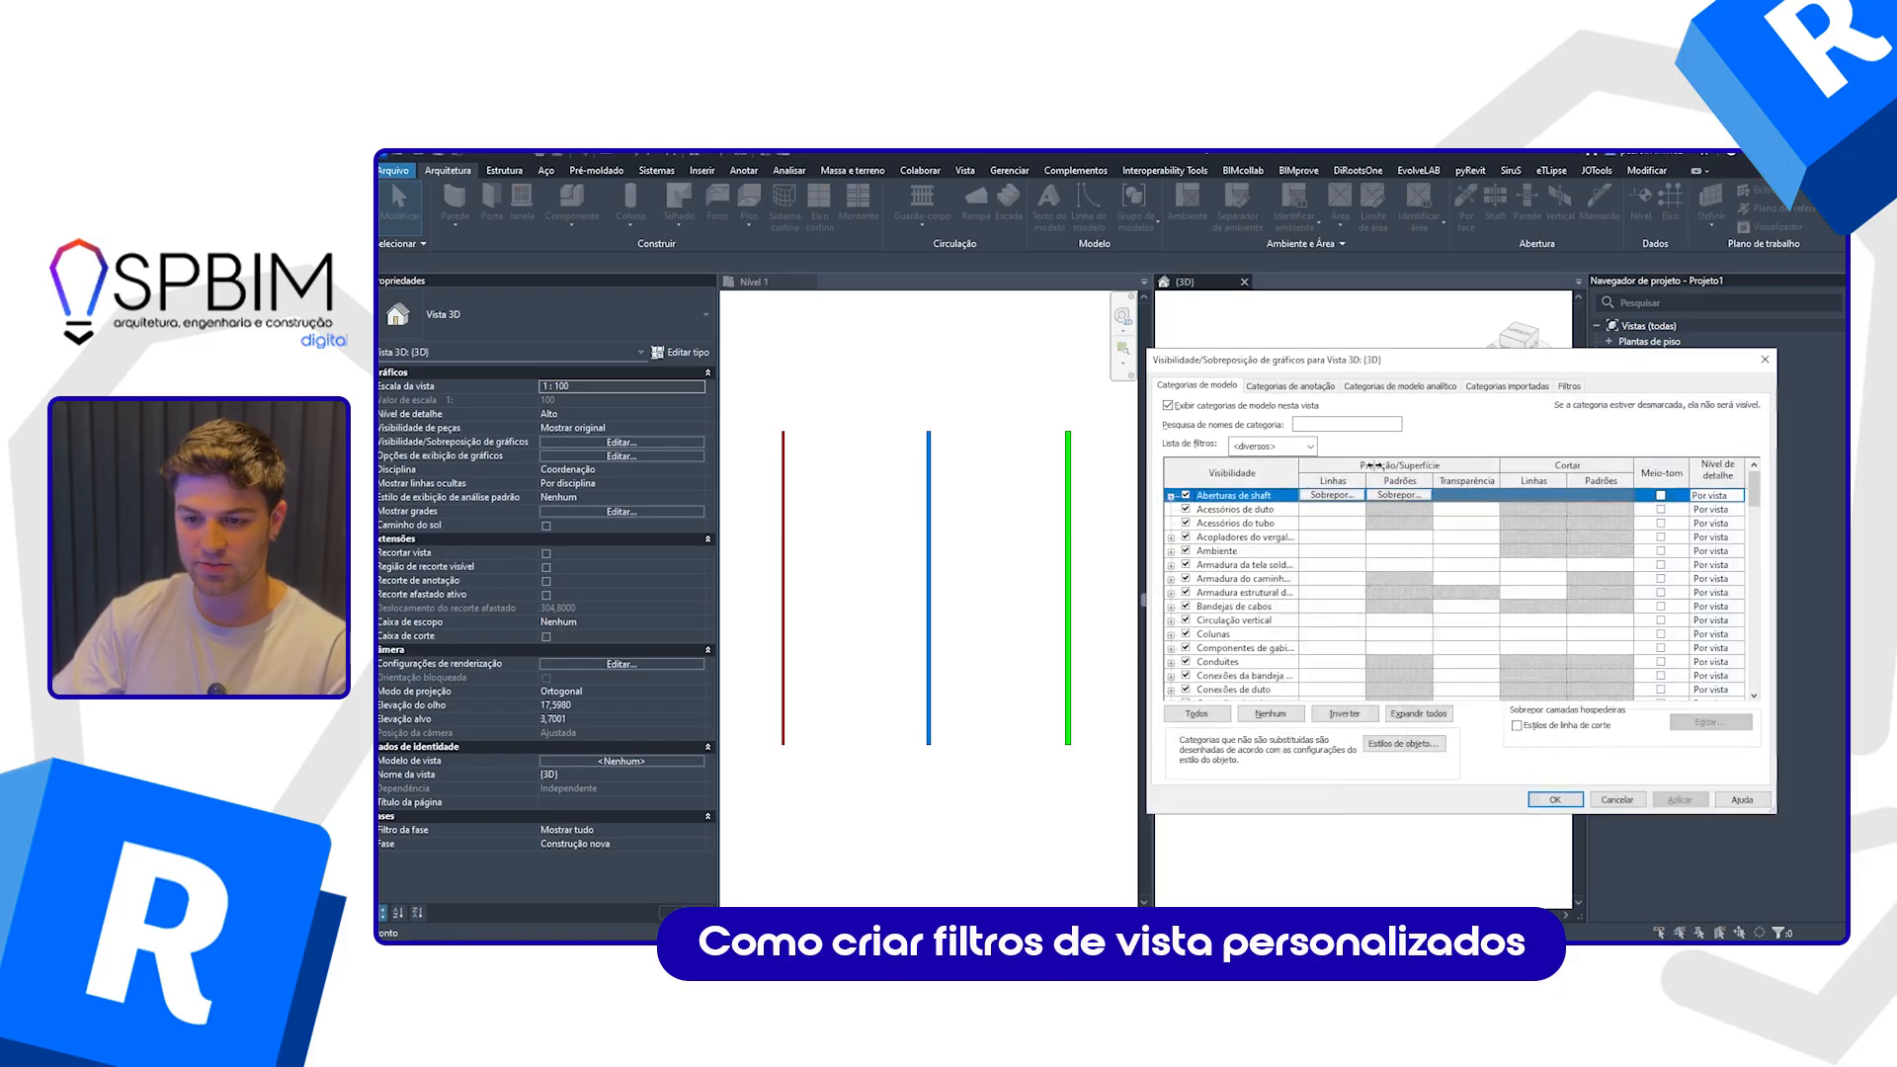
{"action": "mouse_move", "coordinate": [1430, 367]}
{"action": "left_mouse_down"}
{"action": "mouse_move", "coordinate": [1394, 383]}
{"action": "mouse_move", "coordinate": [1423, 377]}
{"action": "left_mouse_up"}
{"action": "left_click_drag", "start_coordinate": [1538, 376], "coordinate": [1563, 408]}
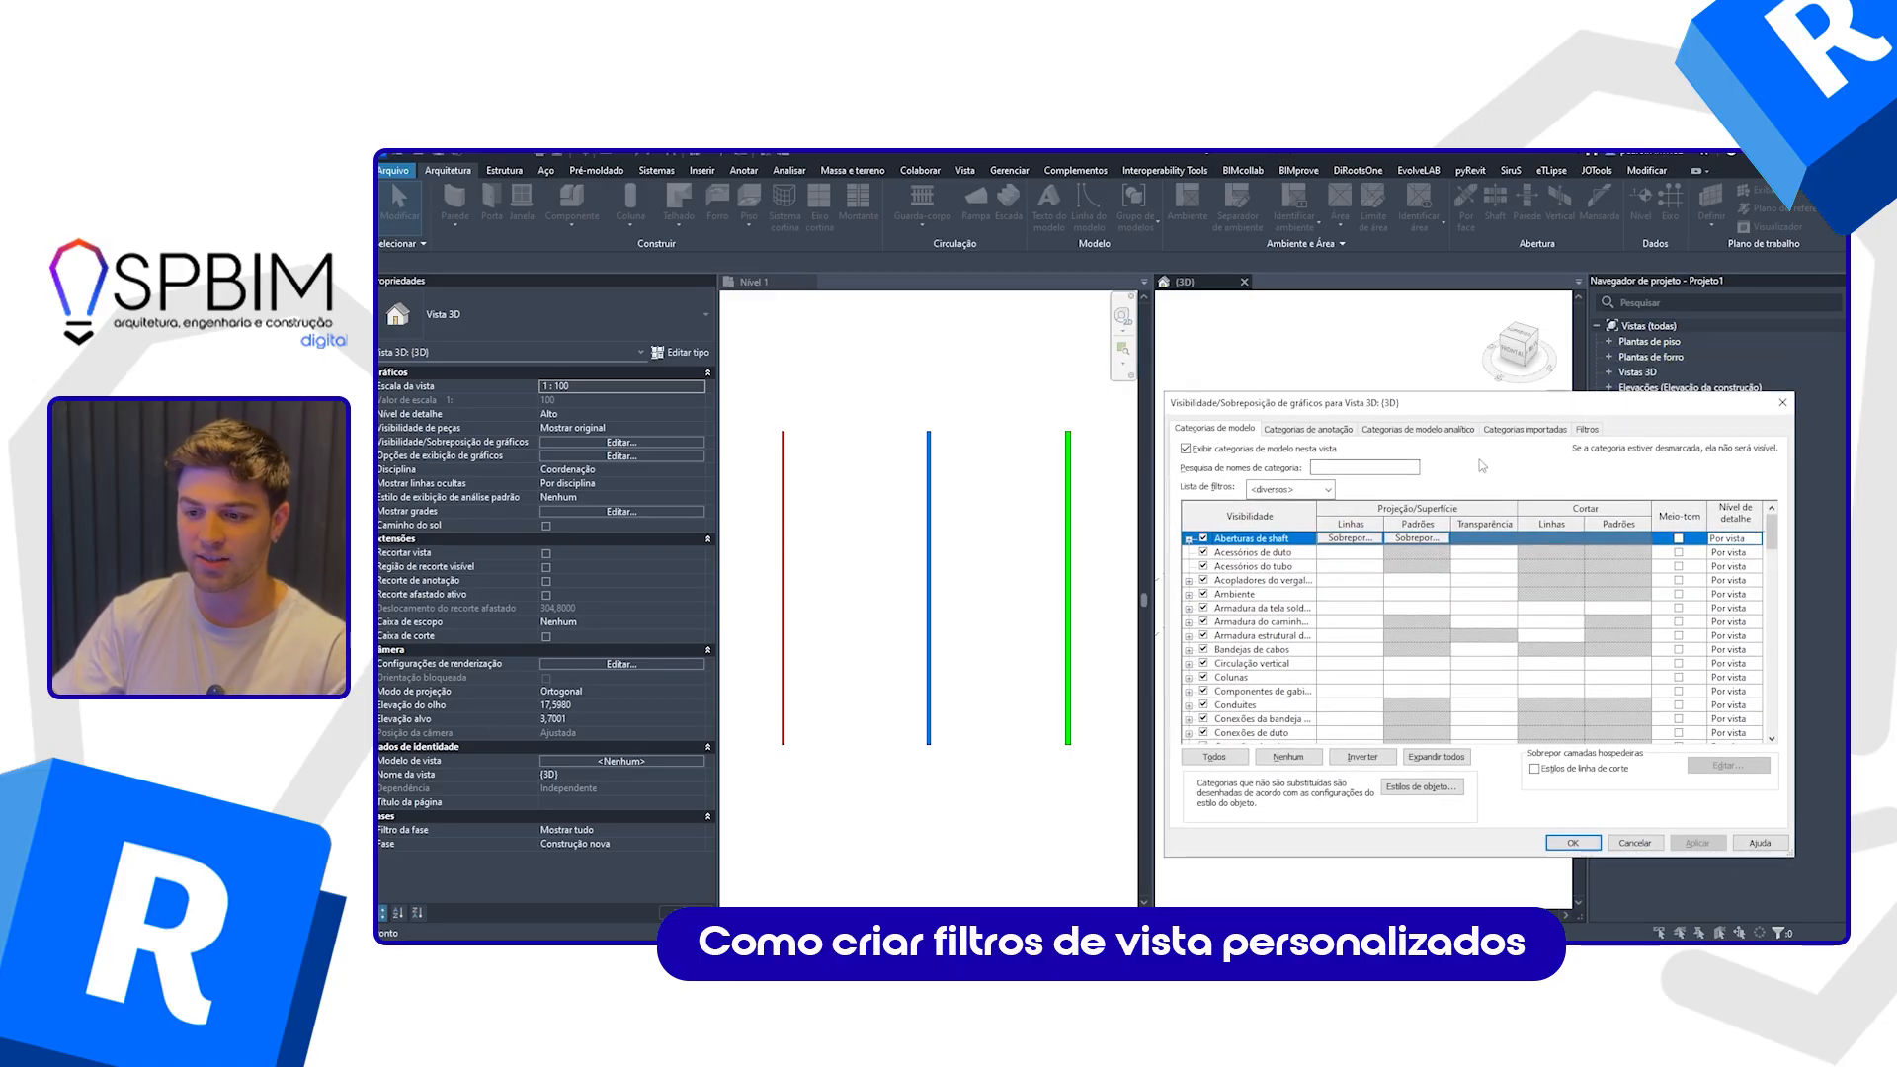
{"action": "left_click", "coordinate": [1588, 429]}
{"action": "left_click_drag", "start_coordinate": [1440, 405], "coordinate": [810, 379]}
{"action": "left_click", "coordinate": [596, 695]}
{"action": "left_click", "coordinate": [1387, 539]}
{"action": "left_click", "coordinate": [1387, 563], "text": "shift"}
{"action": "left_click", "coordinate": [1381, 722]}
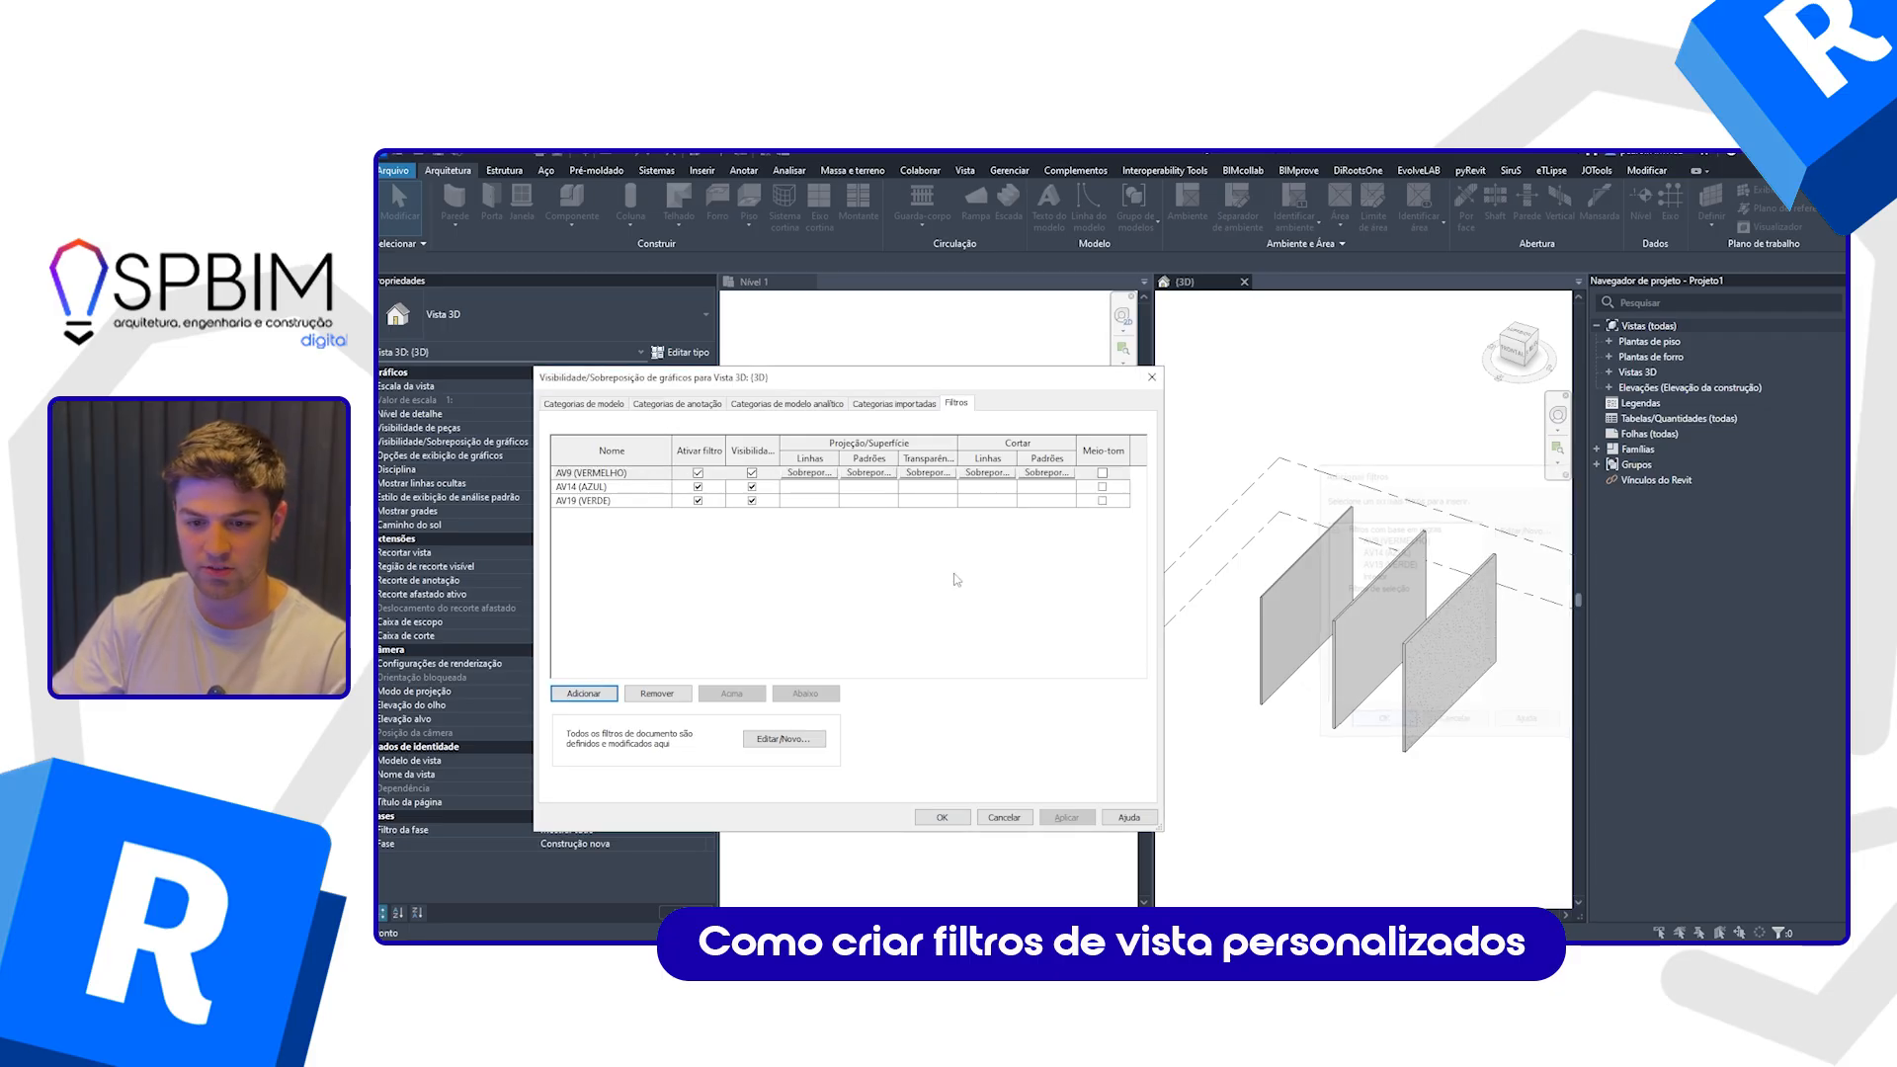
Step: Override the AV9 (VERMELHO) filter's projection/surface foreground pattern in the 3D view with a solid fill in red (Vermelho)
{"action": "left_click", "coordinate": [865, 473]}
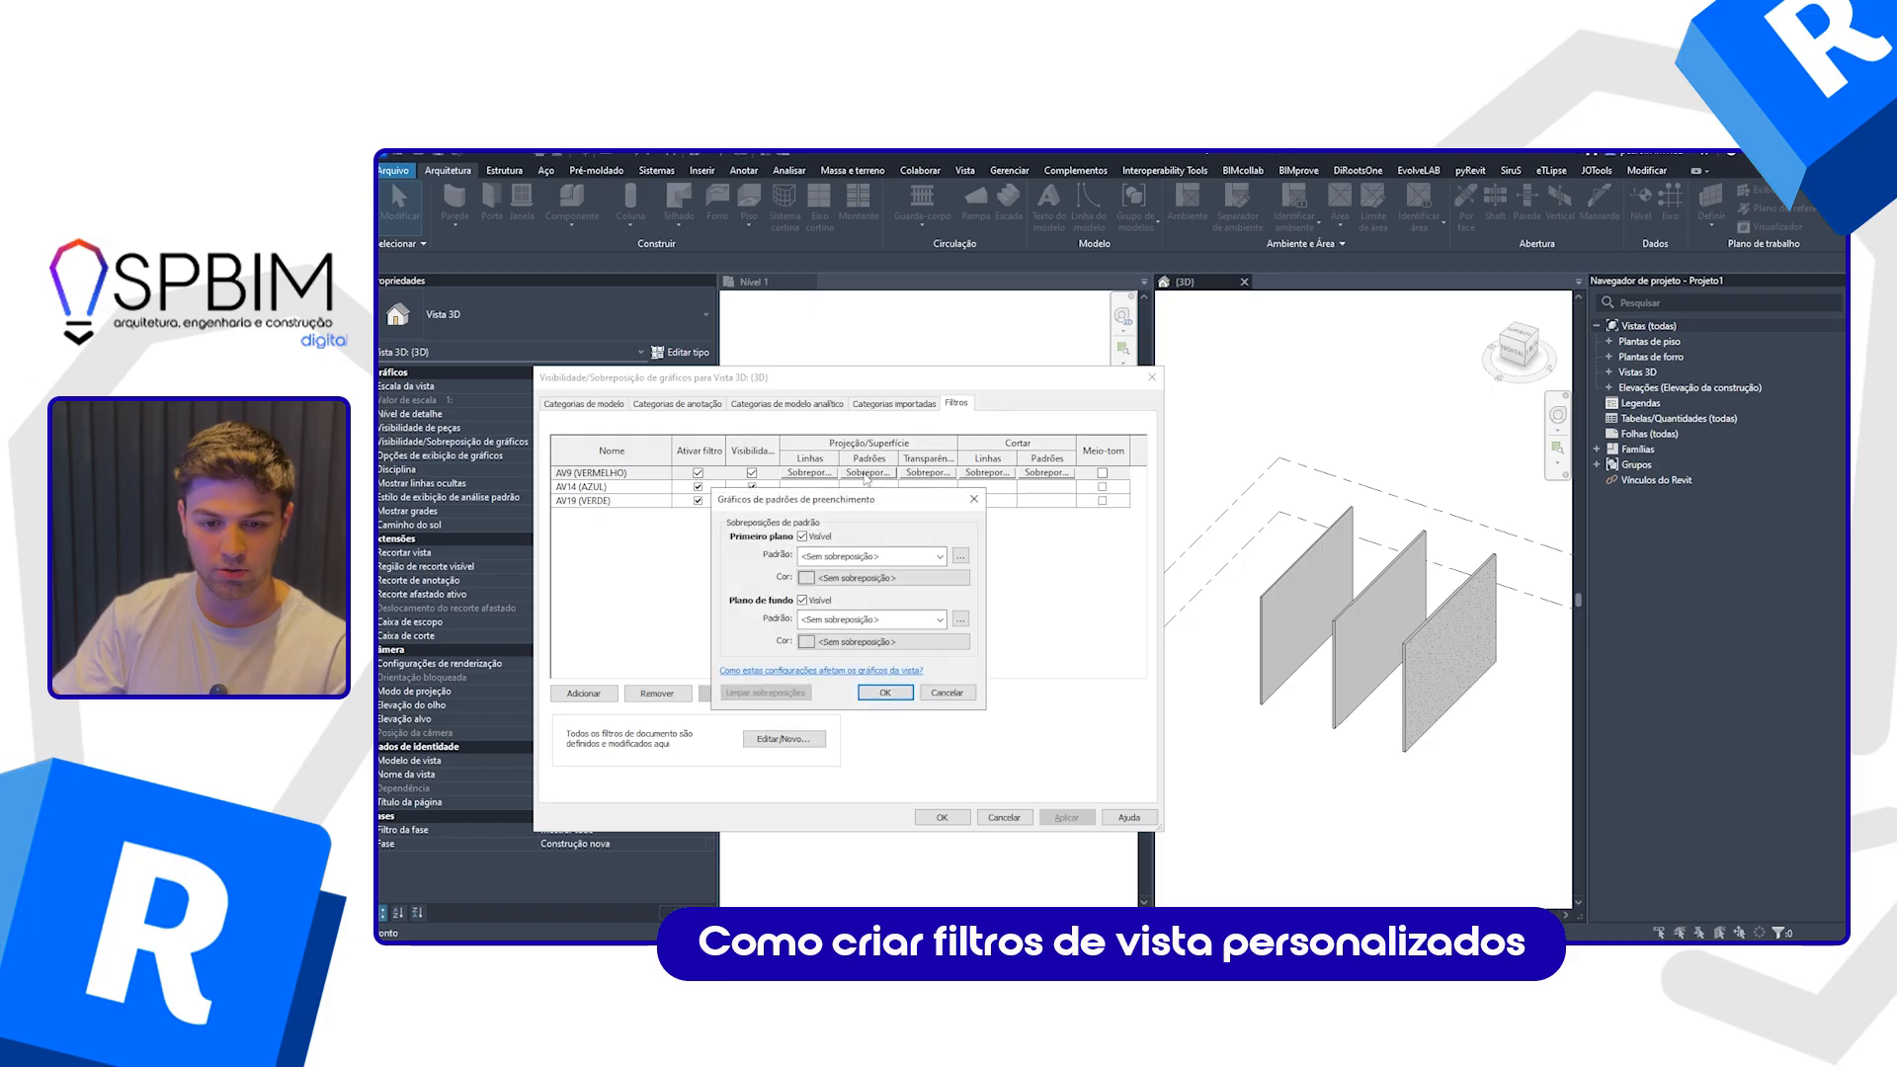
{"action": "left_click", "coordinate": [836, 555]}
{"action": "left_click", "coordinate": [855, 585]}
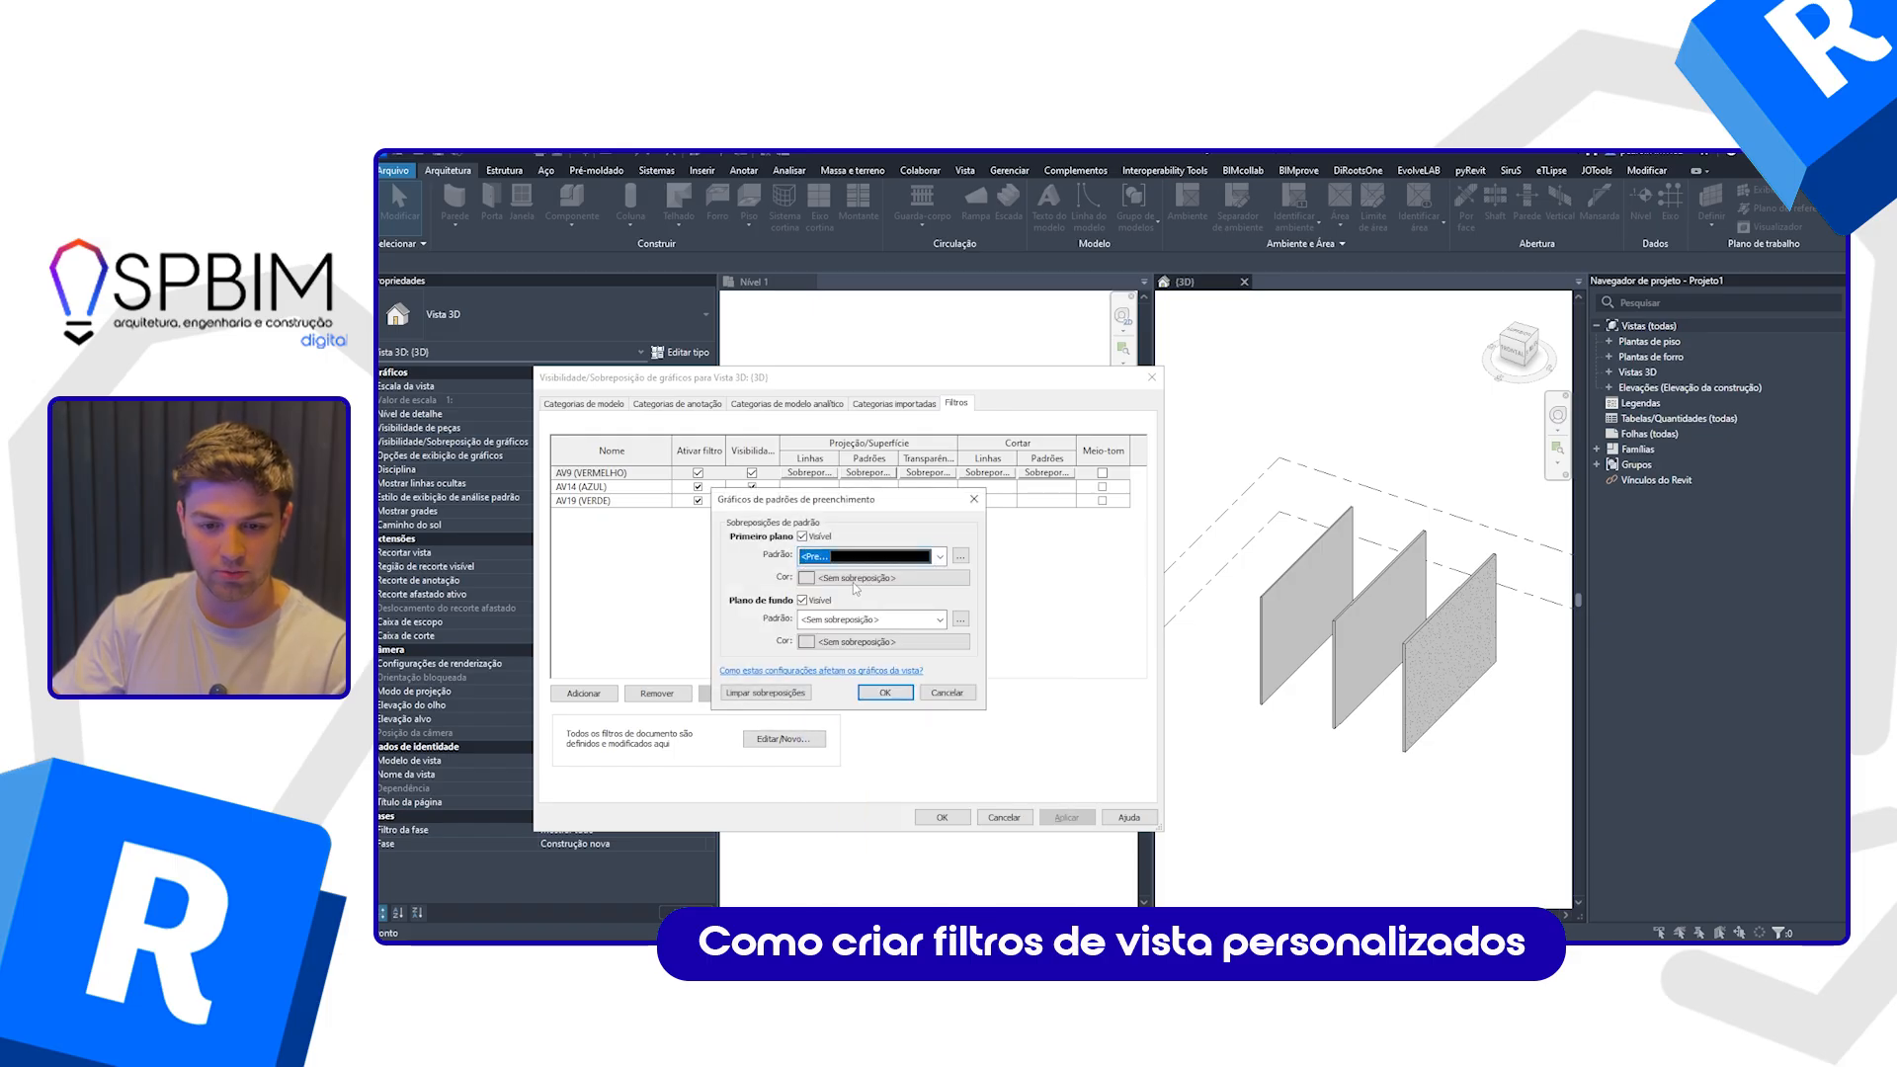
{"action": "left_click", "coordinate": [830, 579]}
{"action": "left_click", "coordinate": [683, 511]}
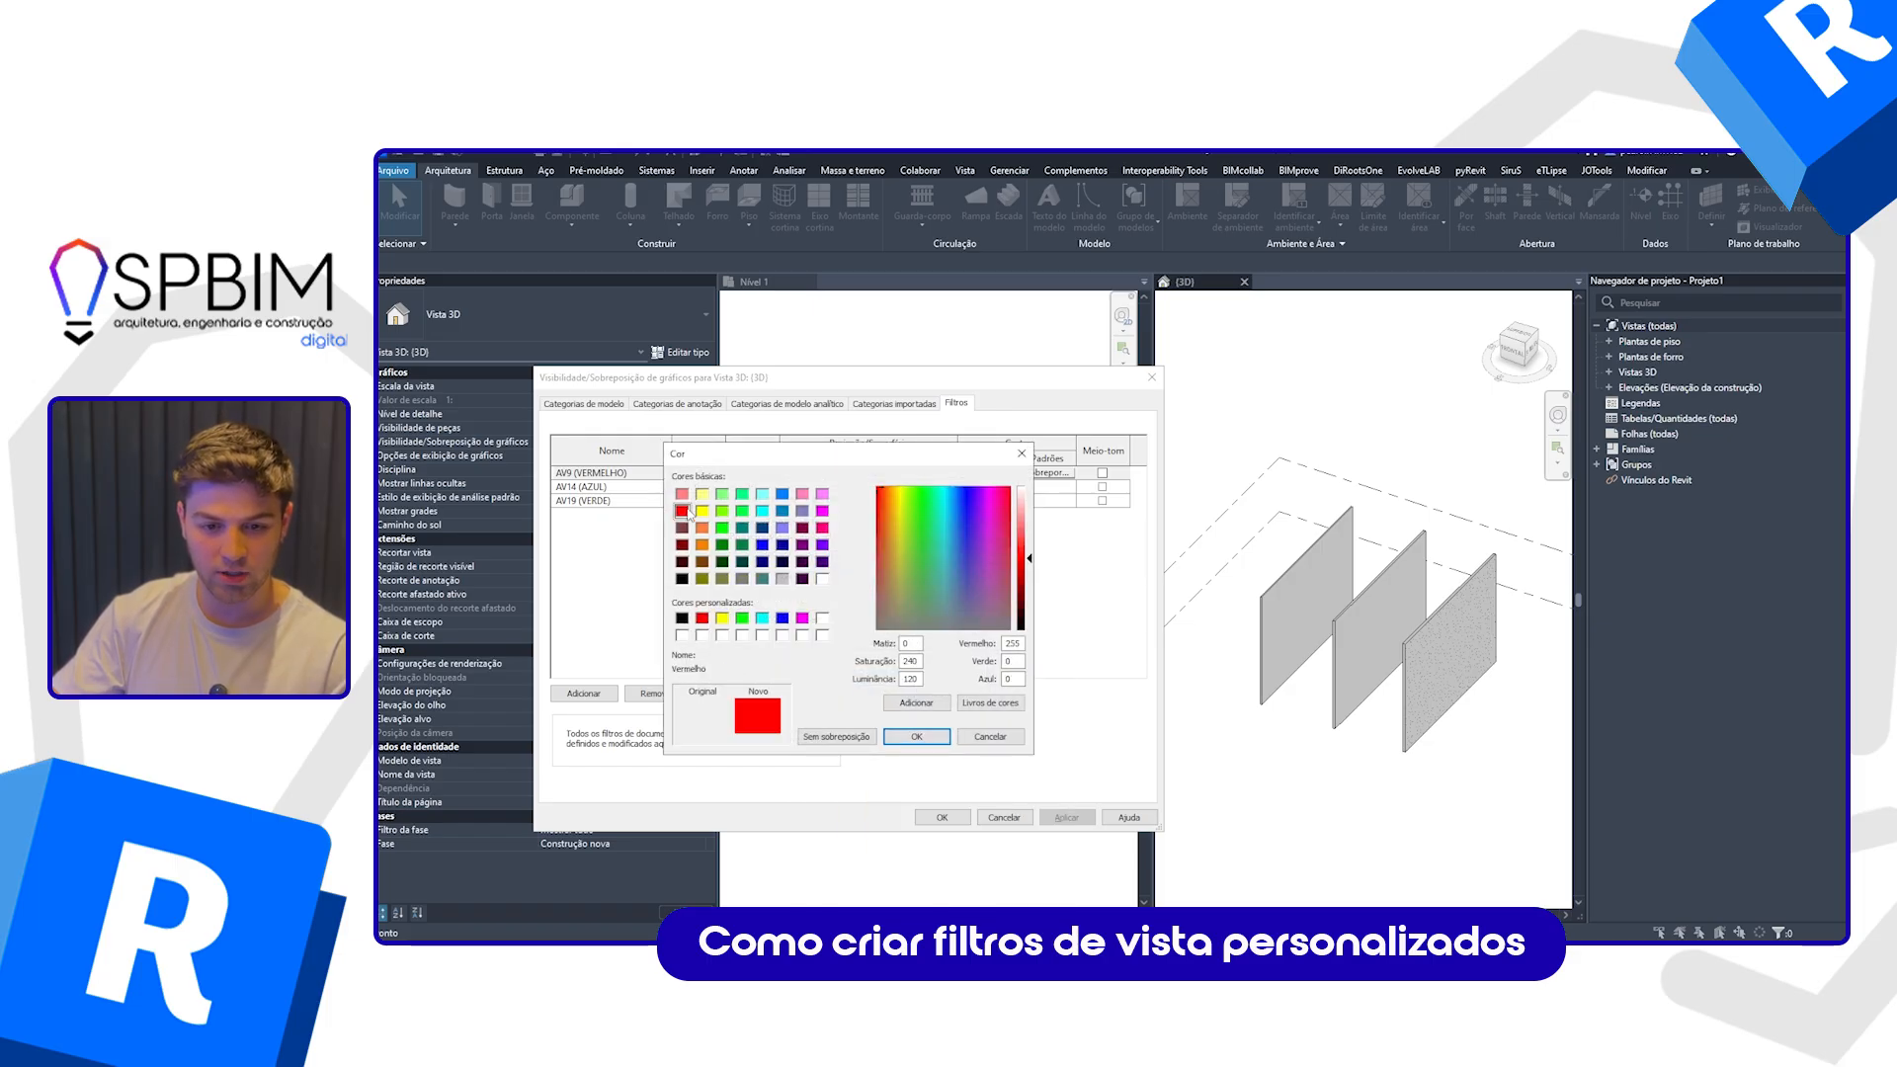
{"action": "left_click", "coordinate": [922, 739]}
{"action": "left_click", "coordinate": [886, 701]}
Step: Override the AV14 (AZUL) filter's projection/surface foreground pattern in the 3D view with a solid fill in blue, RGB 000-128-255
{"action": "left_click", "coordinate": [865, 488]}
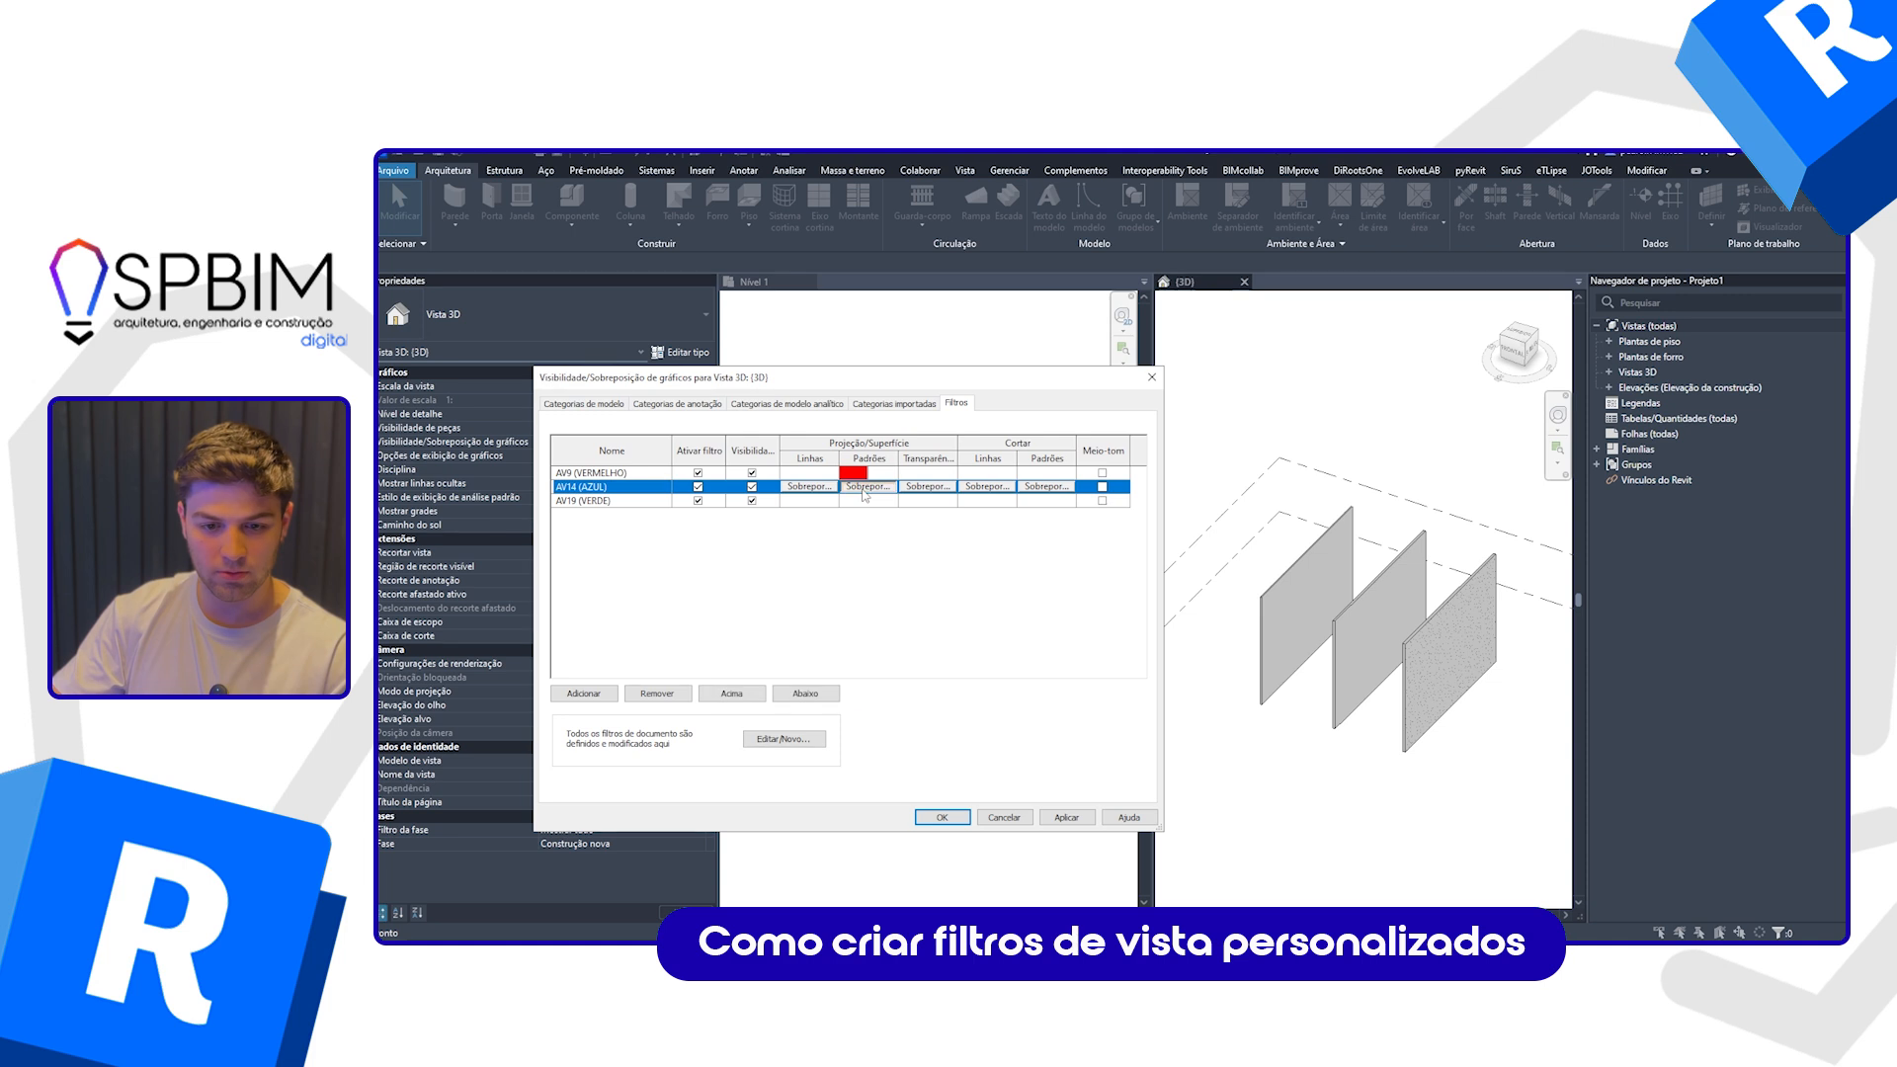
{"action": "left_click", "coordinate": [866, 486]}
{"action": "left_click", "coordinate": [849, 555]}
{"action": "scroll", "coordinate": [850, 612], "scroll_direction": "up", "scroll_amount": 3}
{"action": "left_click", "coordinate": [848, 583]}
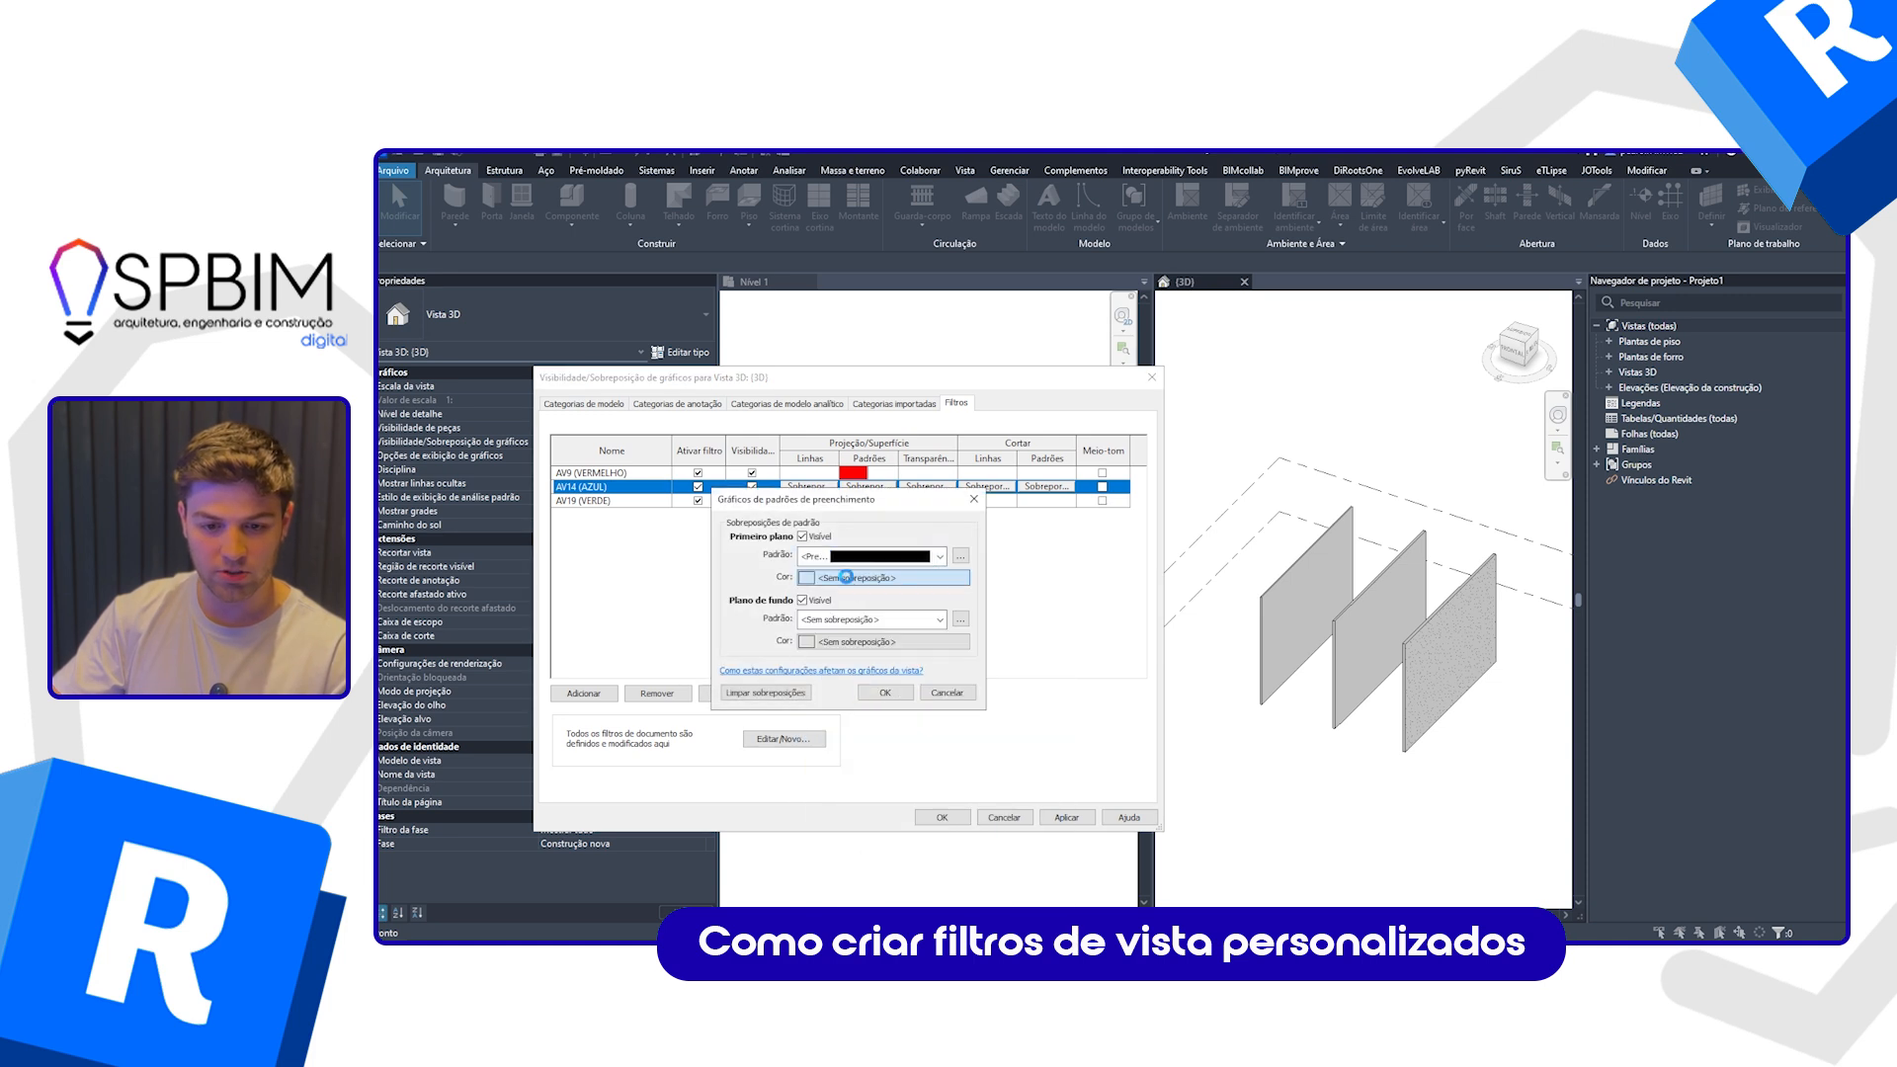
{"action": "left_click", "coordinate": [848, 578]}
{"action": "left_click", "coordinate": [781, 493]}
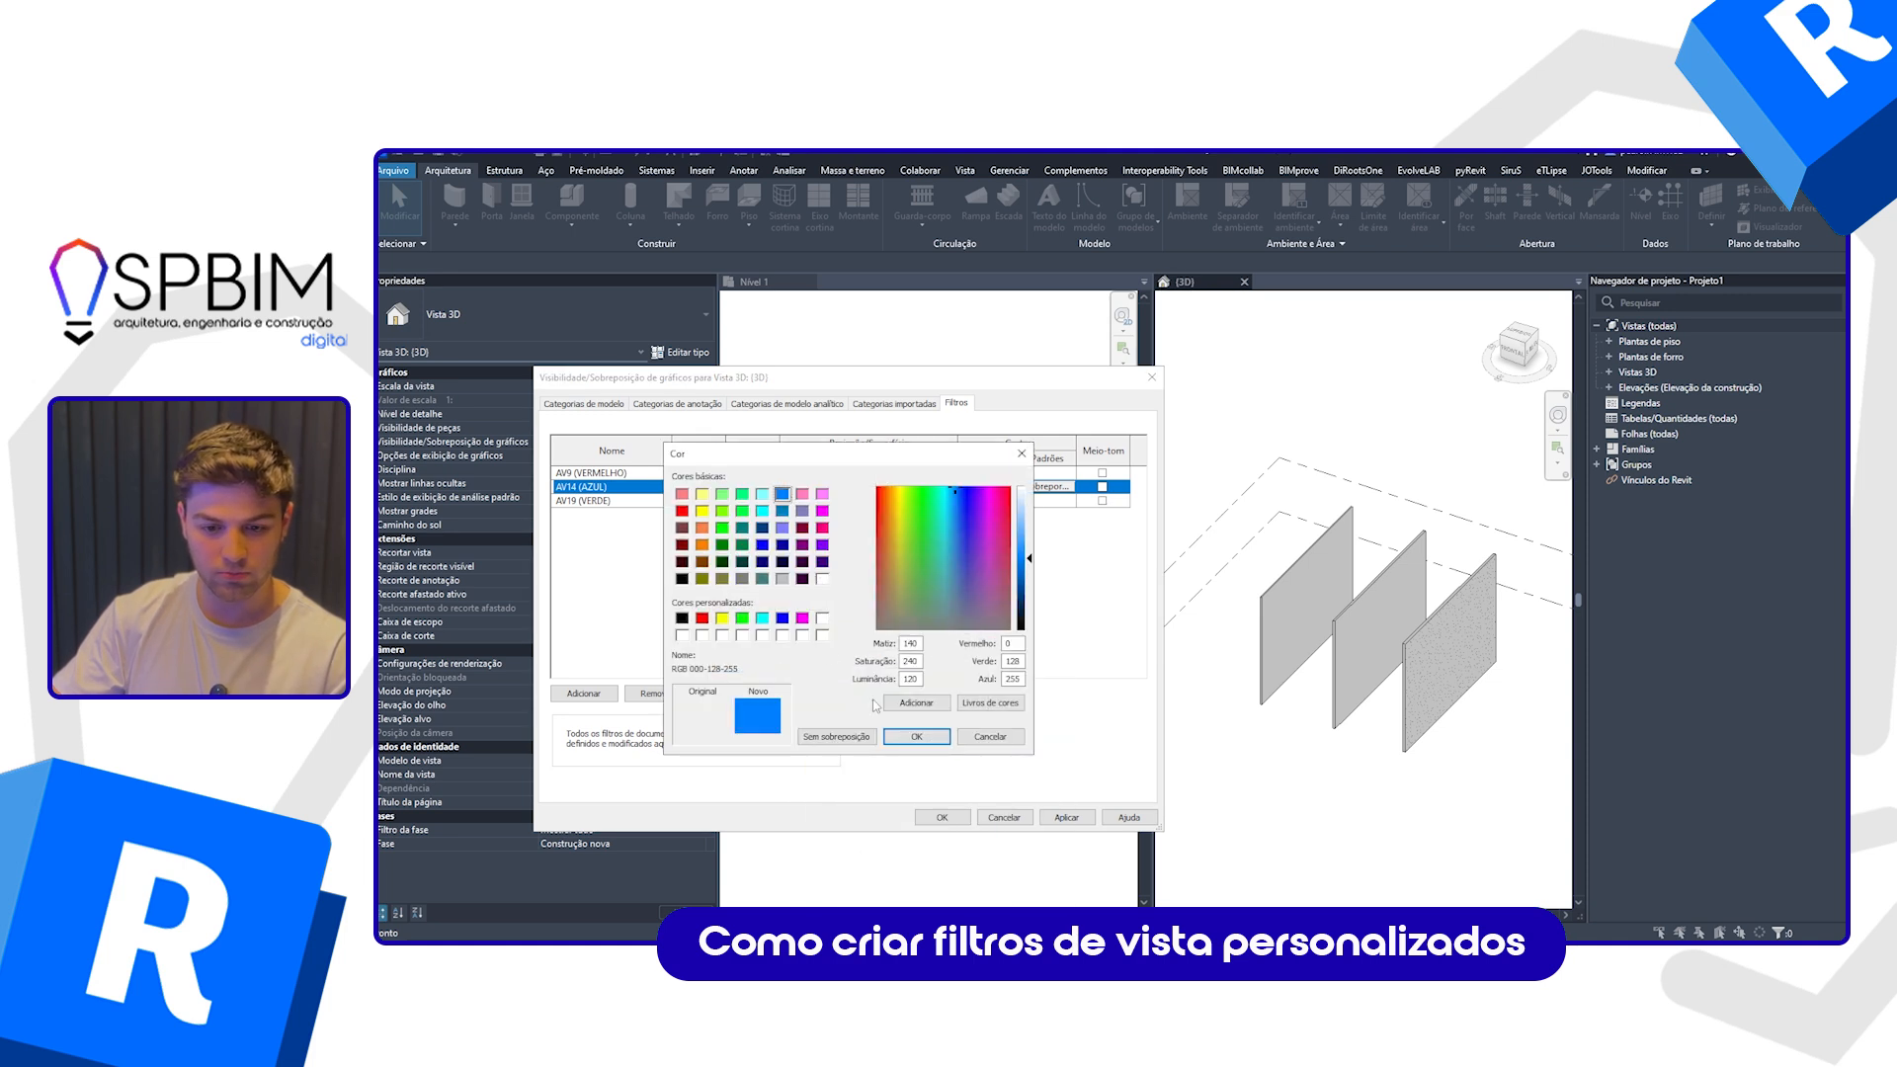
{"action": "left_click", "coordinate": [916, 736]}
{"action": "left_click", "coordinate": [885, 693]}
Step: Override AV19 (VERDE)'s projection/surface foreground pattern with a solid green (Verde) fill, accept the 3D view overrides, and dismiss the save reminder
{"action": "left_click", "coordinate": [868, 500]}
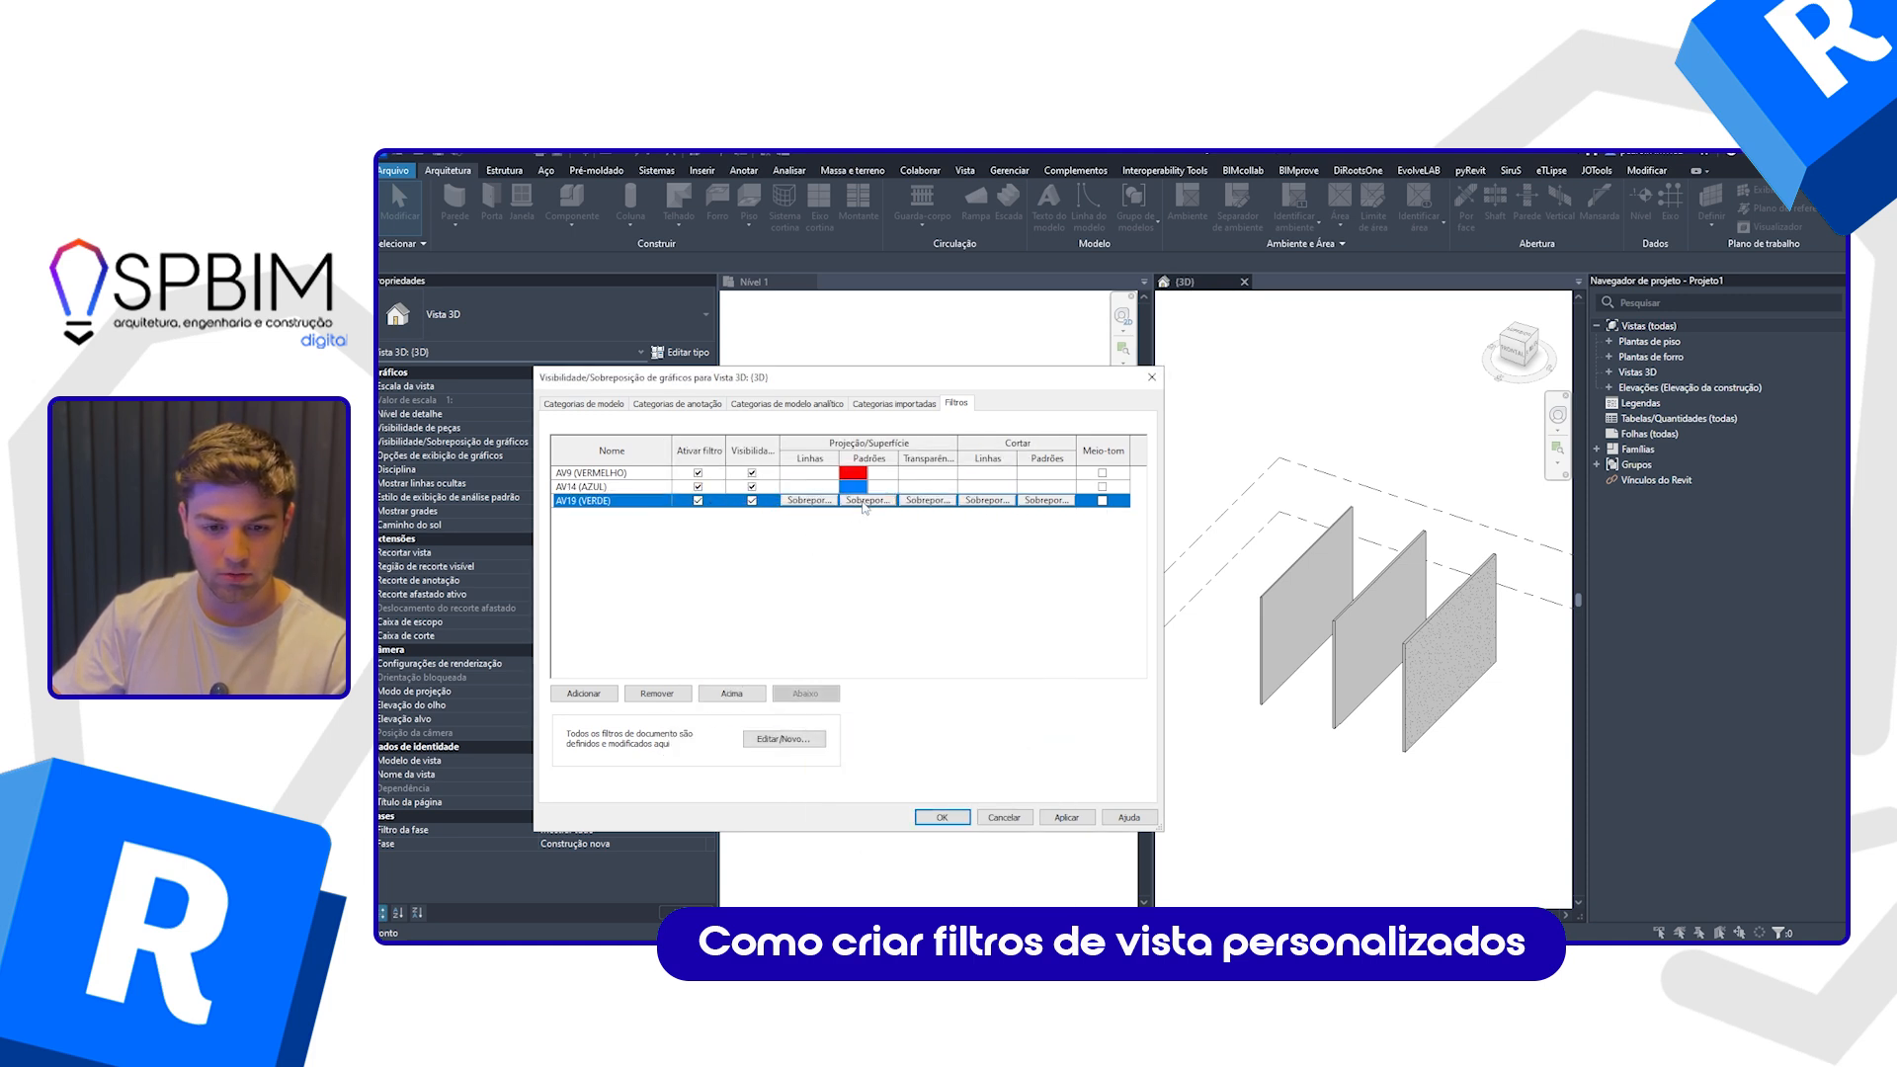
{"action": "left_click", "coordinate": [867, 500]}
{"action": "left_click", "coordinate": [874, 557]}
{"action": "left_click", "coordinate": [867, 585]}
{"action": "left_click", "coordinate": [861, 577]}
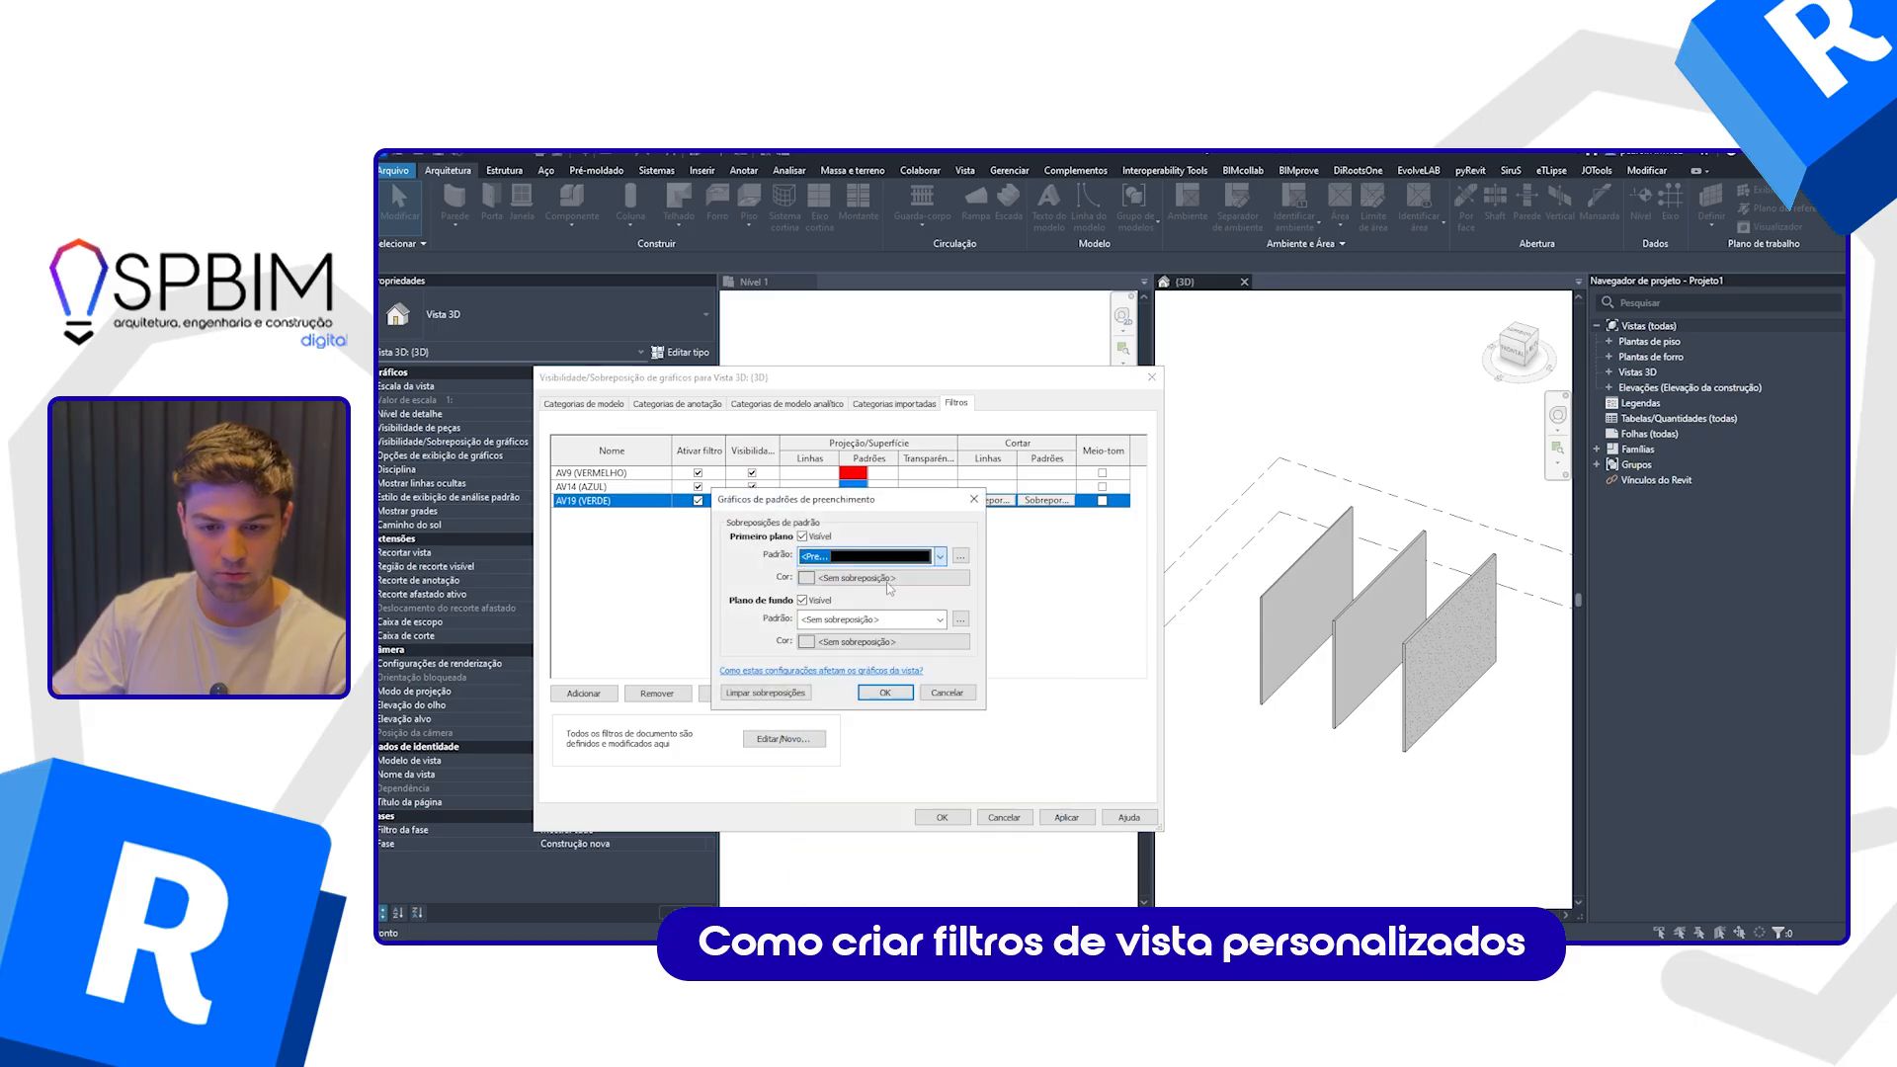
{"action": "left_click", "coordinate": [722, 528]}
{"action": "left_click", "coordinate": [916, 736]}
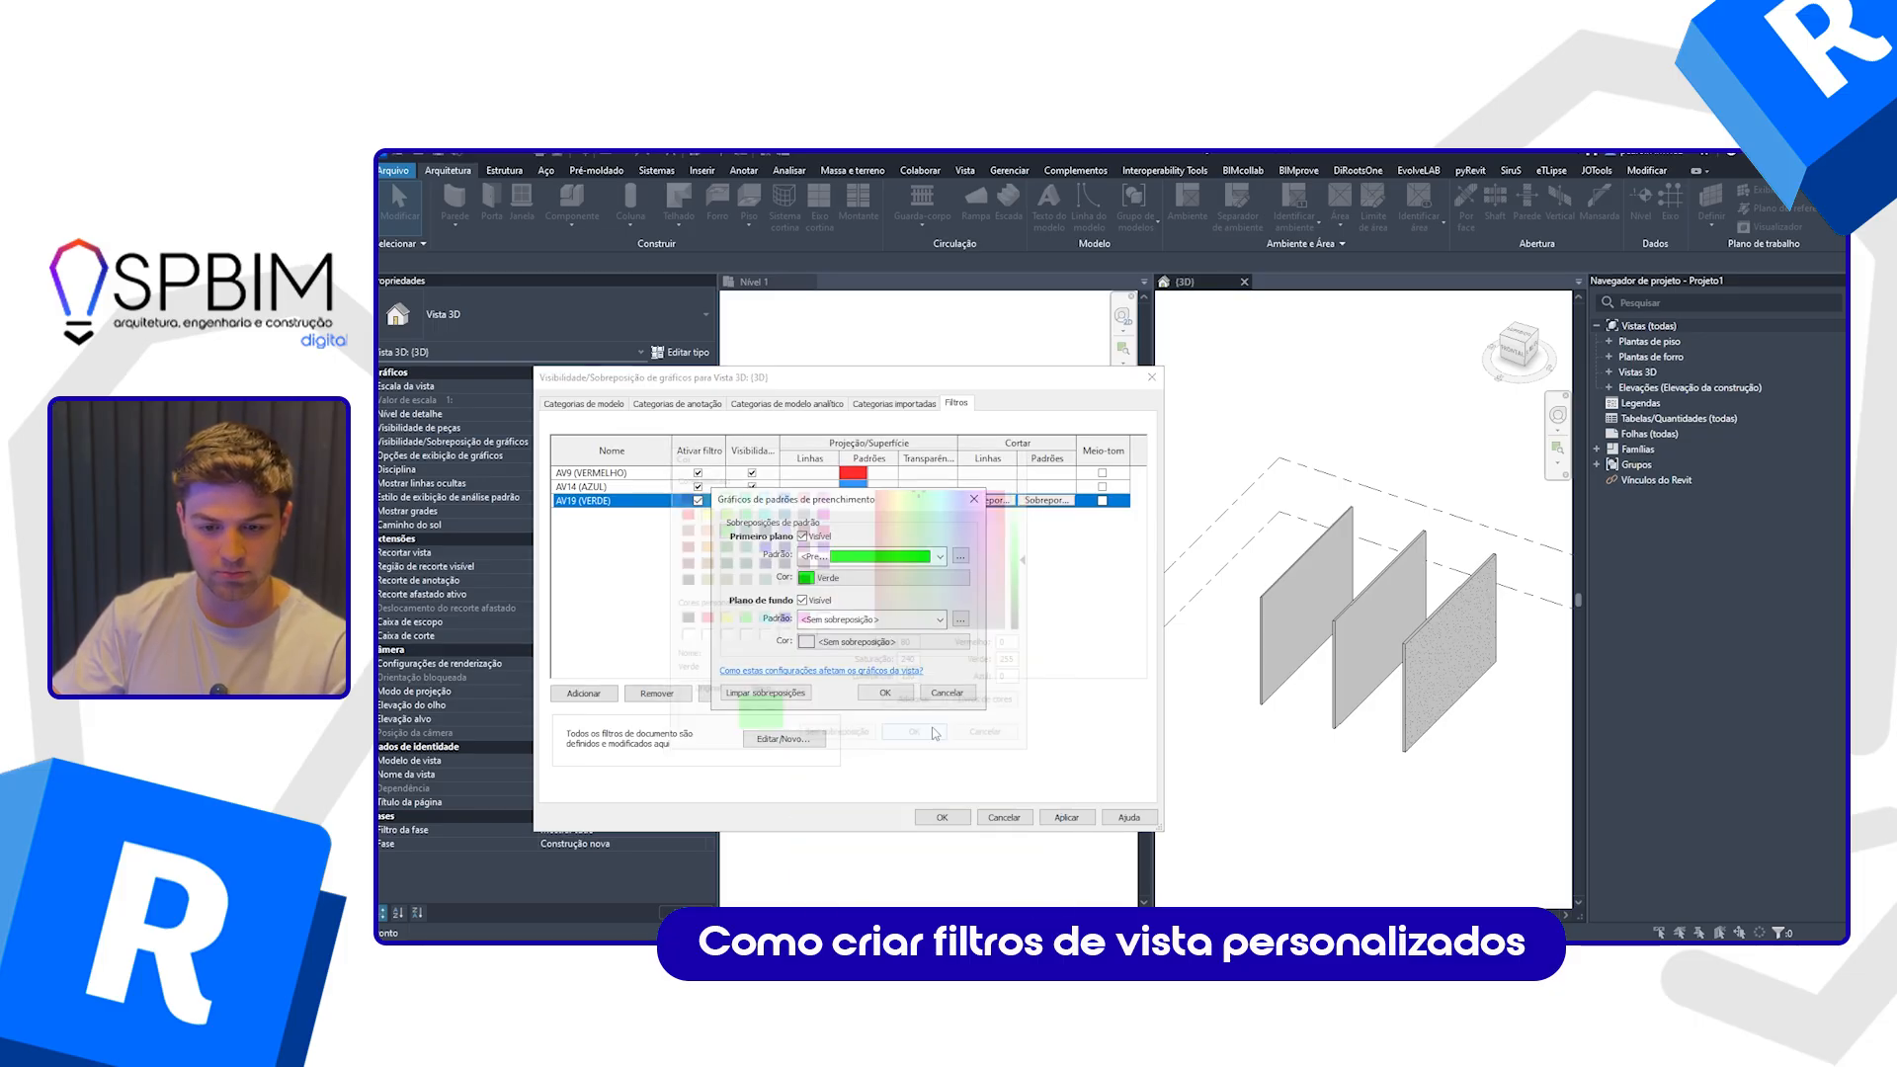
{"action": "left_click", "coordinate": [894, 692]}
{"action": "left_click", "coordinate": [941, 817]}
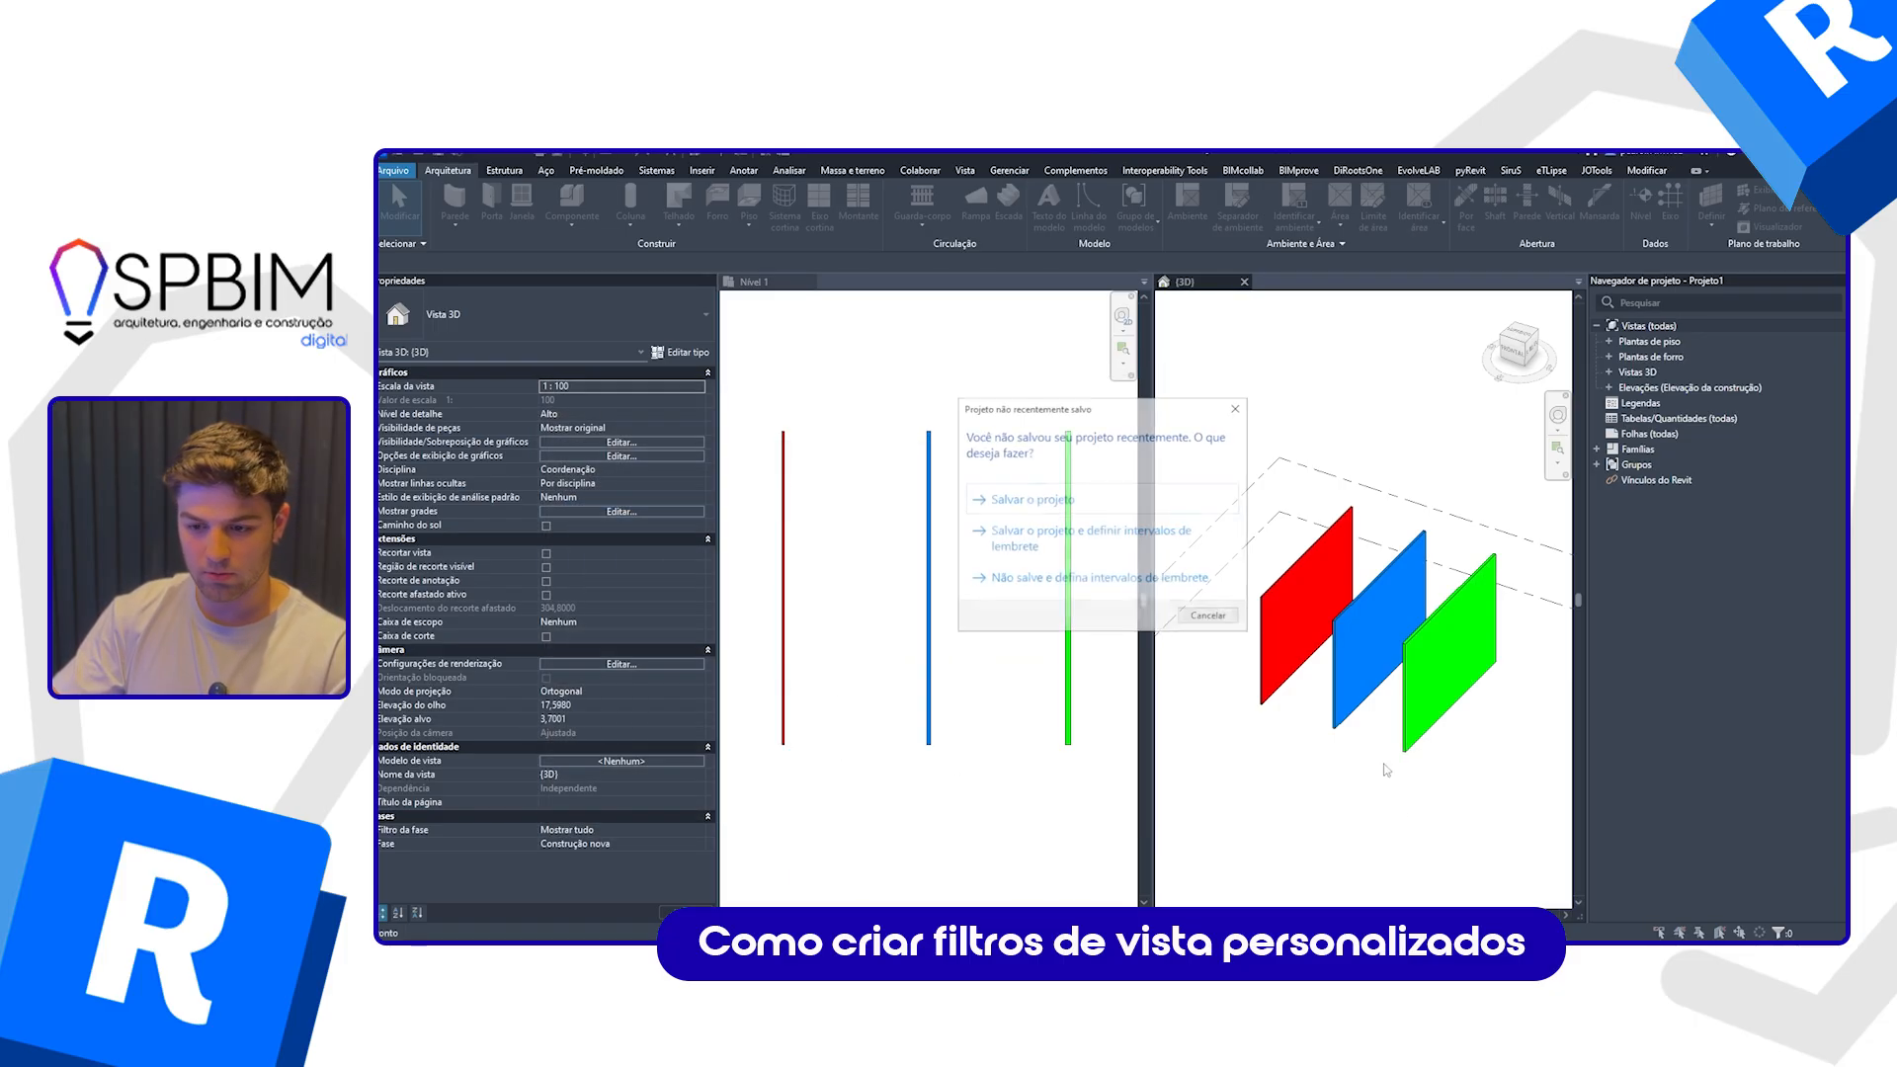
{"action": "left_click", "coordinate": [1236, 419]}
{"action": "scroll", "coordinate": [1324, 731], "scroll_direction": "down", "scroll_amount": 1}
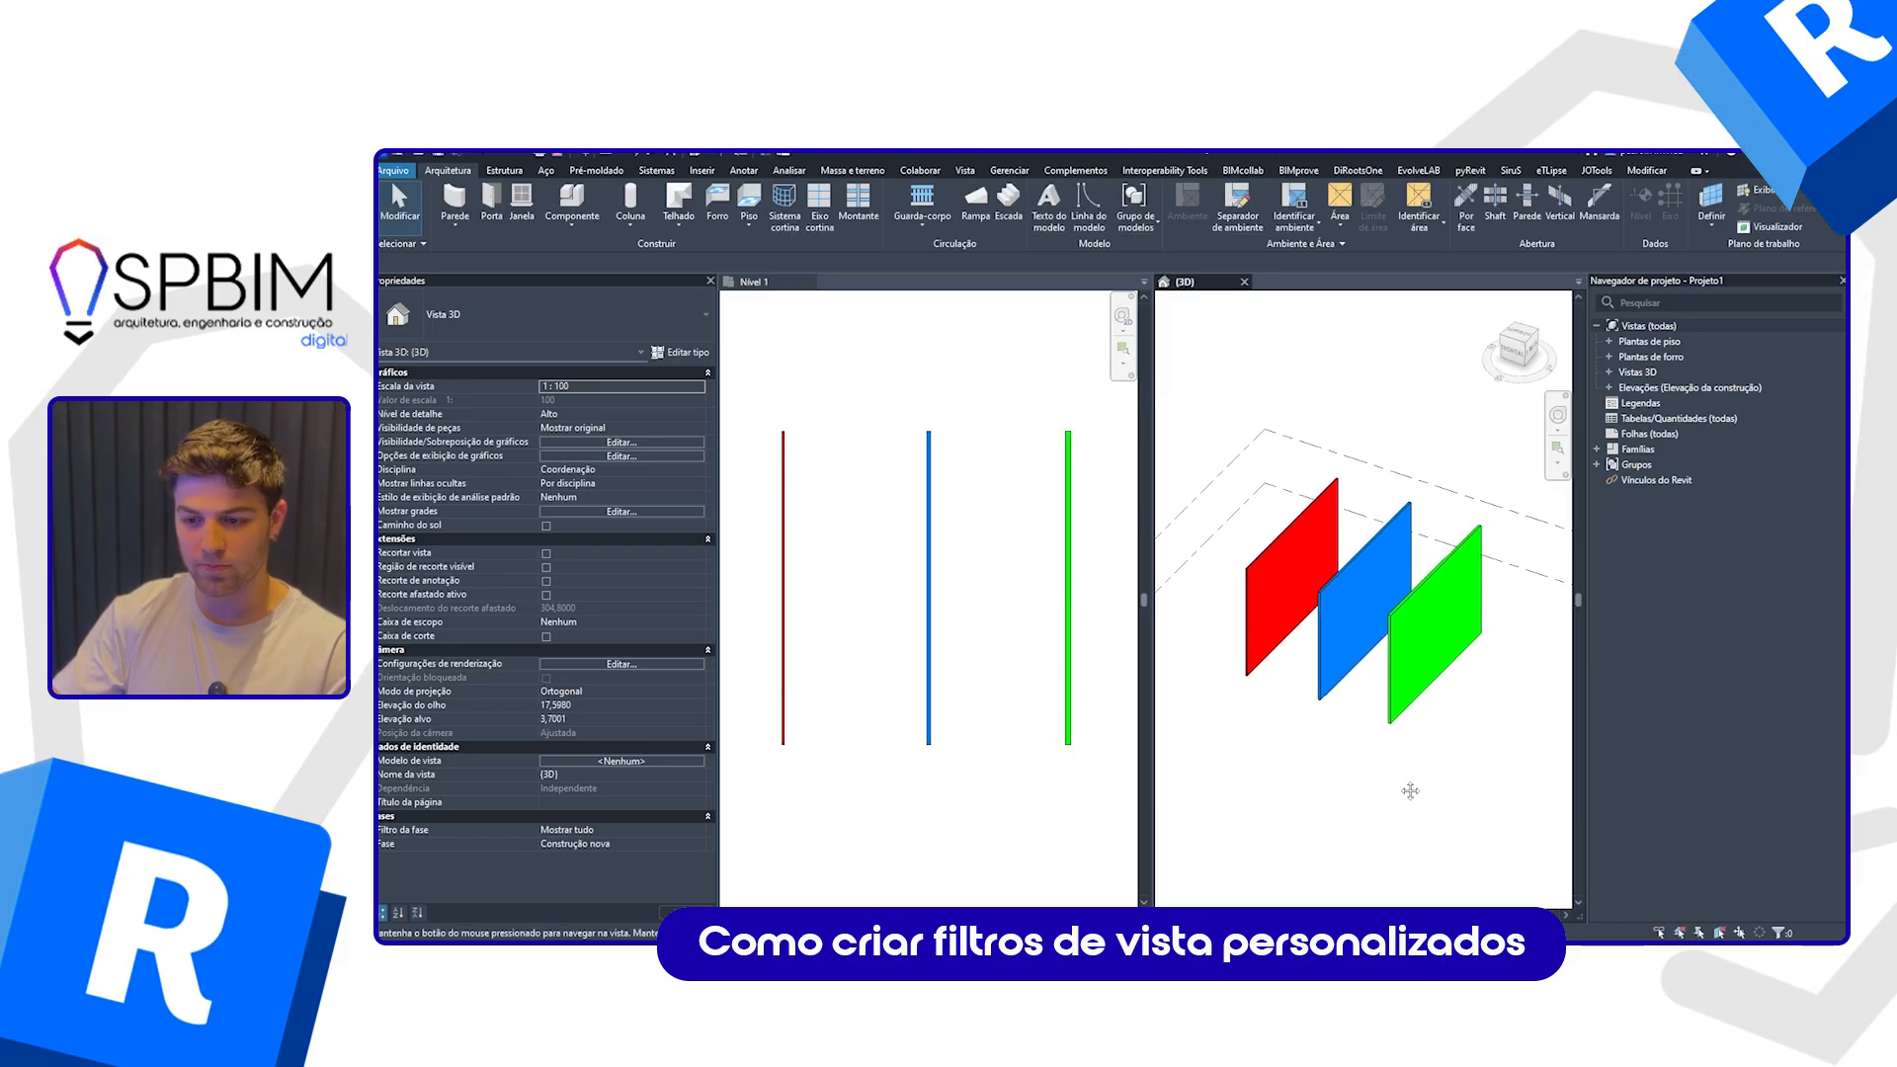
{"action": "scroll", "coordinate": [1322, 746], "scroll_direction": "down", "scroll_amount": 1}
{"action": "scroll", "coordinate": [1329, 743], "scroll_direction": "up", "scroll_amount": 2}
{"action": "middle_click_drag", "start_coordinate": [1329, 743], "coordinate": [1278, 739]}
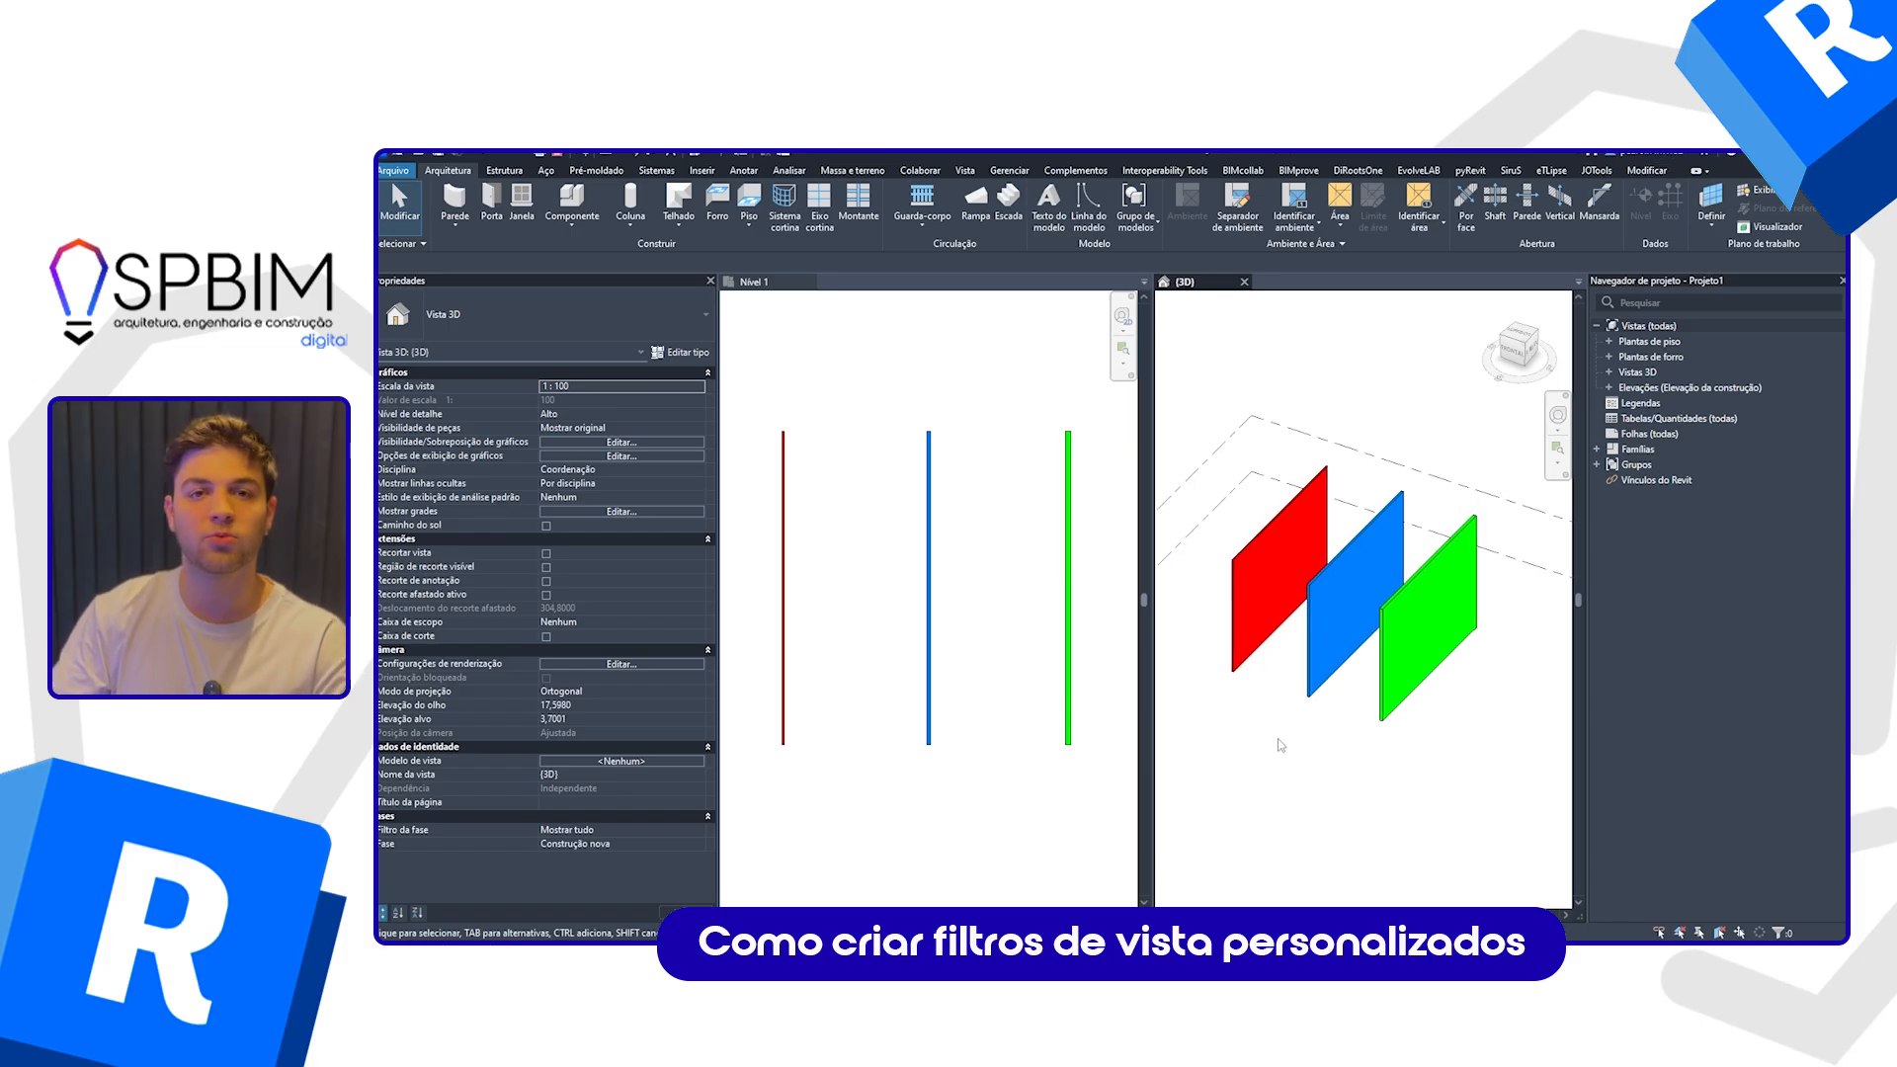